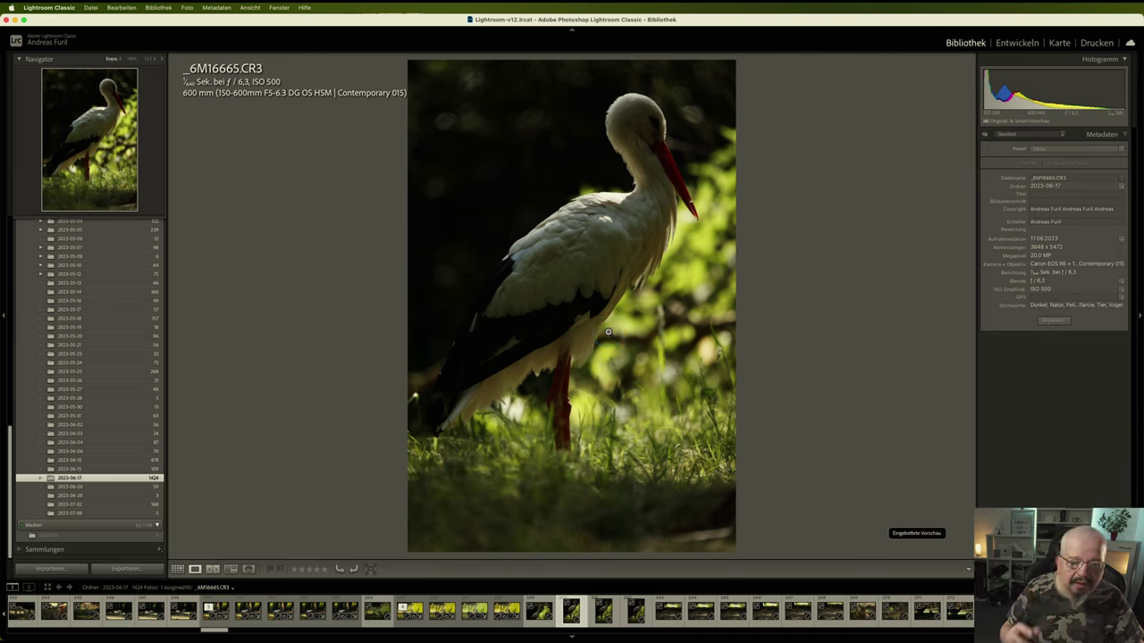
In Develop, reset the photo and apply the underexposed camera profile preset
click(1019, 45)
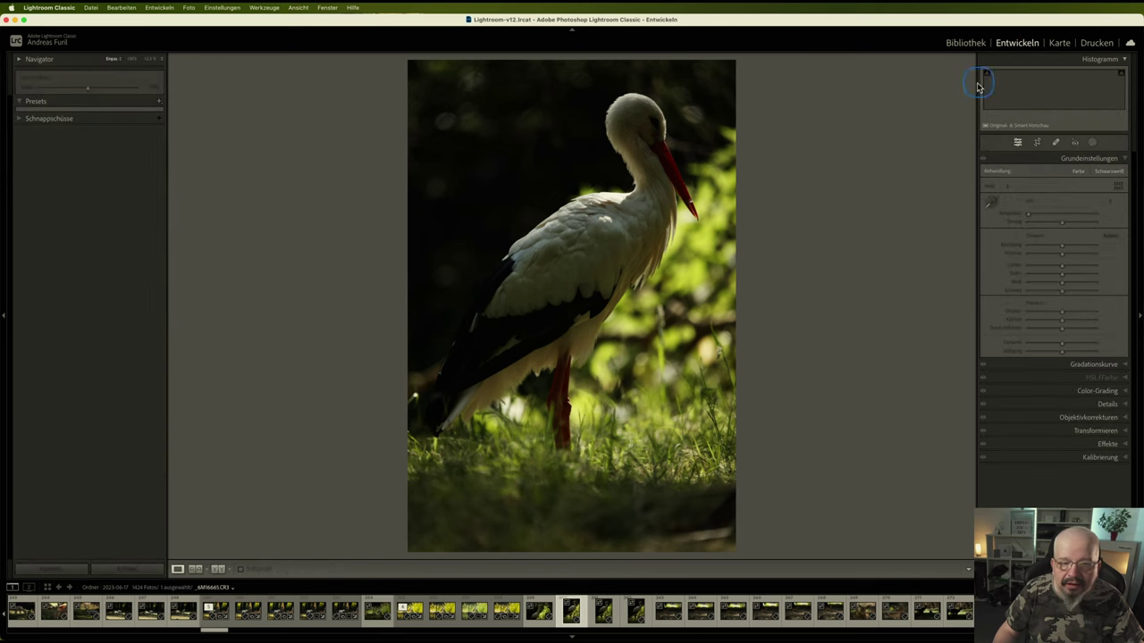
click(895, 147)
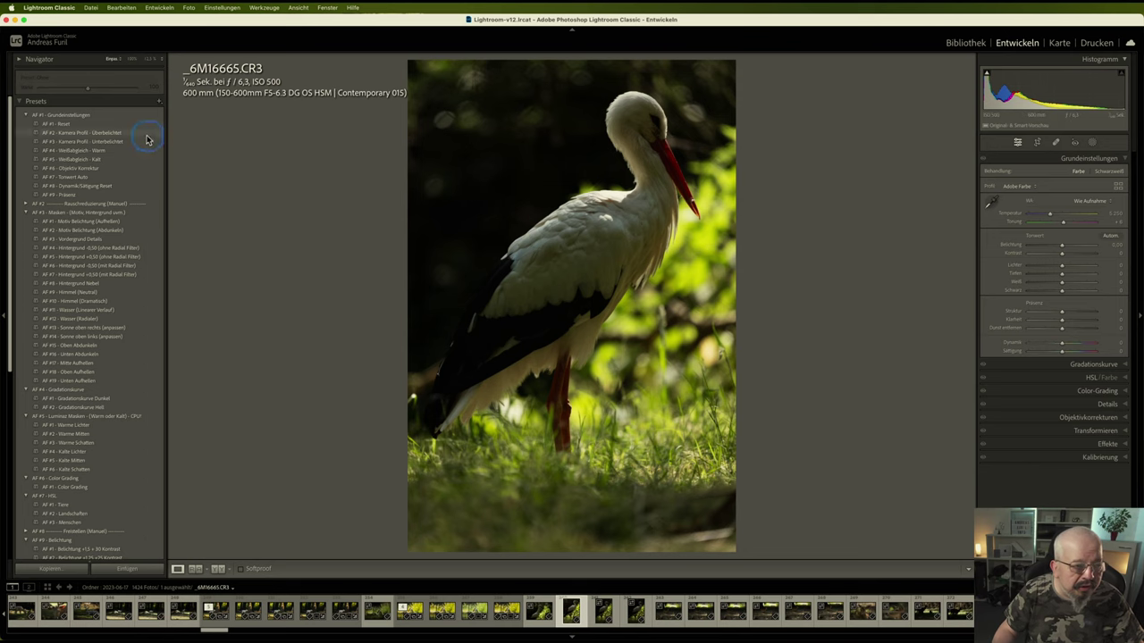
click(106, 125)
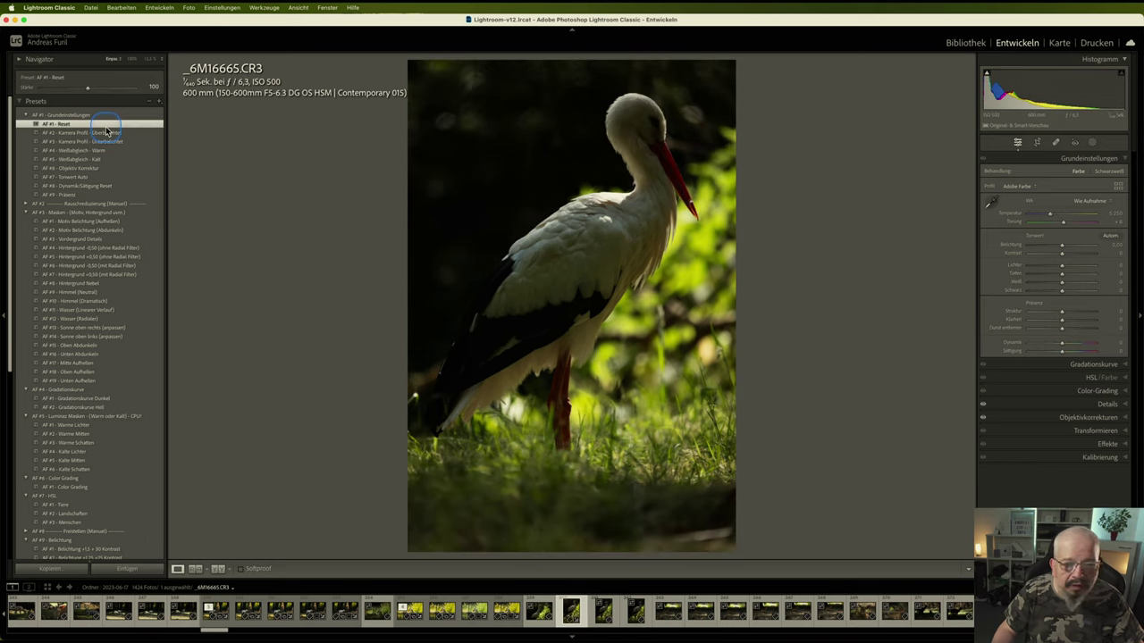
click(106, 133)
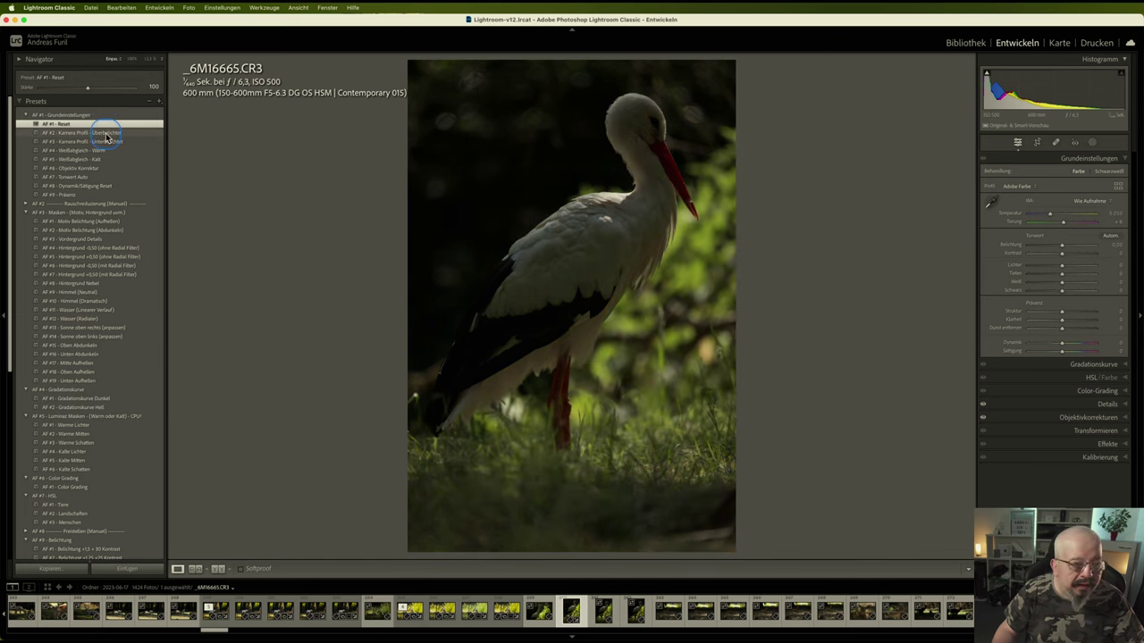
click(106, 126)
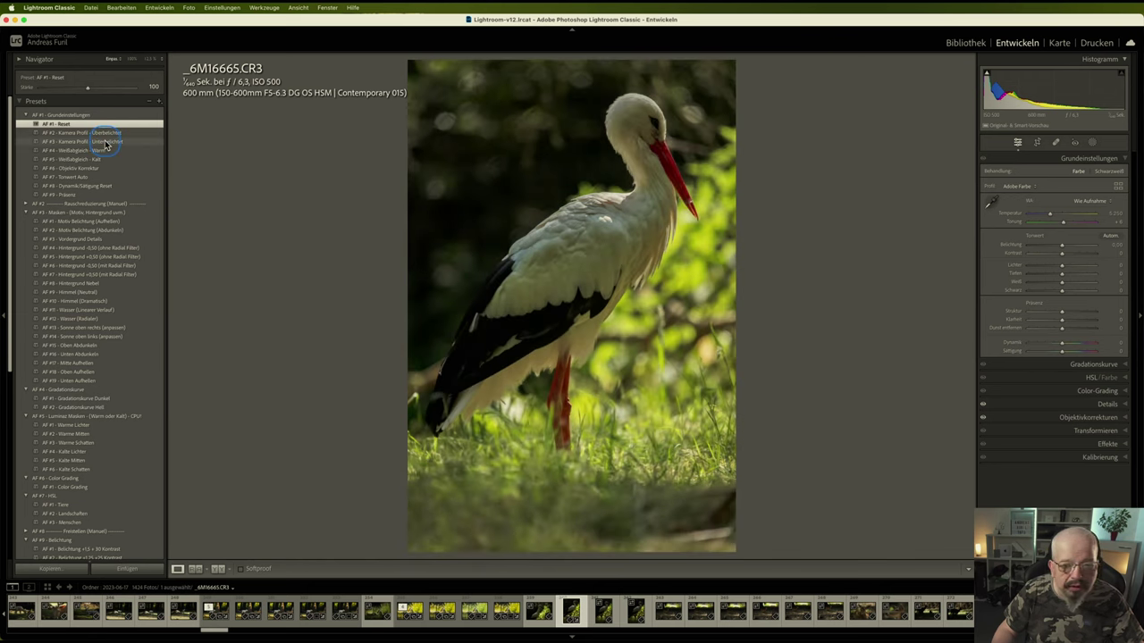
click(106, 142)
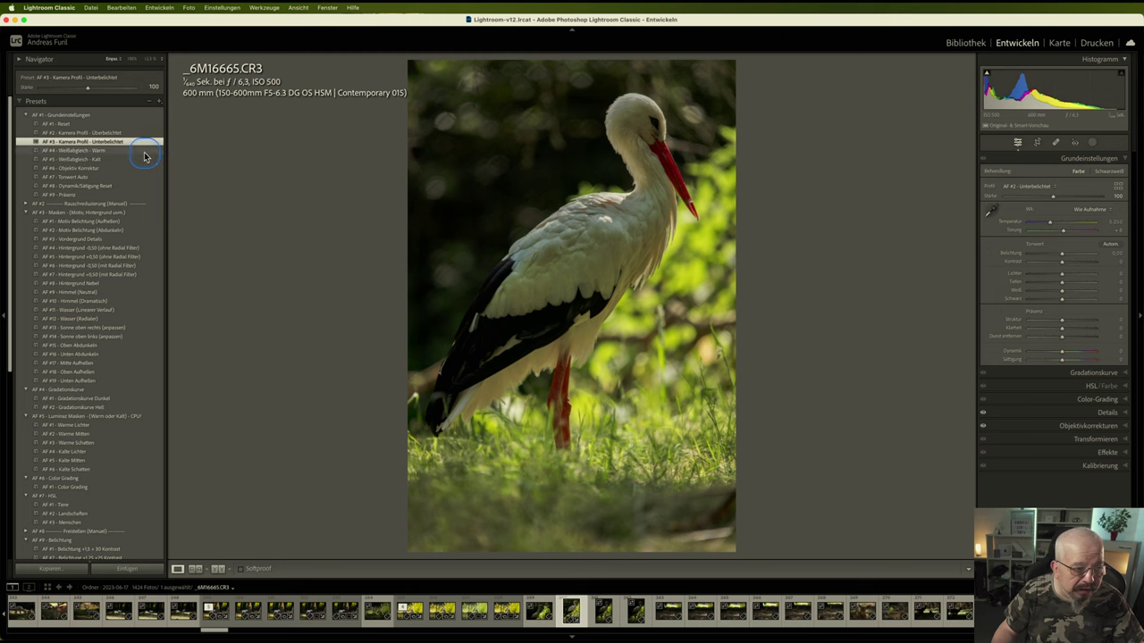
Apply the warm white balance, lens correction, auto tone and presence presets, previewing subject and background presets
click(142, 150)
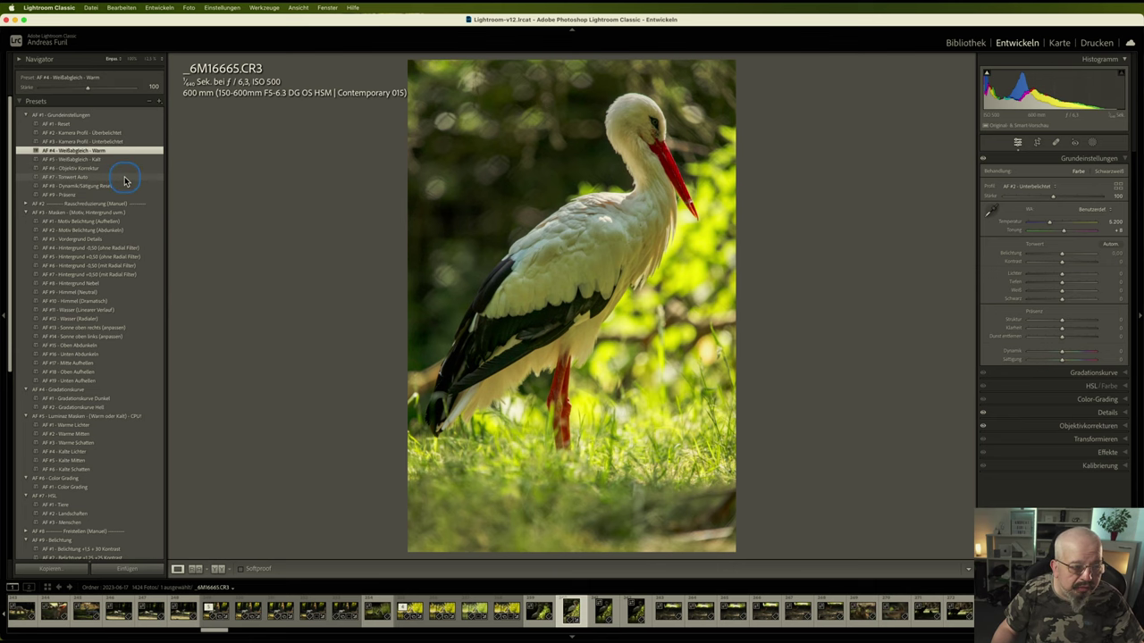
click(123, 170)
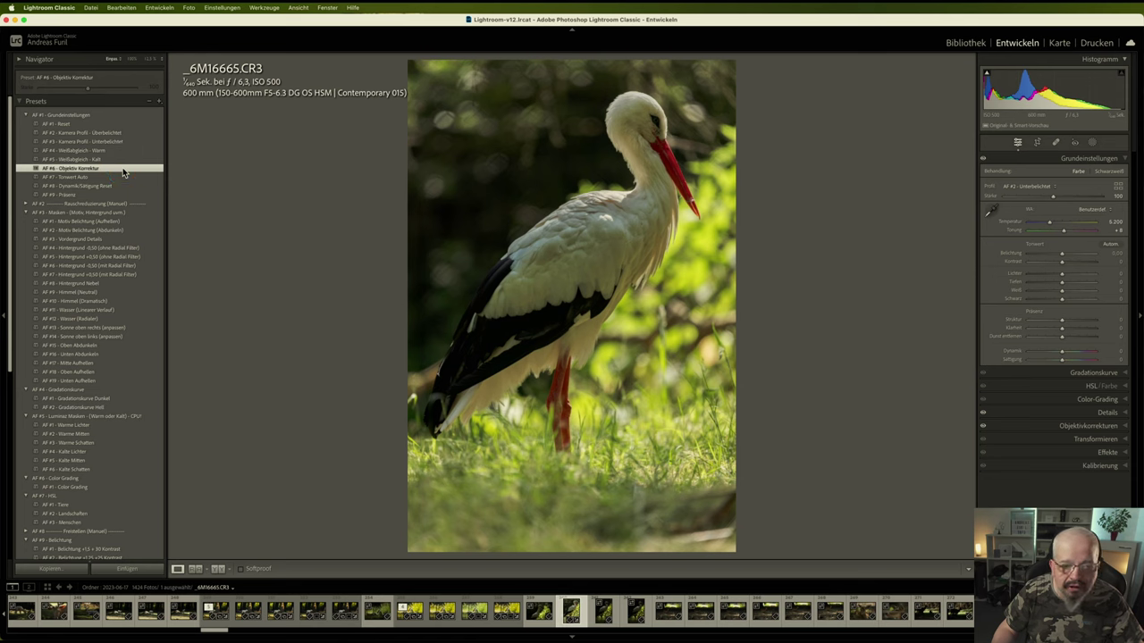
click(121, 178)
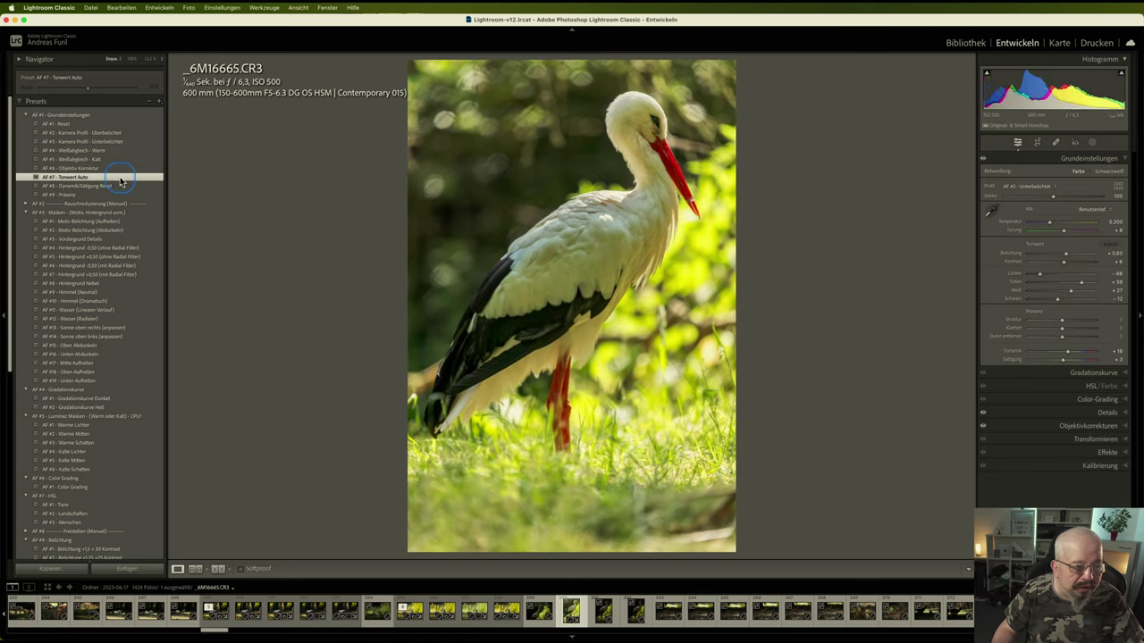
click(118, 187)
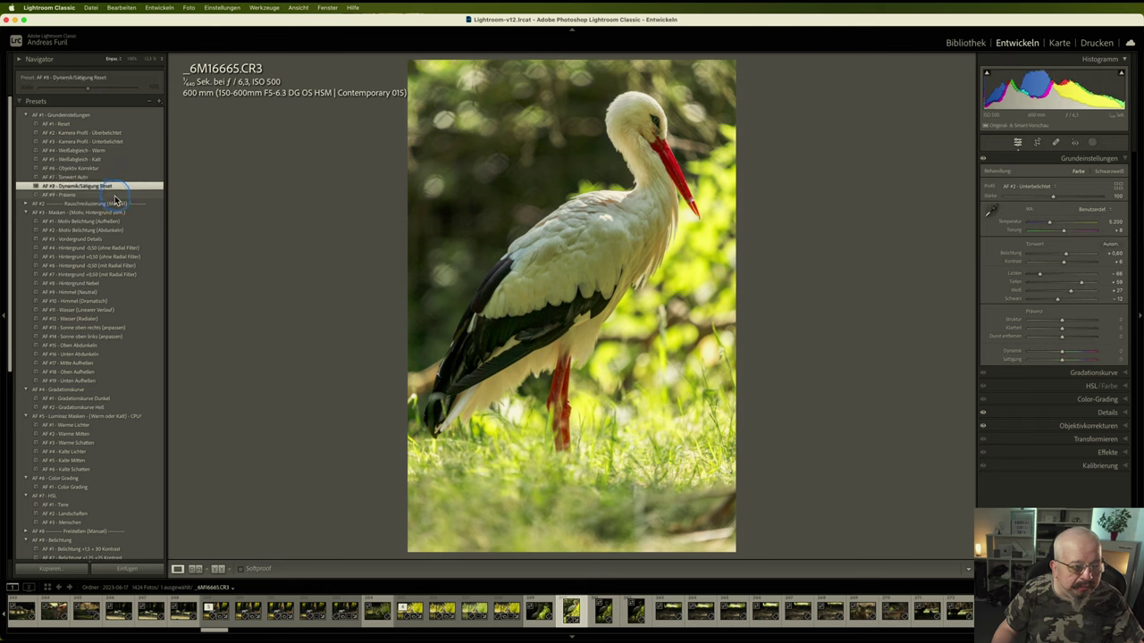
click(115, 194)
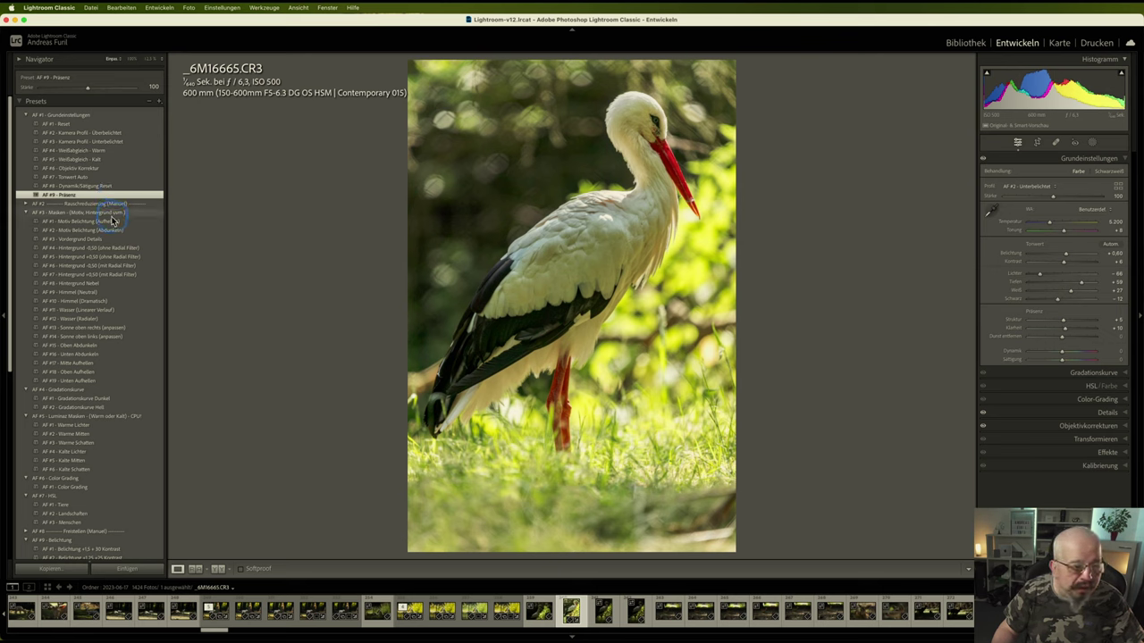
click(113, 222)
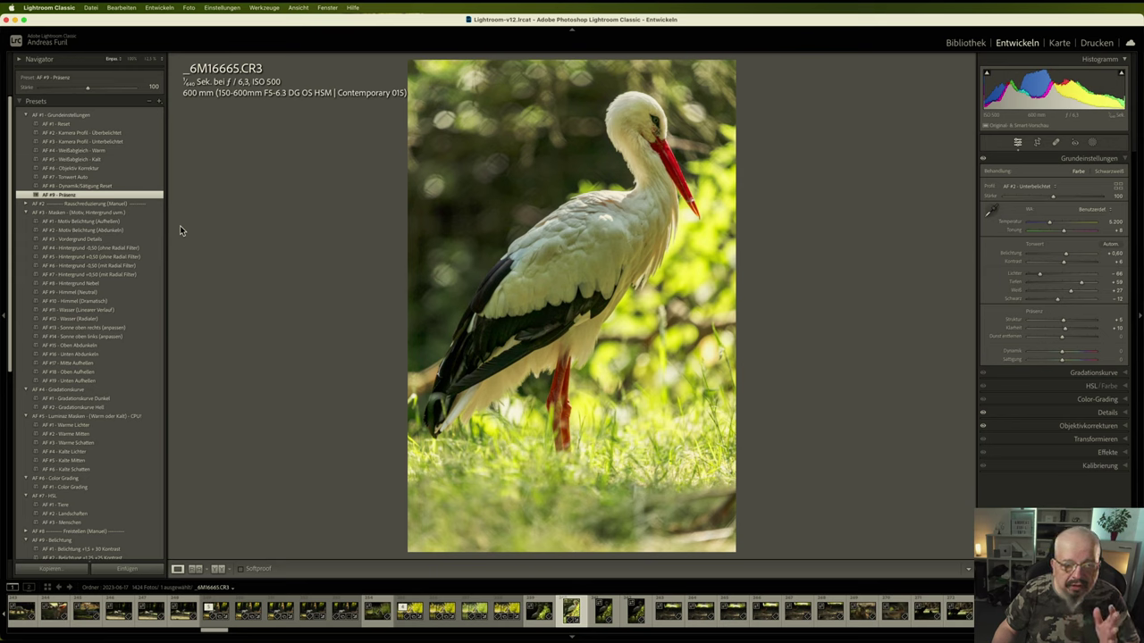
click(140, 248)
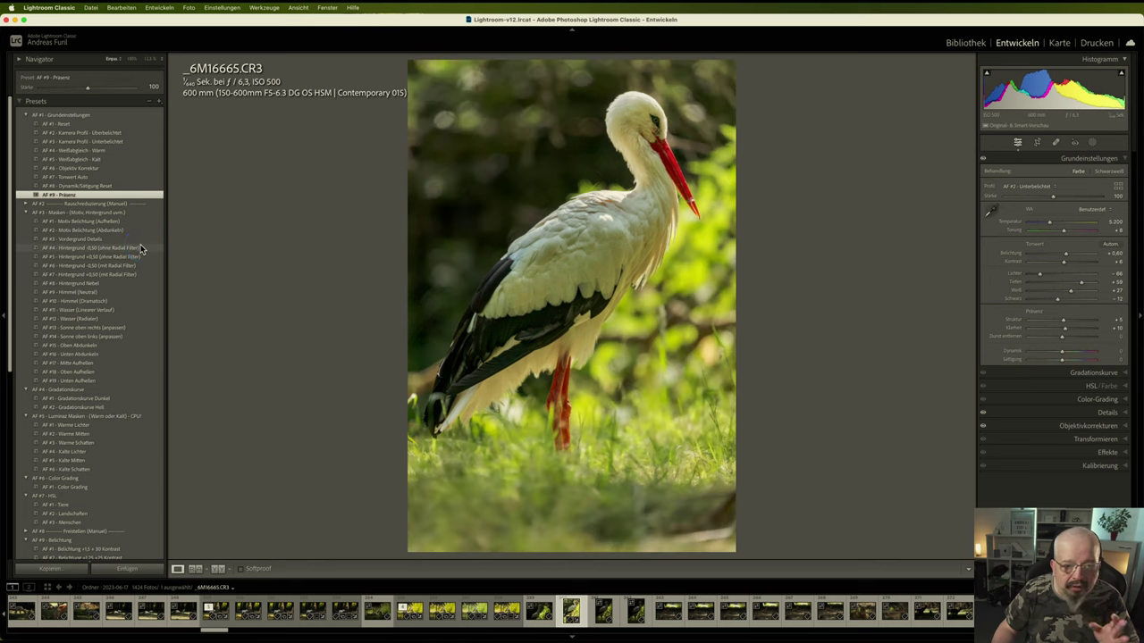
Apply the AF #4 Hintergrund -0,50 preset and show its background mask in Masking
click(140, 248)
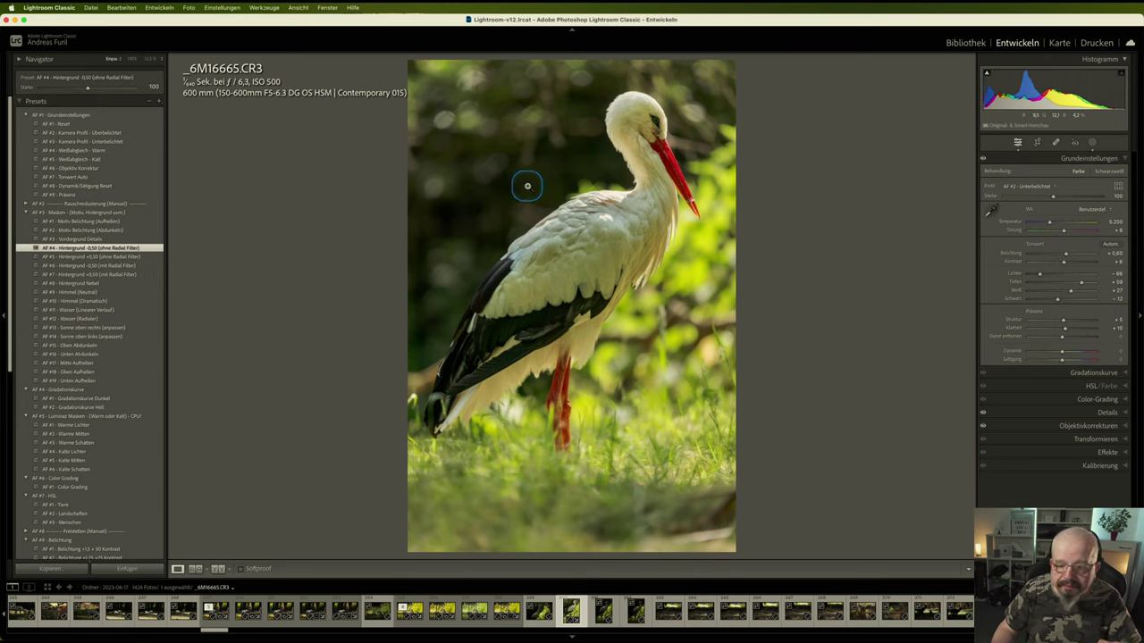
click(528, 186)
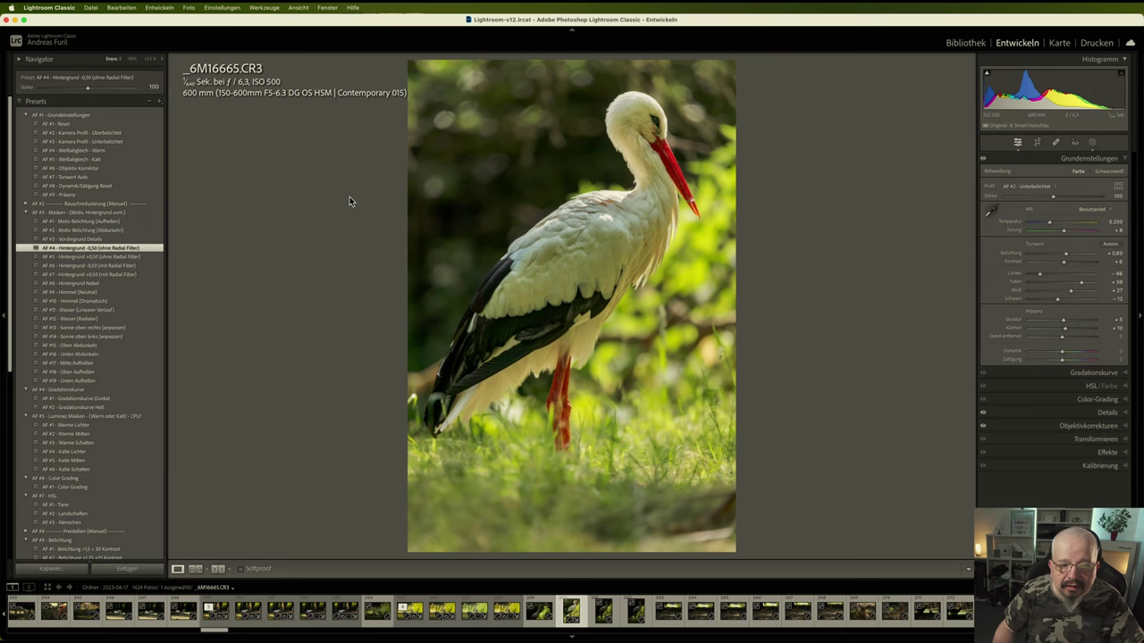
click(1094, 144)
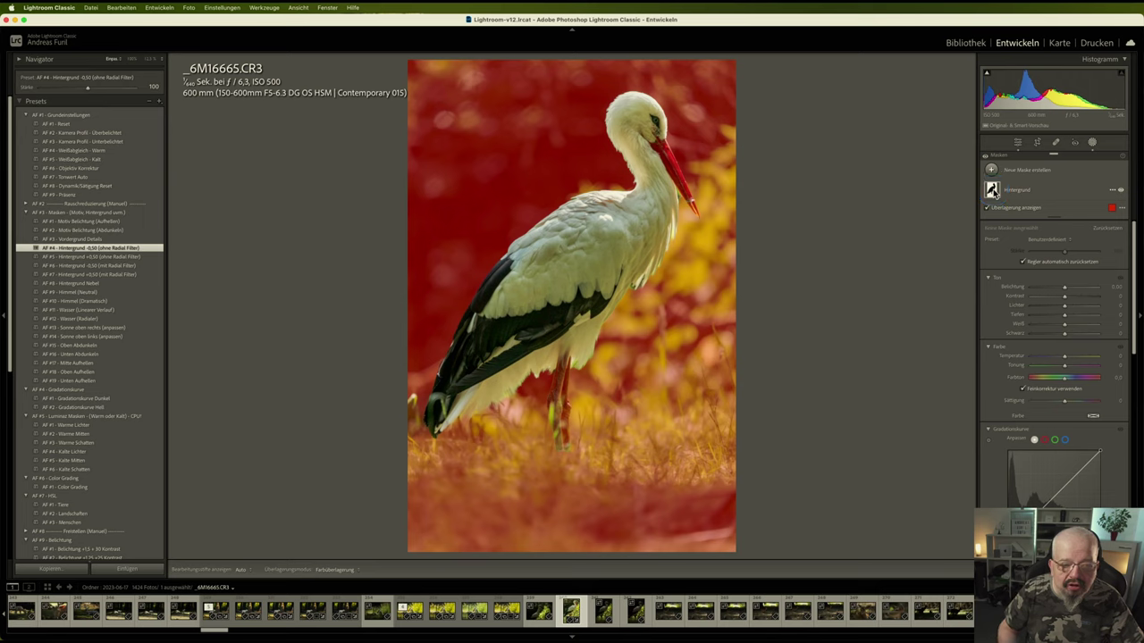
Add a brush (Pinsel) component to the Hintergrund mask
click(992, 189)
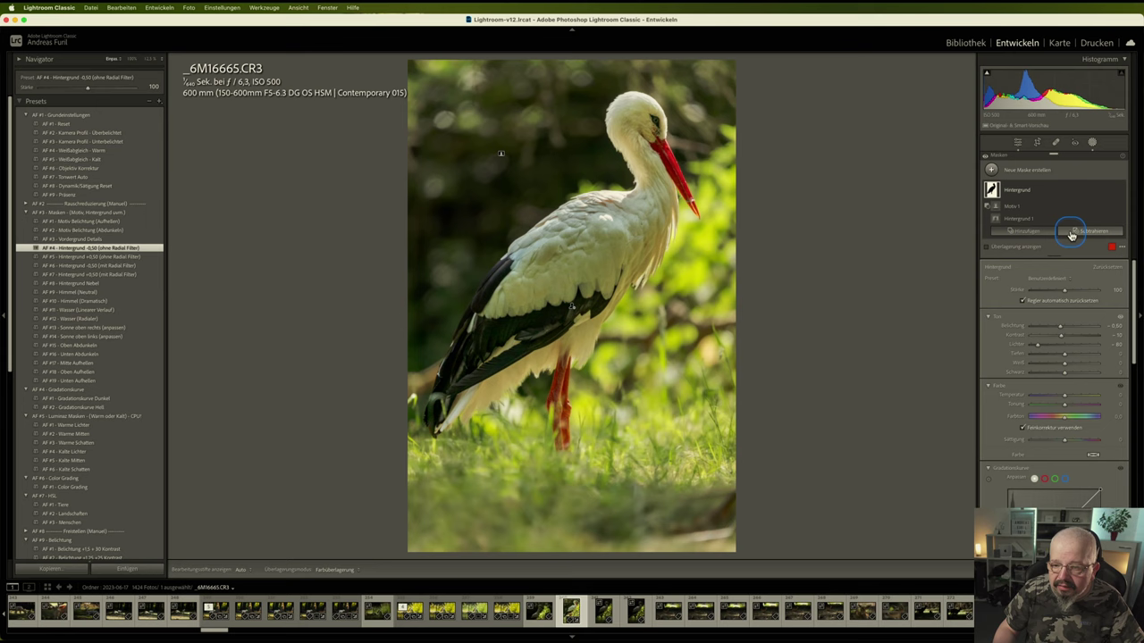
click(1039, 232)
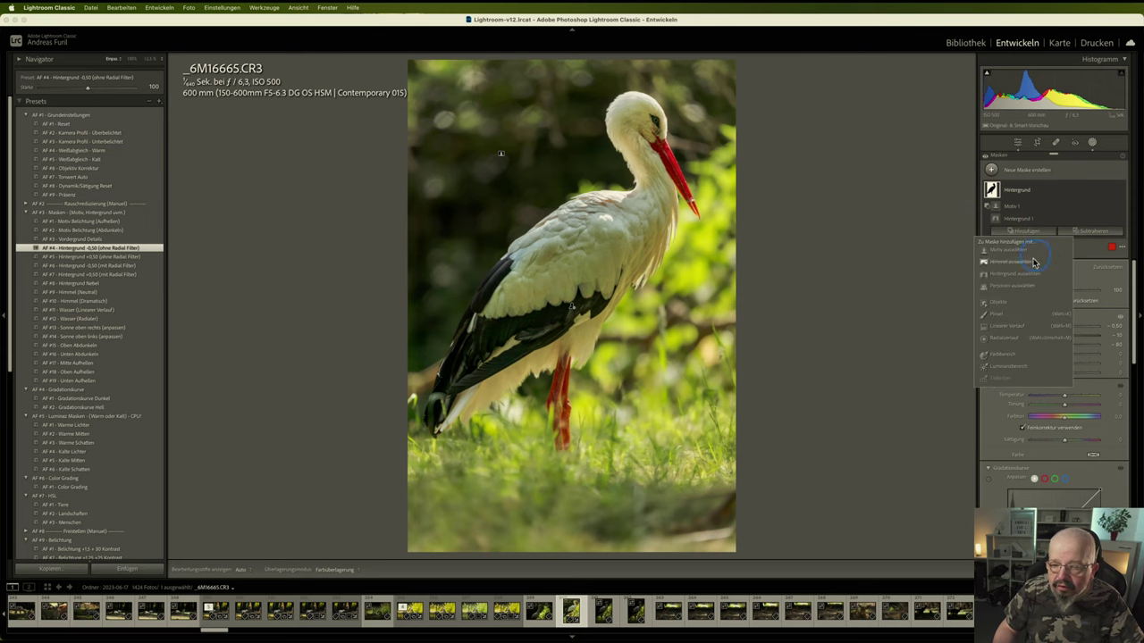
click(998, 313)
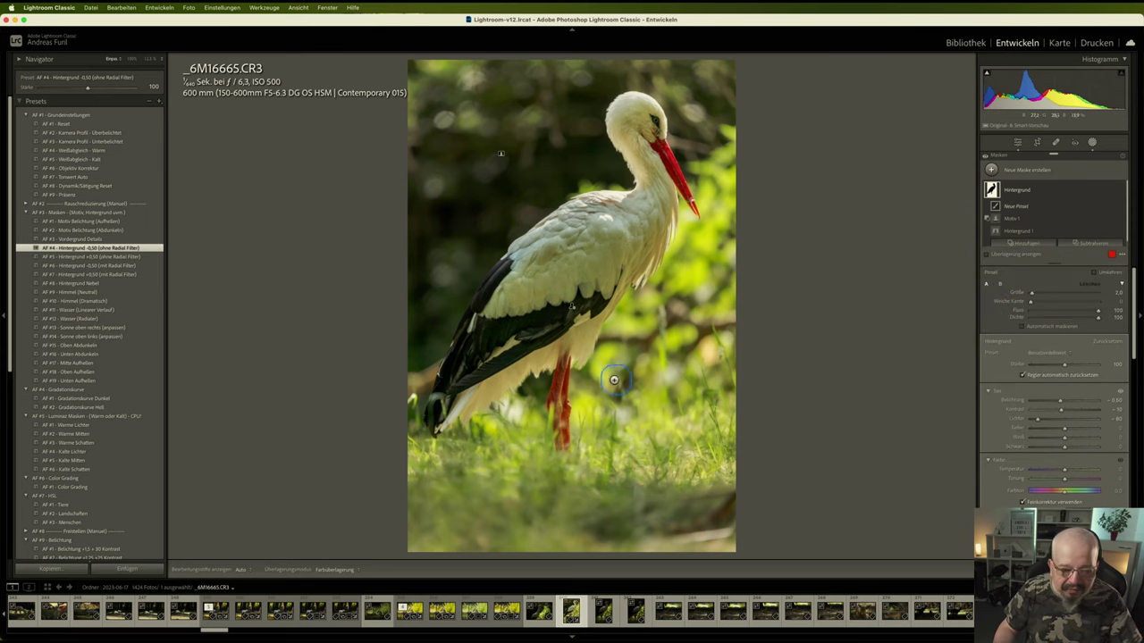
At 100% on the legs with the red overlay, Alt-erase the mask along the feather edge
click(549, 379)
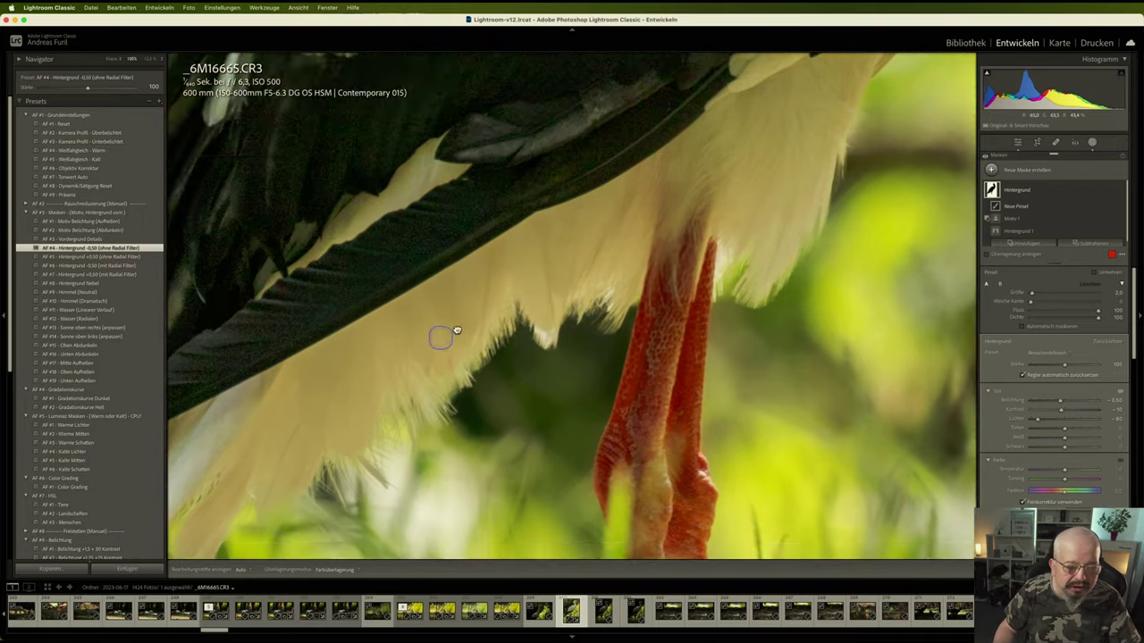
drag(439, 334, 710, 174)
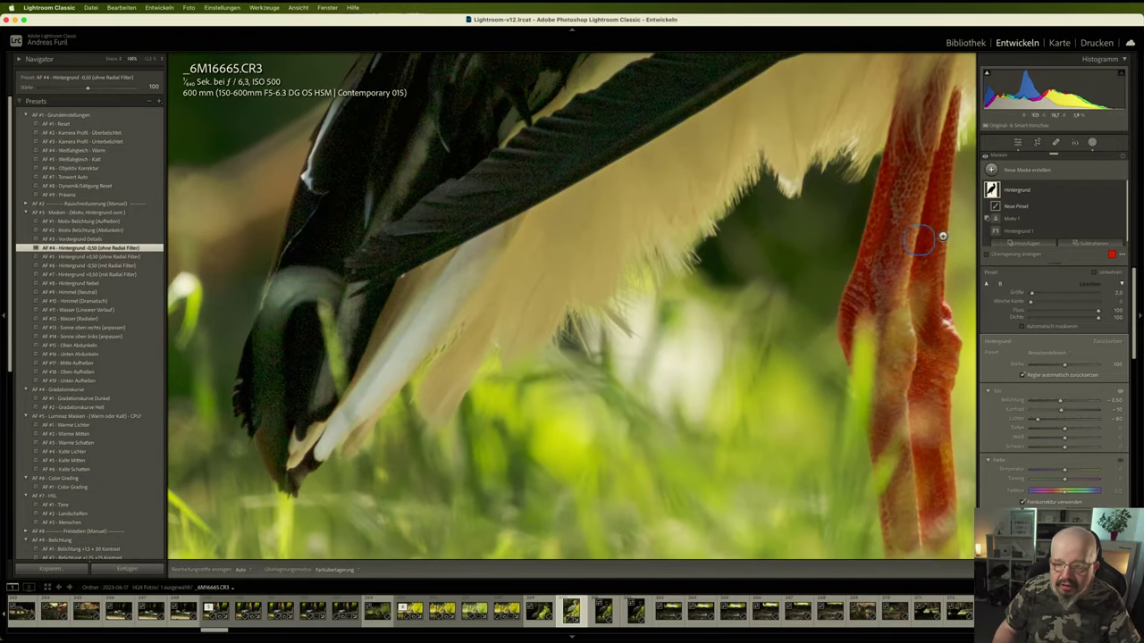
click(988, 256)
mouse_move(618, 319)
mouse_down()
mouse_move(774, 237)
mouse_move(689, 316)
mouse_up()
mouse_move(748, 276)
mouse_down()
mouse_move(786, 248)
mouse_move(602, 362)
mouse_up()
drag(830, 263, 741, 290)
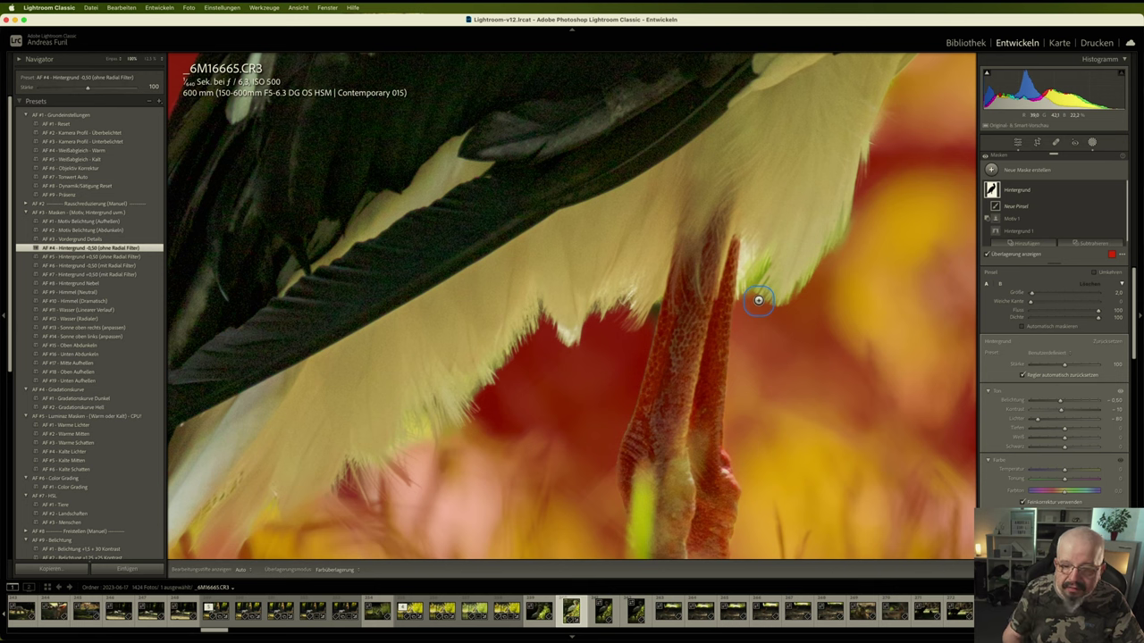
key(alt)
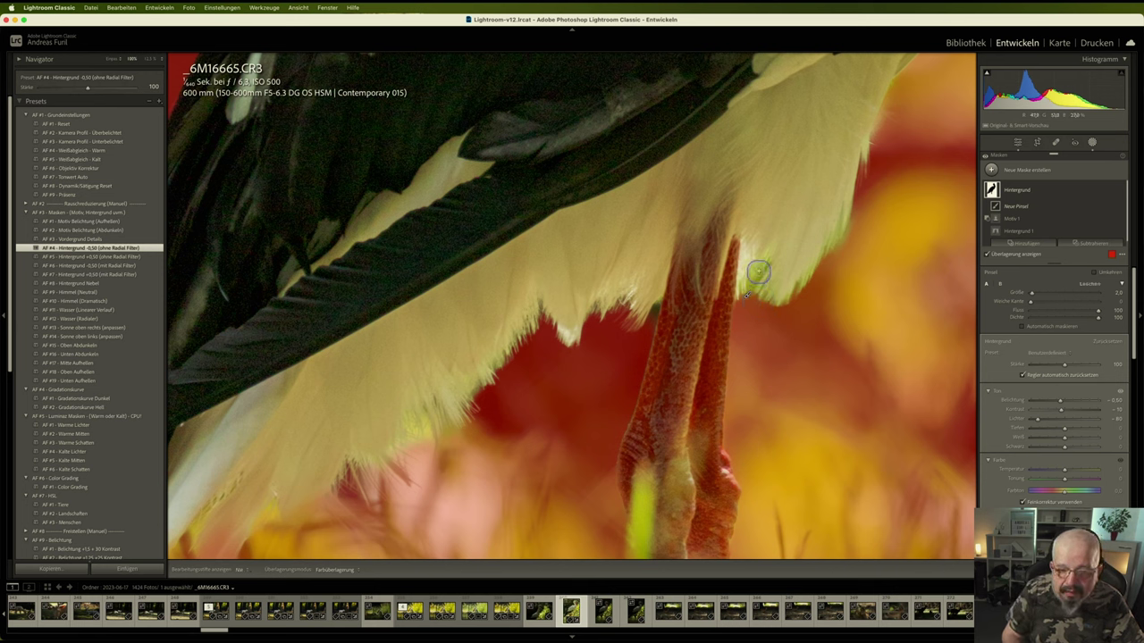
drag(756, 279, 827, 275)
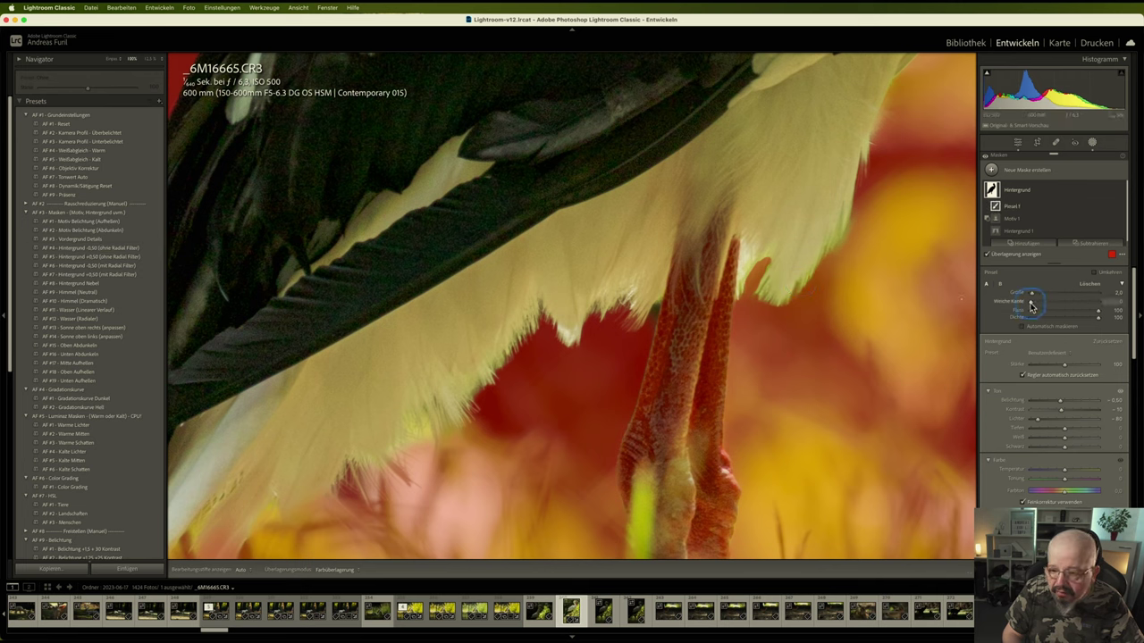
Refine the background mask where the leg meets the feathers and along the wing's feather tips
click(748, 286)
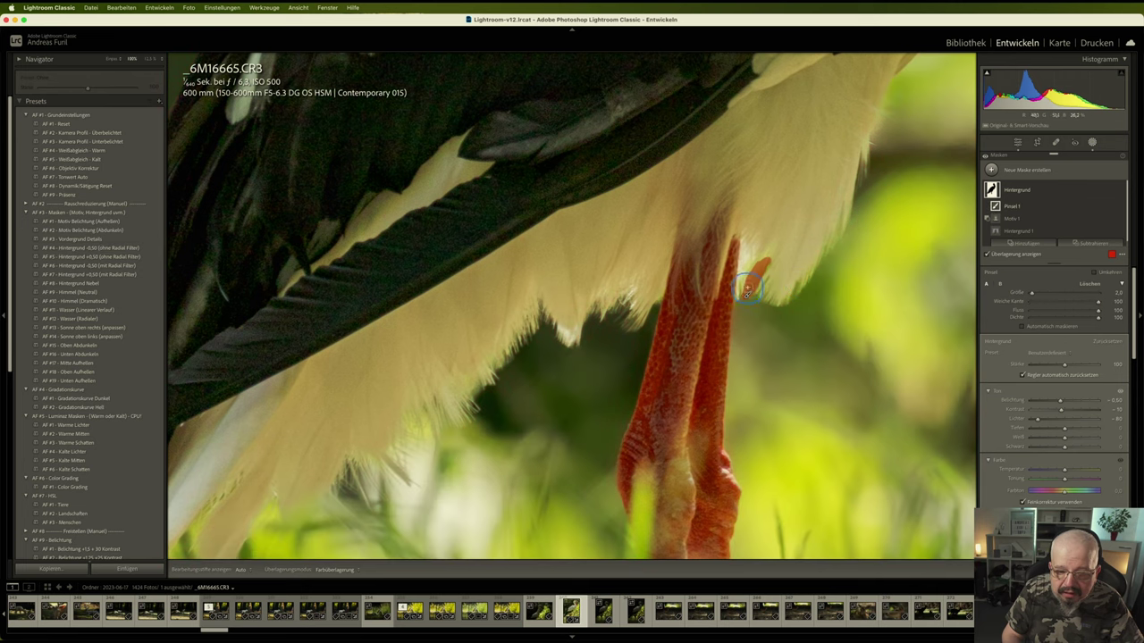
drag(747, 285, 768, 255)
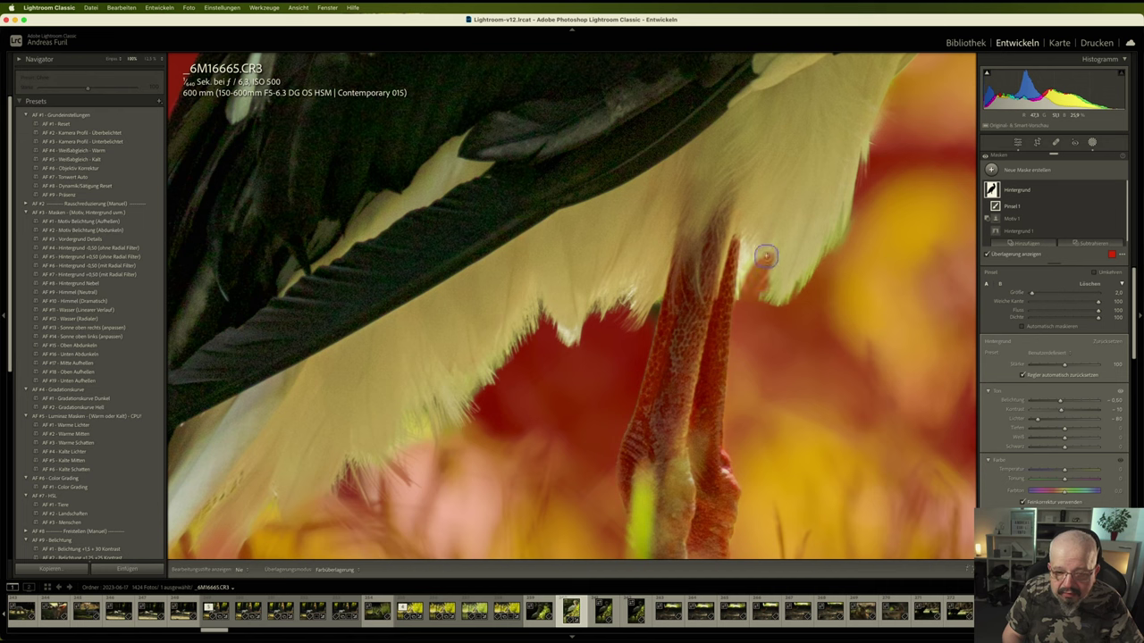
drag(835, 240, 832, 247)
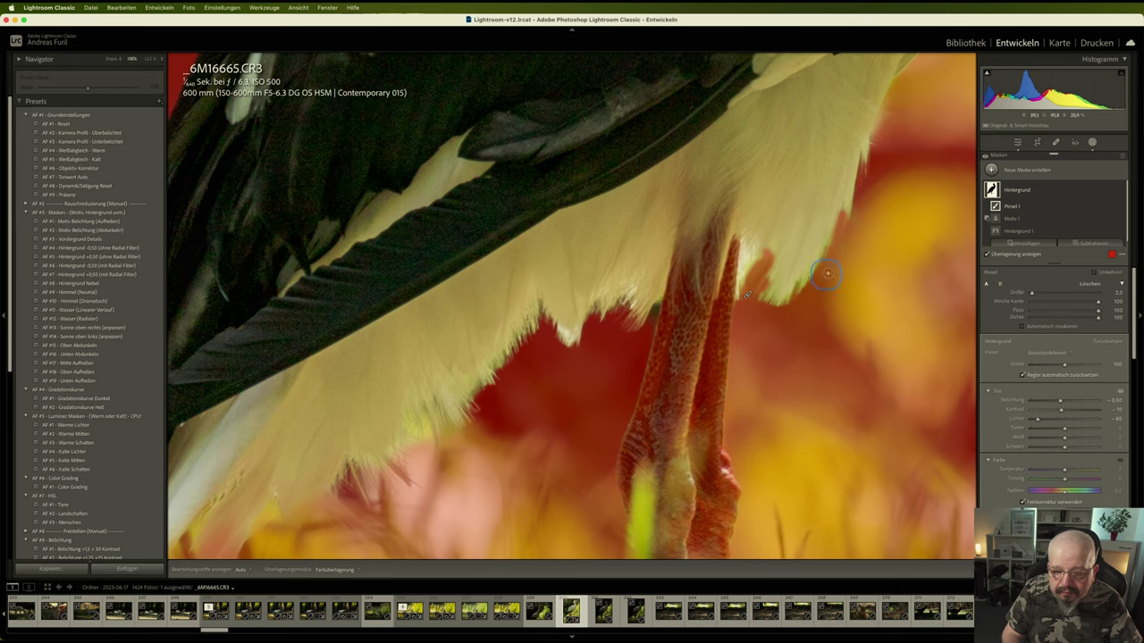
drag(811, 282, 767, 431)
mouse_move(822, 307)
mouse_down()
mouse_move(735, 345)
mouse_move(742, 387)
mouse_move(835, 354)
mouse_move(741, 383)
mouse_up()
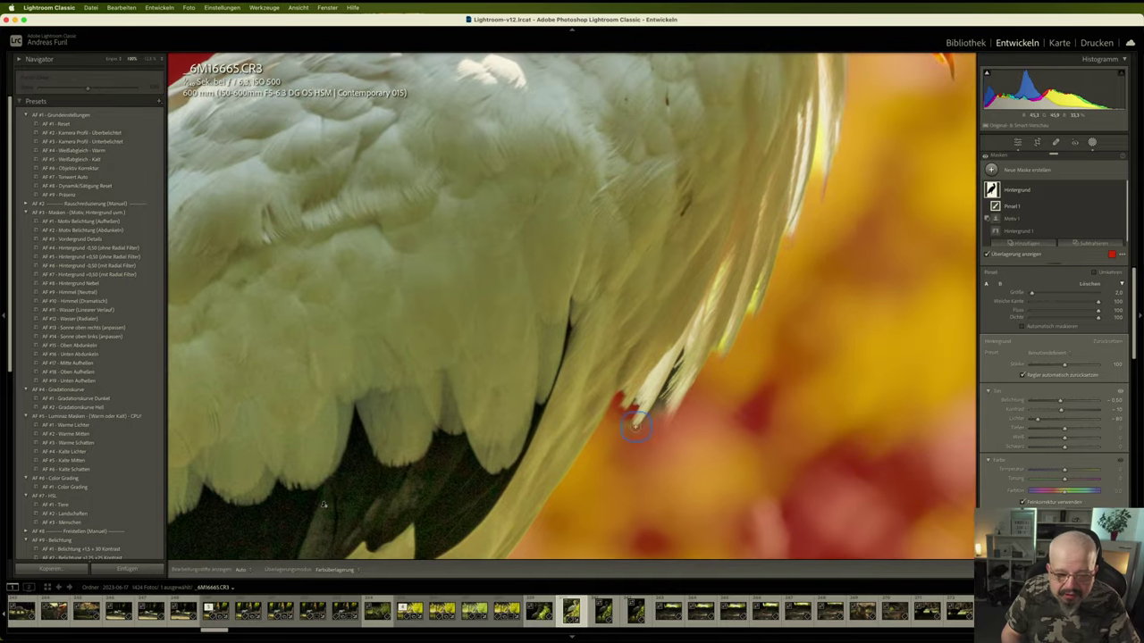
drag(659, 425, 653, 418)
drag(724, 375, 663, 381)
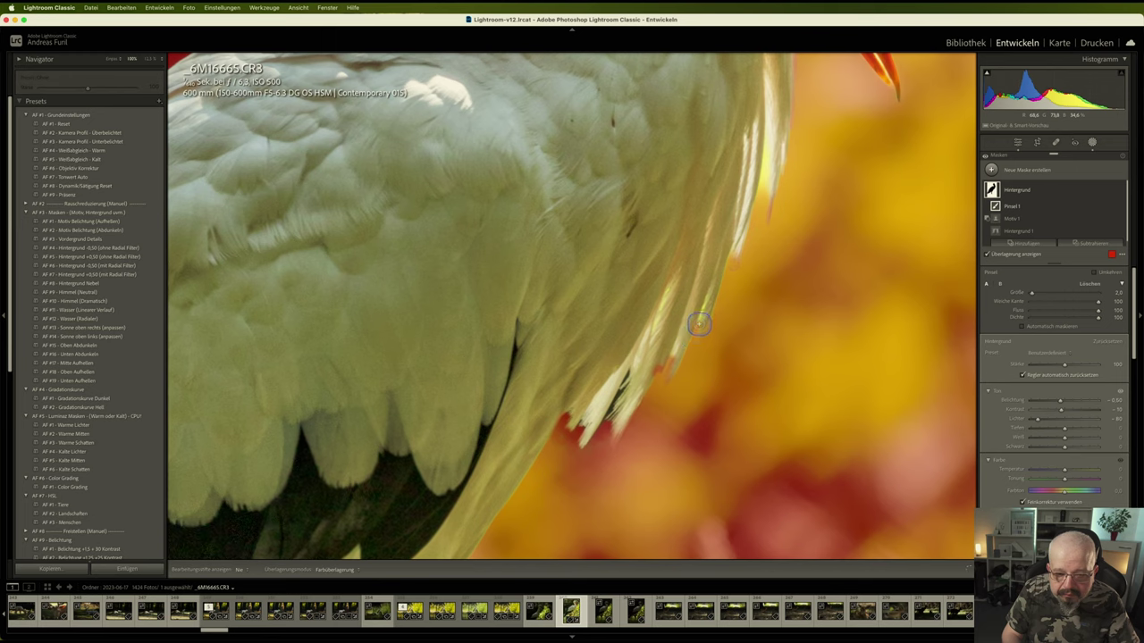
Erase the background mask along the stork's neck feathers and red beak edge
key(h)
drag(770, 302, 682, 413)
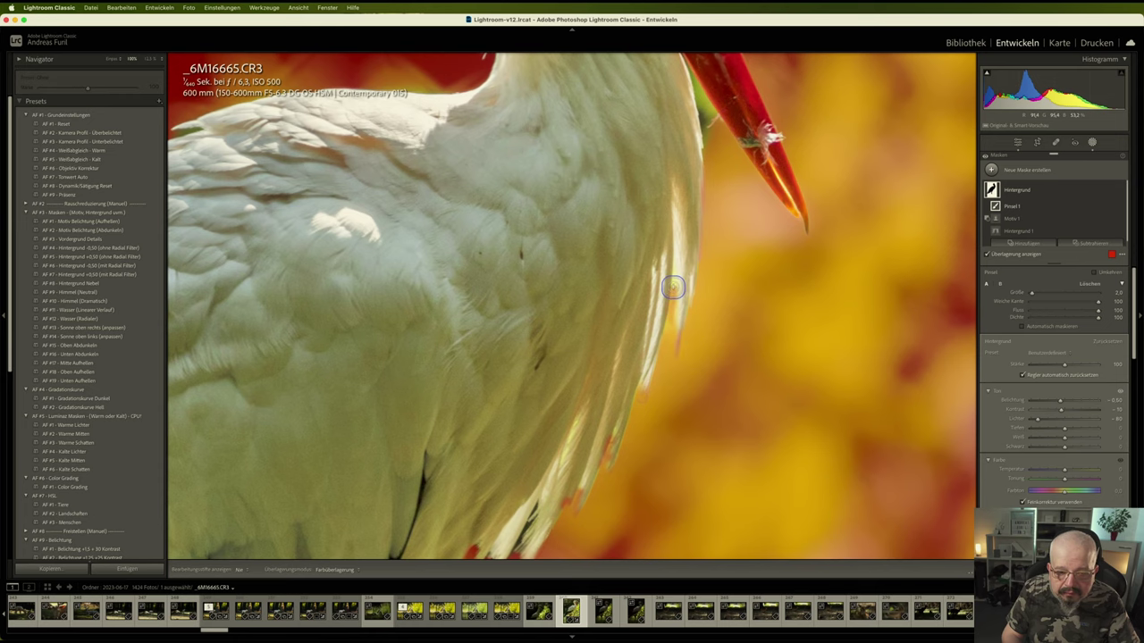
key(h)
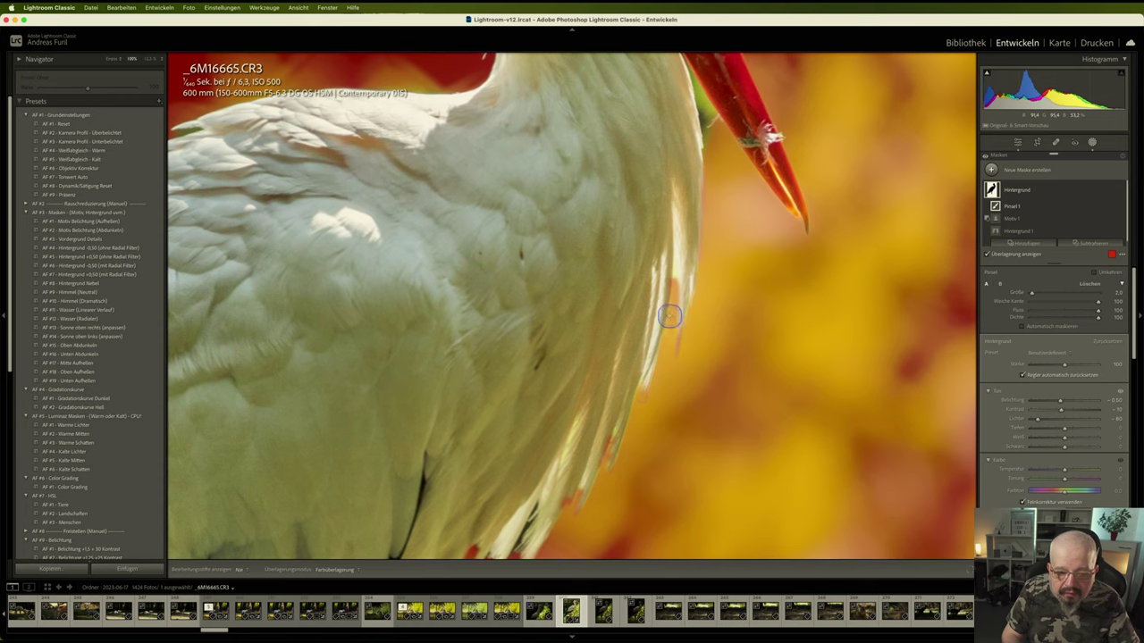
drag(744, 268, 724, 416)
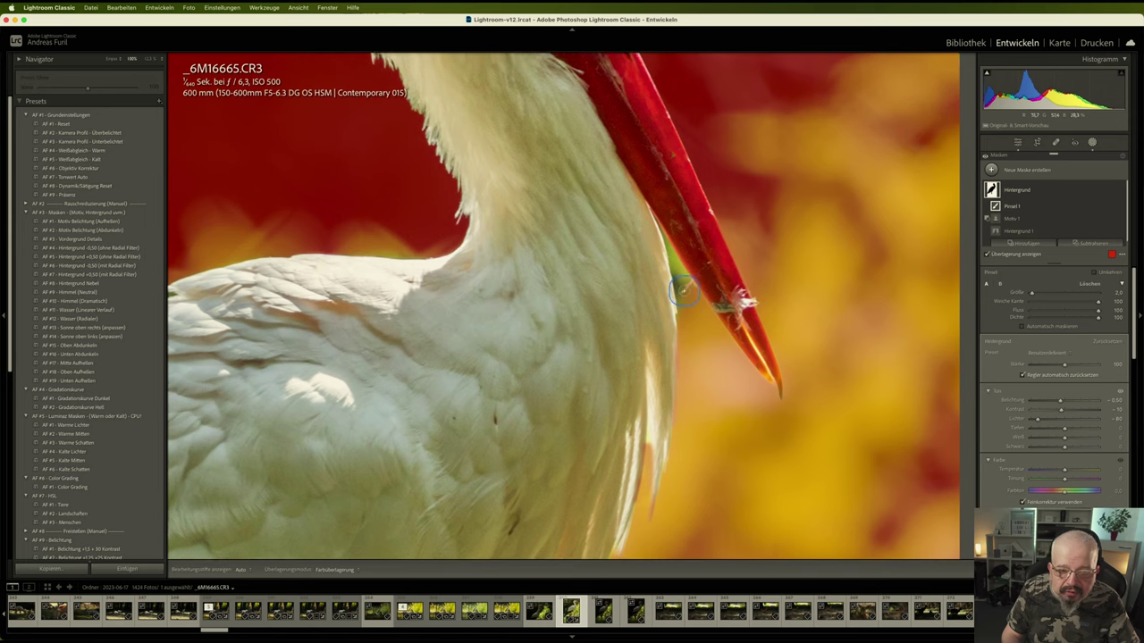
drag(679, 297, 673, 264)
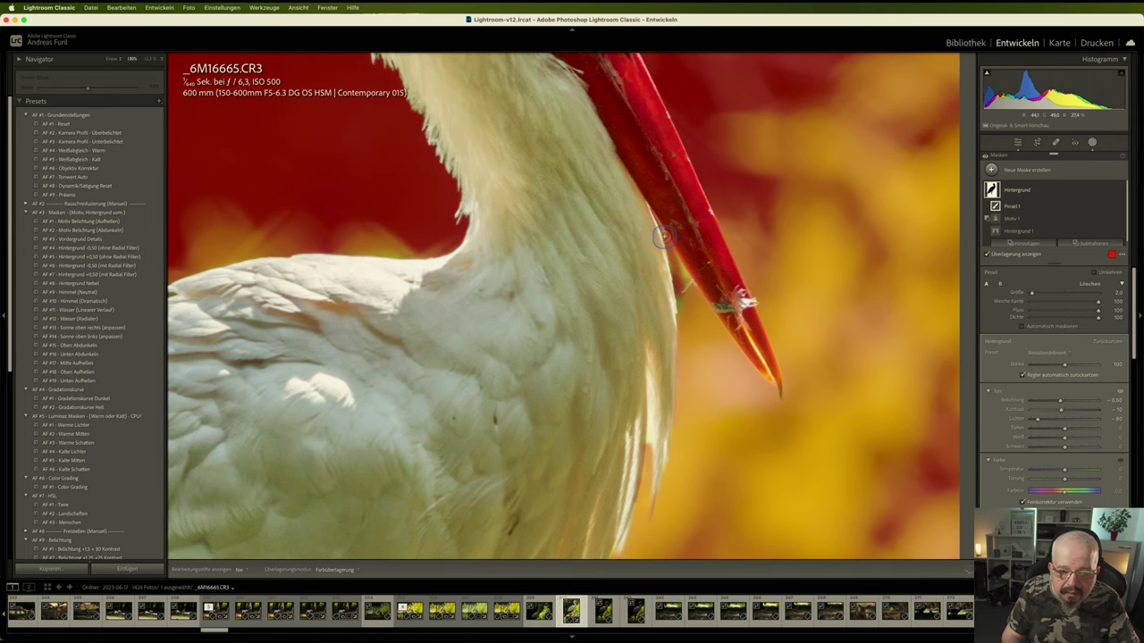
key(h)
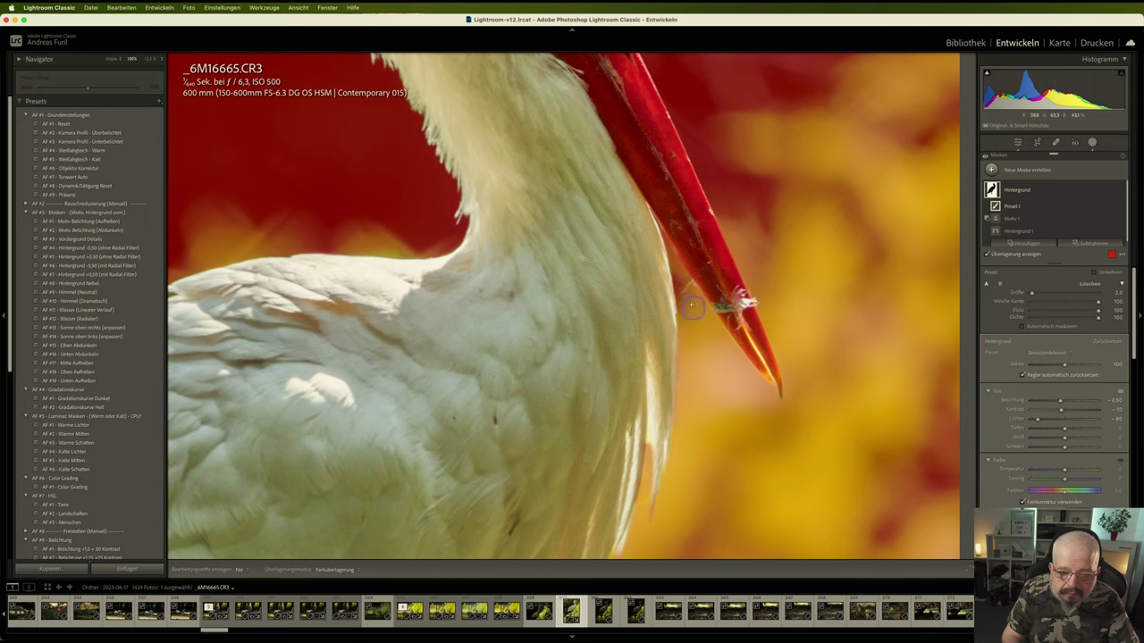
key(h)
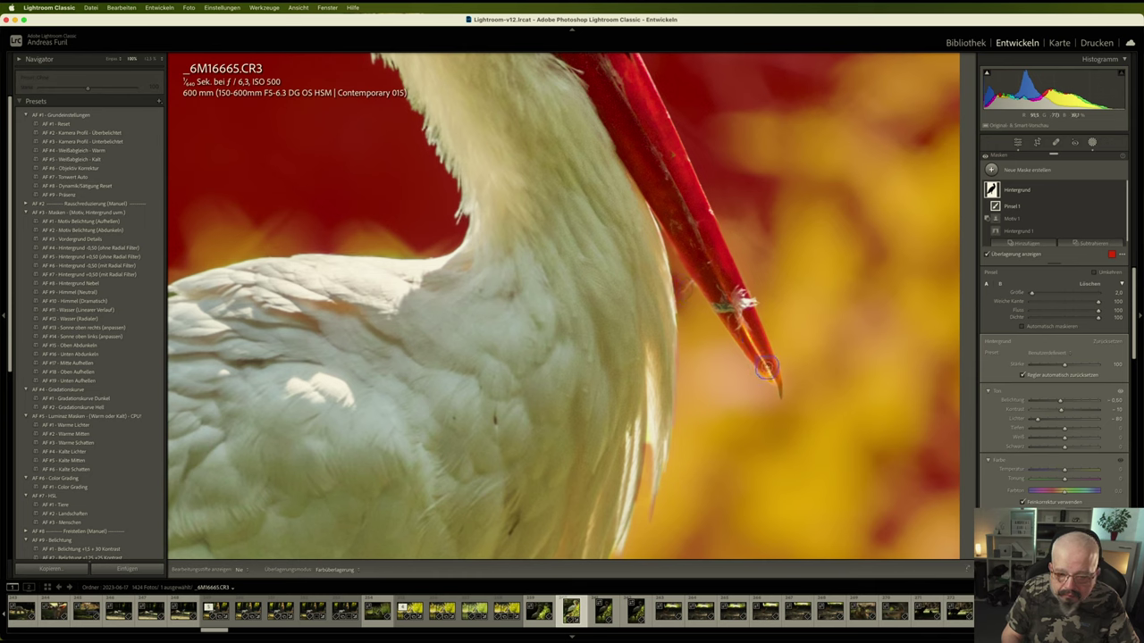
mouse_move(799, 288)
mouse_down()
mouse_move(823, 443)
mouse_move(881, 524)
mouse_up()
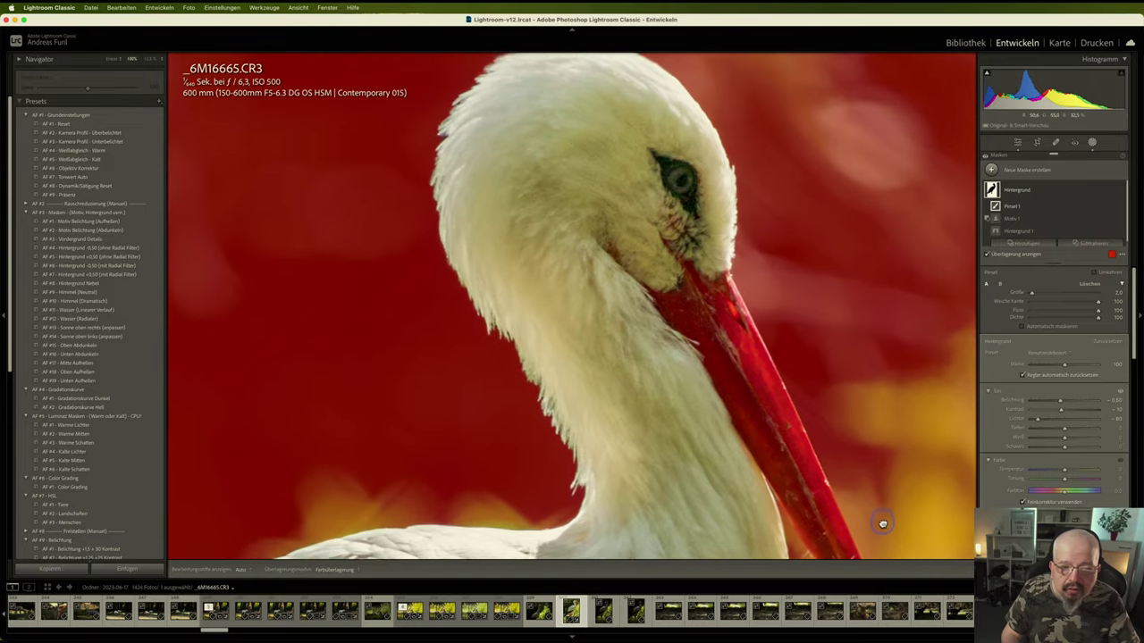
Work along the black-and-yellow wing and paint the background mask along the neck edge
drag(655, 439, 774, 238)
drag(641, 352, 679, 289)
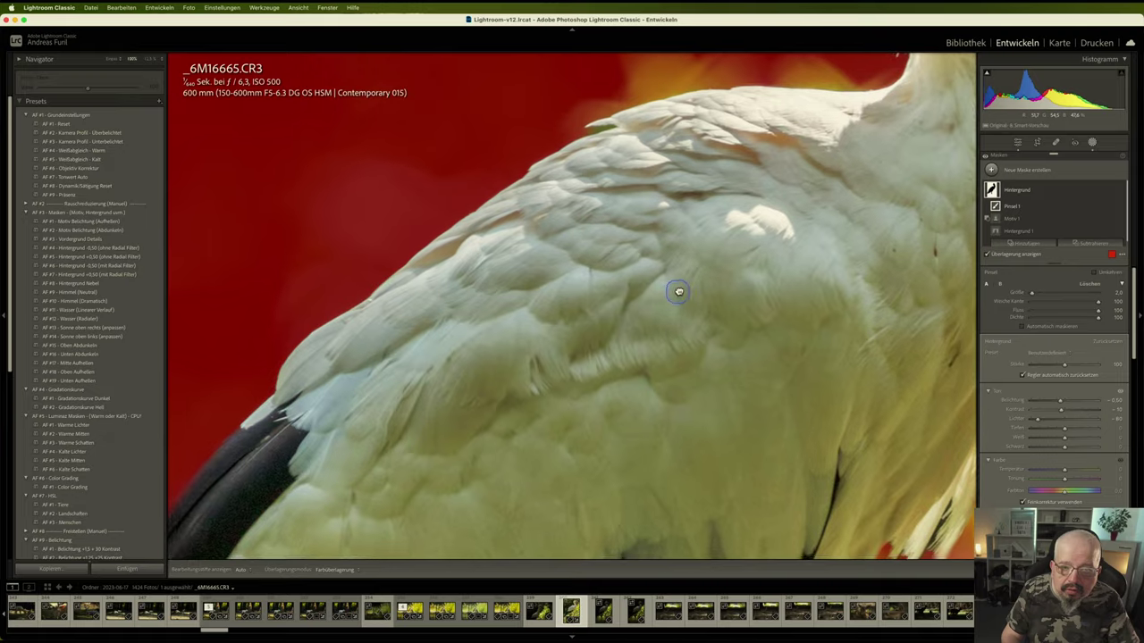
drag(652, 380, 615, 394)
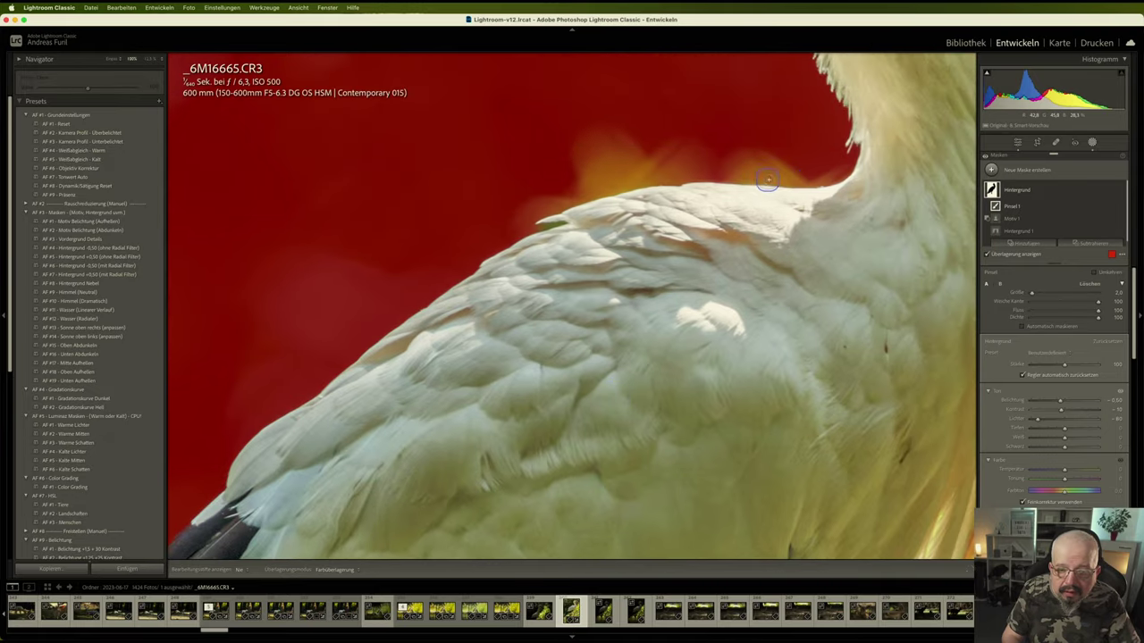
drag(552, 255, 642, 260)
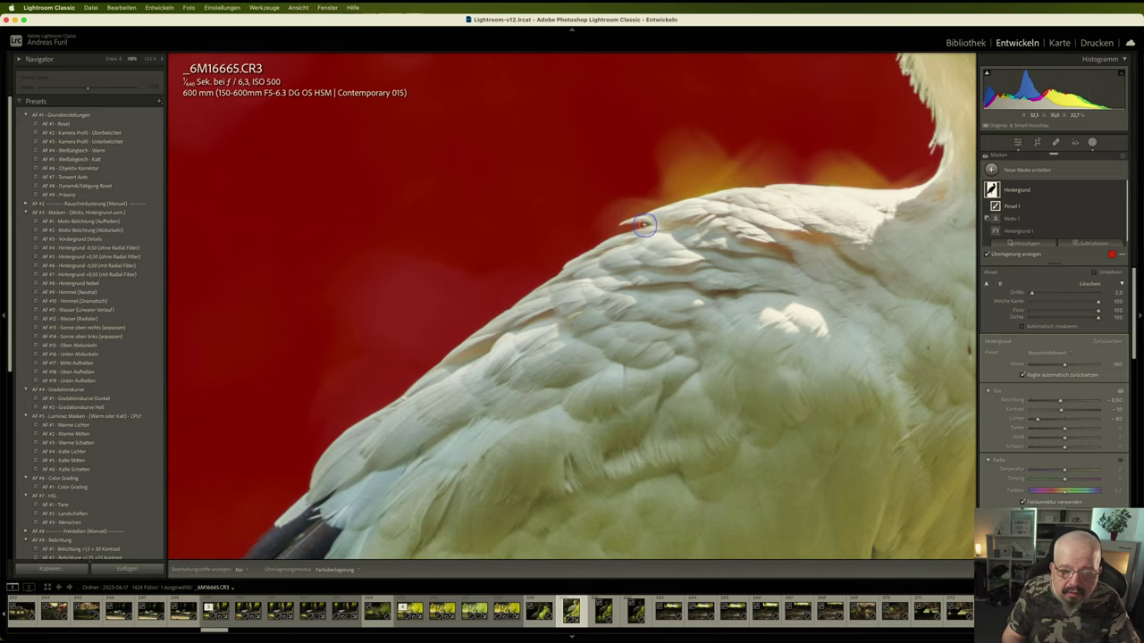
drag(548, 278, 807, 169)
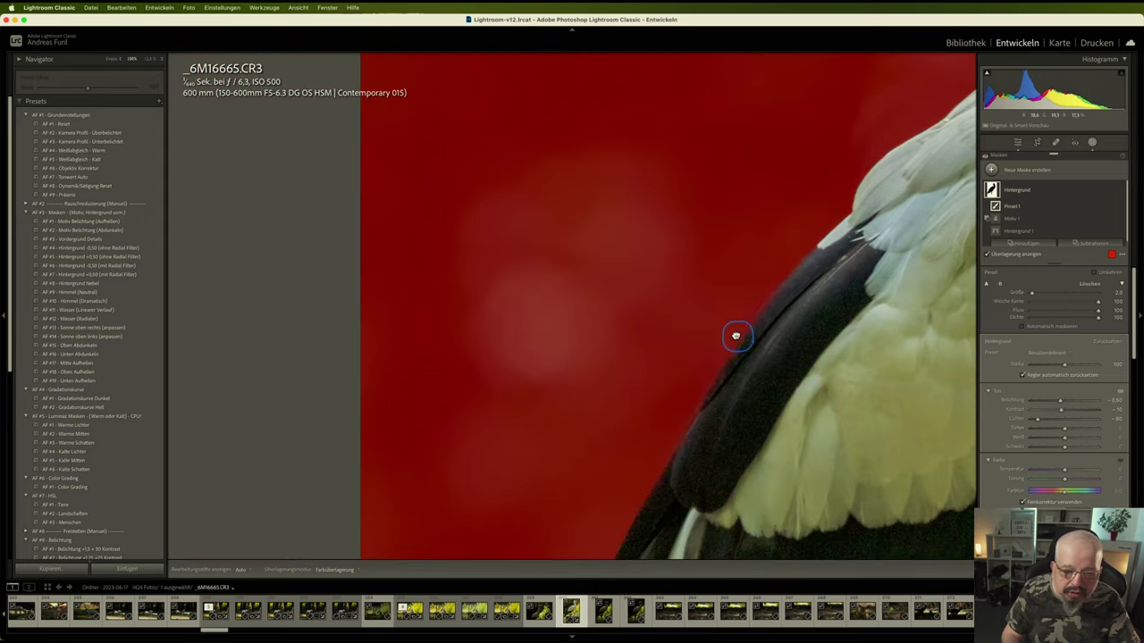
drag(735, 336, 631, 174)
drag(653, 339, 685, 133)
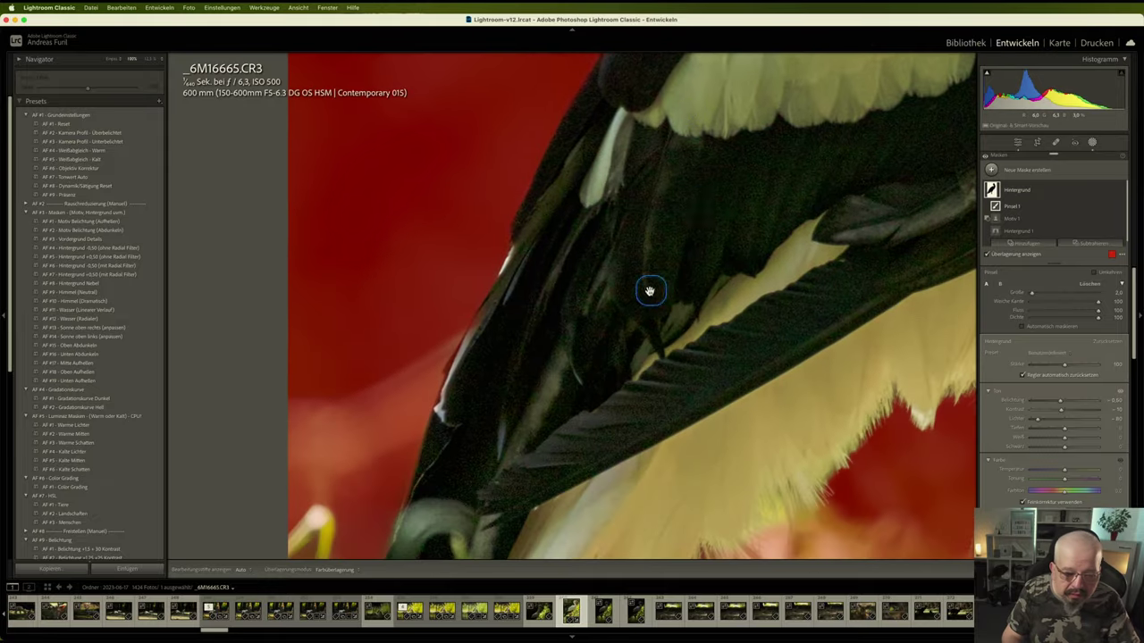
drag(650, 290, 725, 134)
mouse_move(654, 411)
mouse_down()
mouse_move(705, 194)
mouse_move(645, 275)
mouse_up()
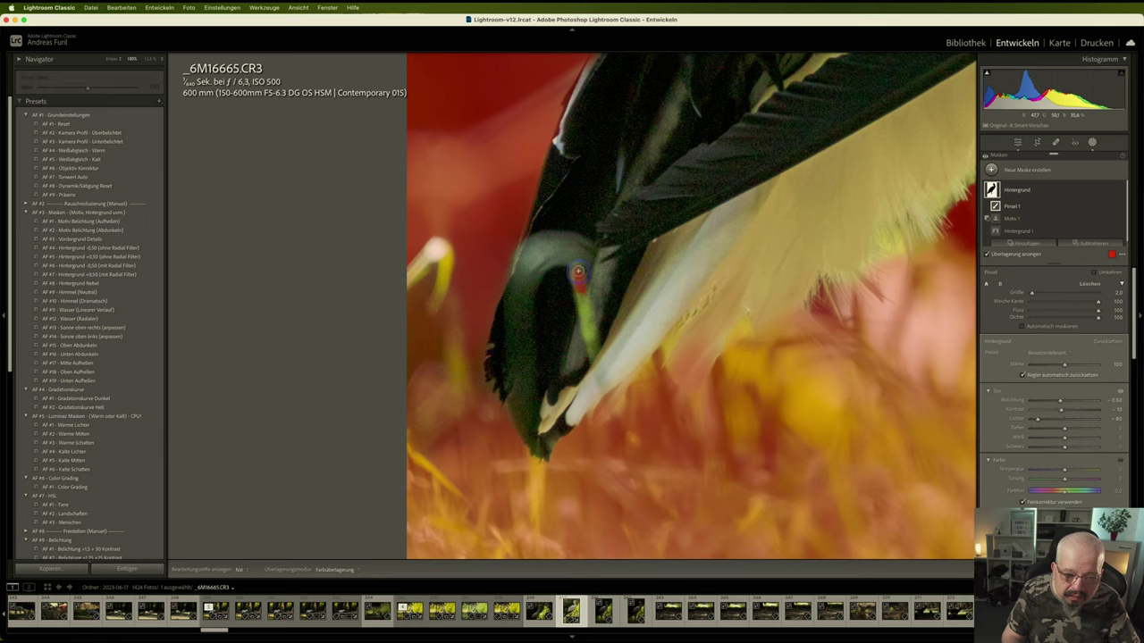
drag(579, 285, 585, 329)
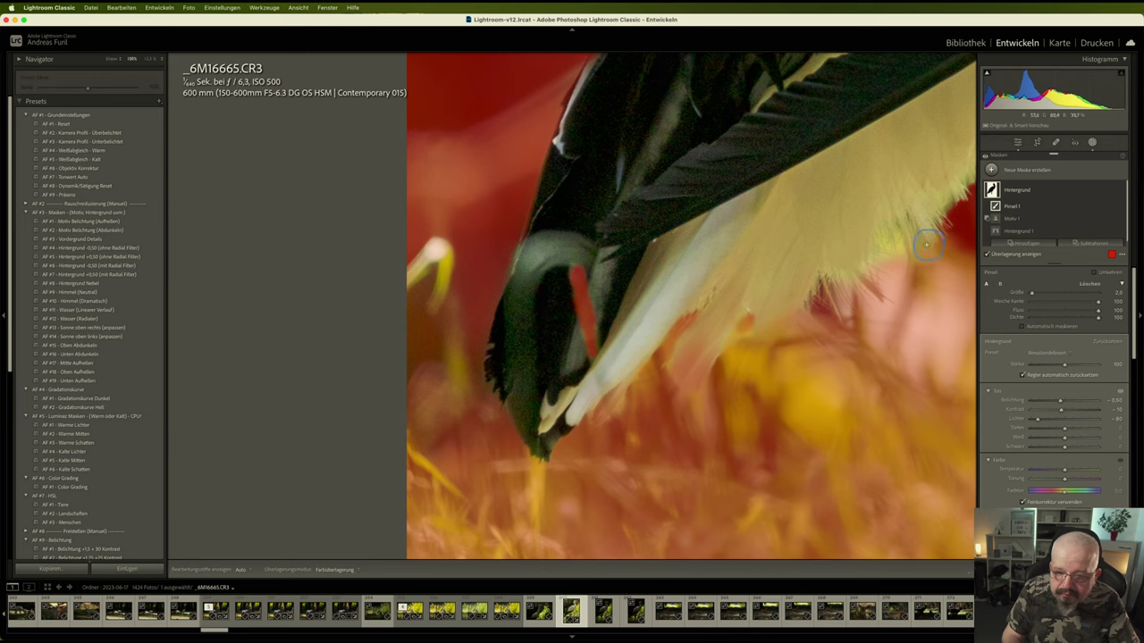
Erase the mask along the lower feather edge above the red legs, then close Masking
key(h)
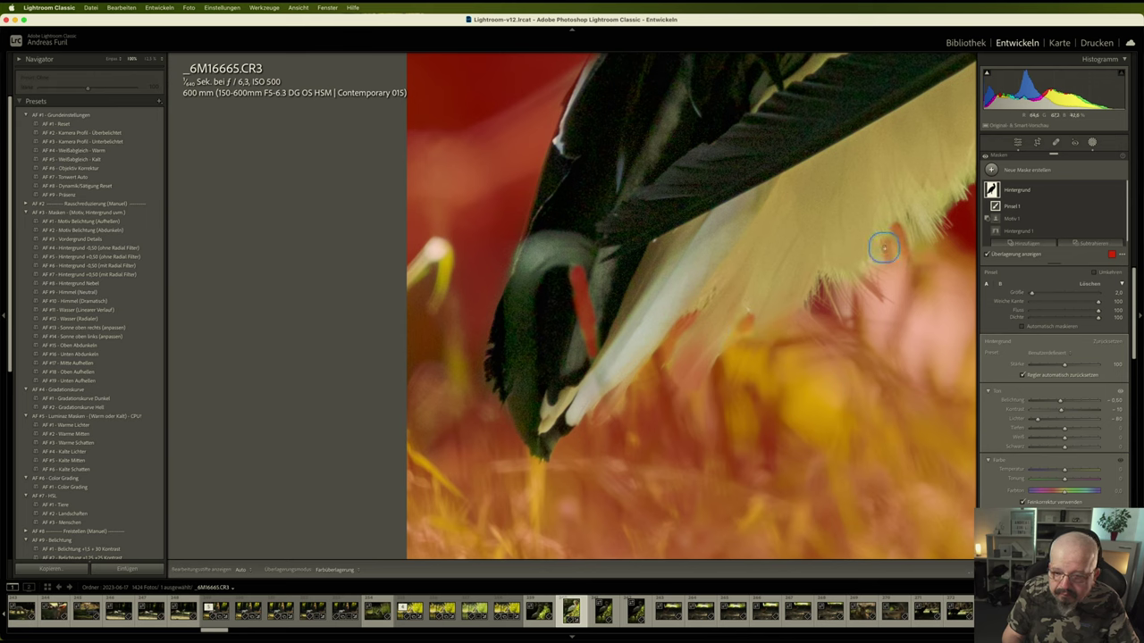
key(h)
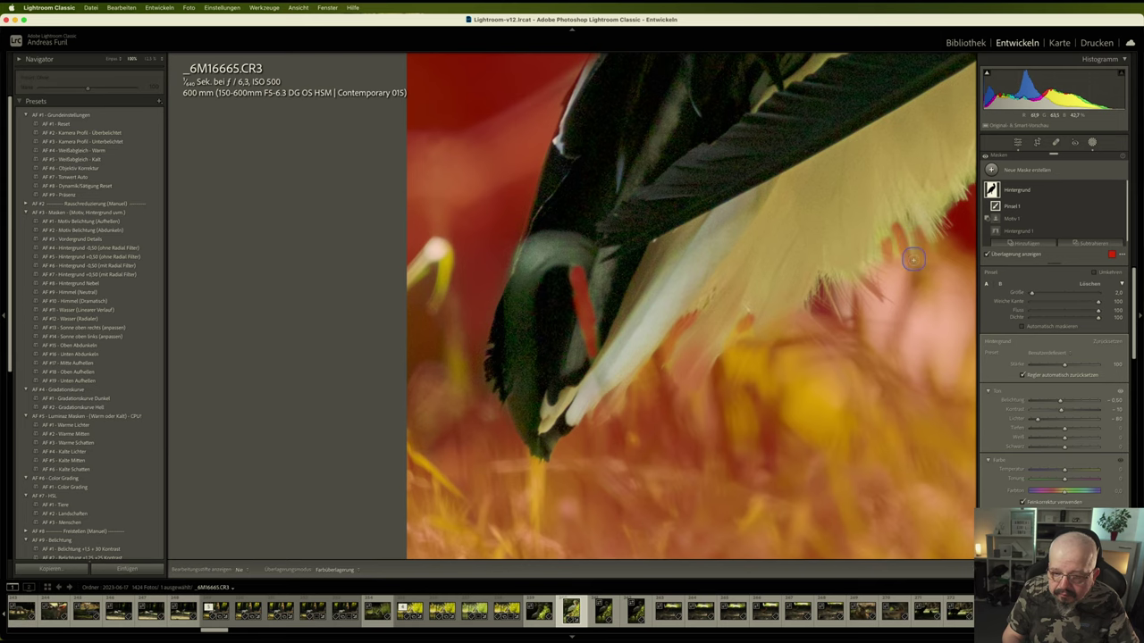
mouse_move(756, 364)
mouse_down()
mouse_move(518, 429)
mouse_move(478, 467)
mouse_up()
drag(709, 339, 626, 360)
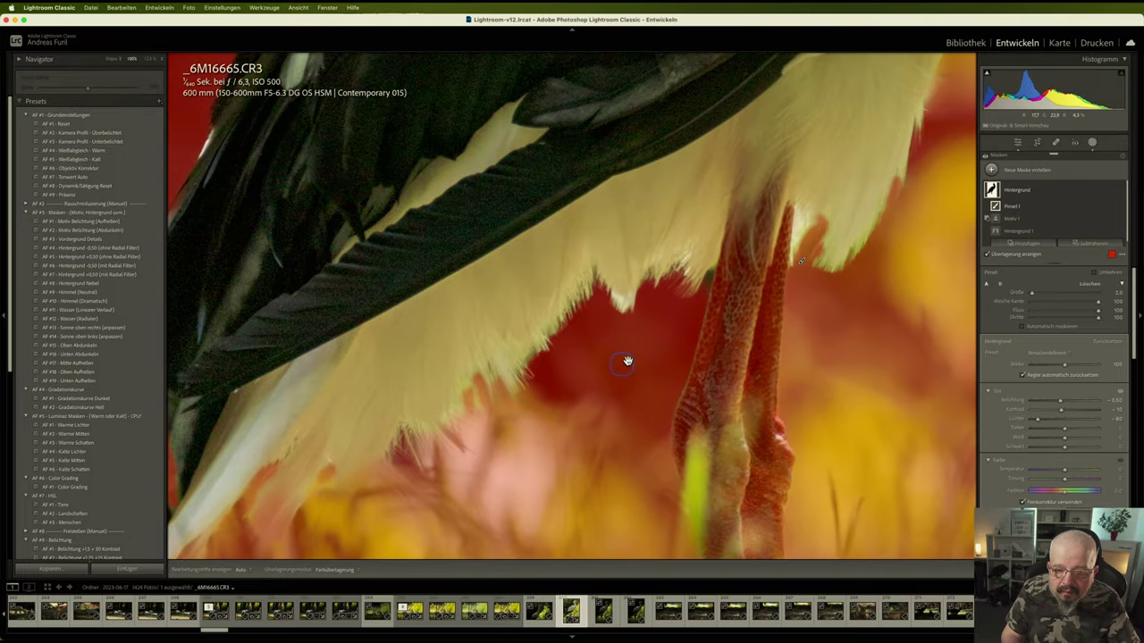
key(h)
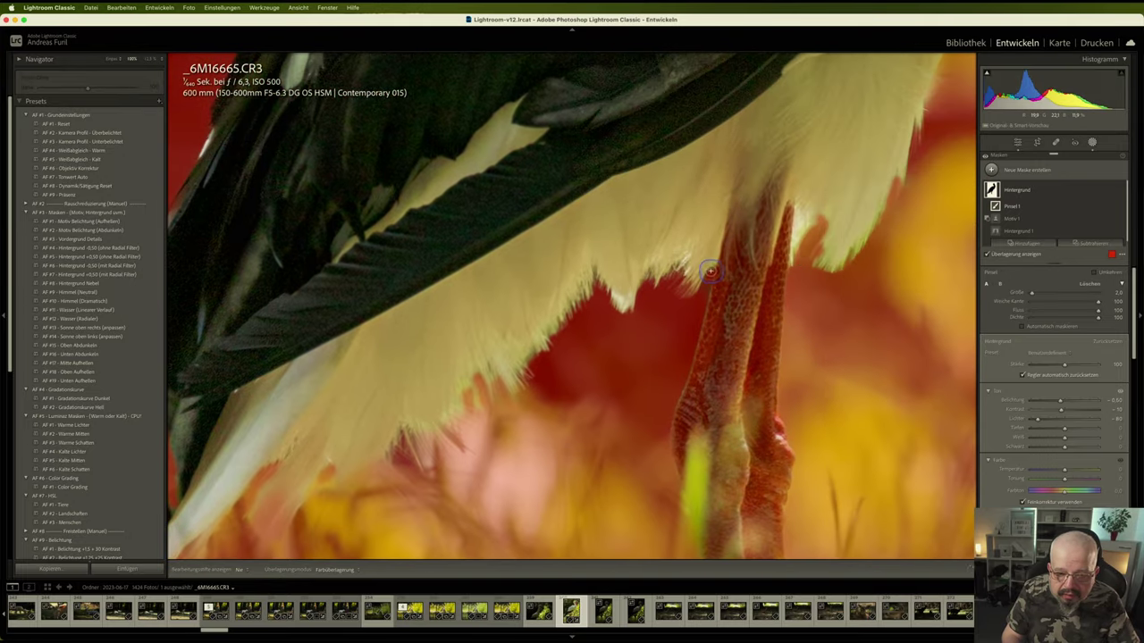
drag(754, 270, 754, 320)
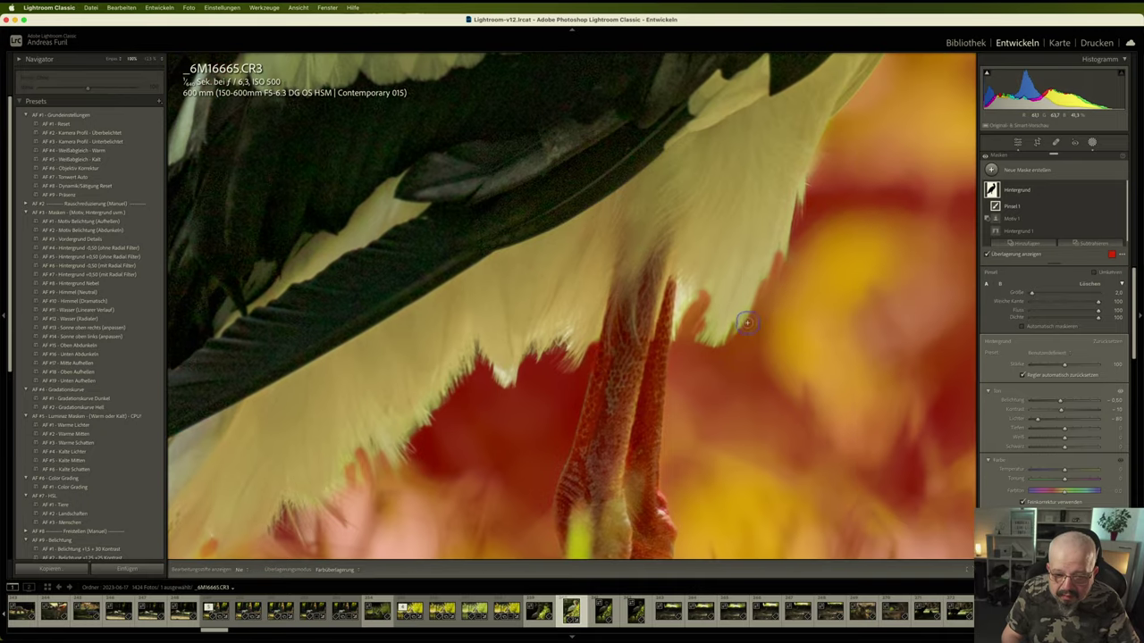
mouse_move(818, 264)
mouse_down()
mouse_move(784, 349)
mouse_move(778, 429)
mouse_up()
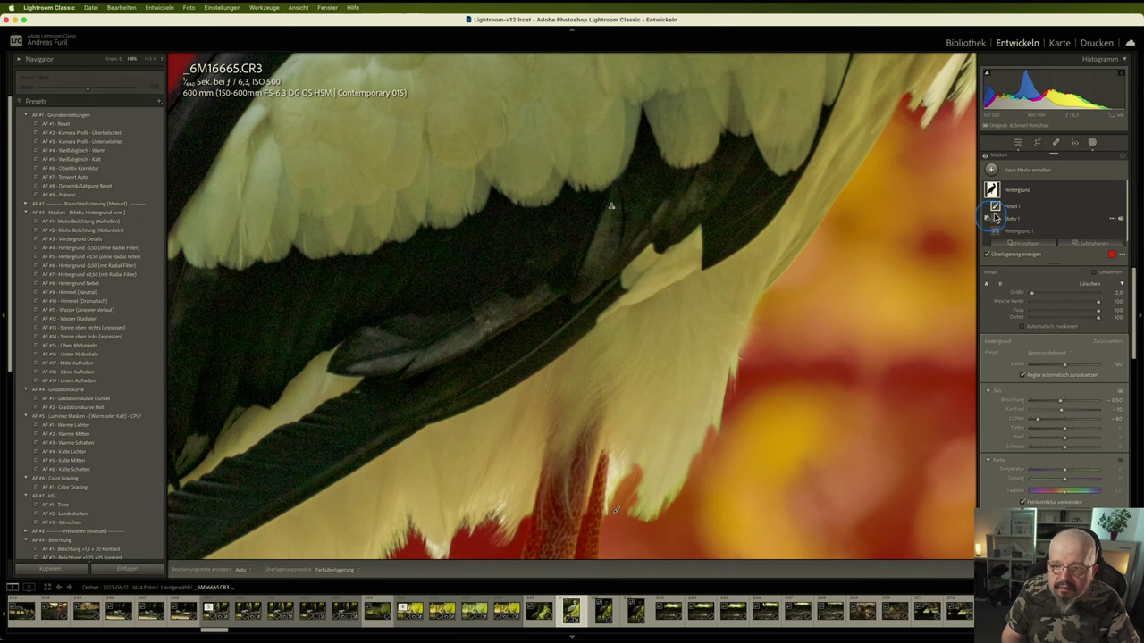
click(1092, 145)
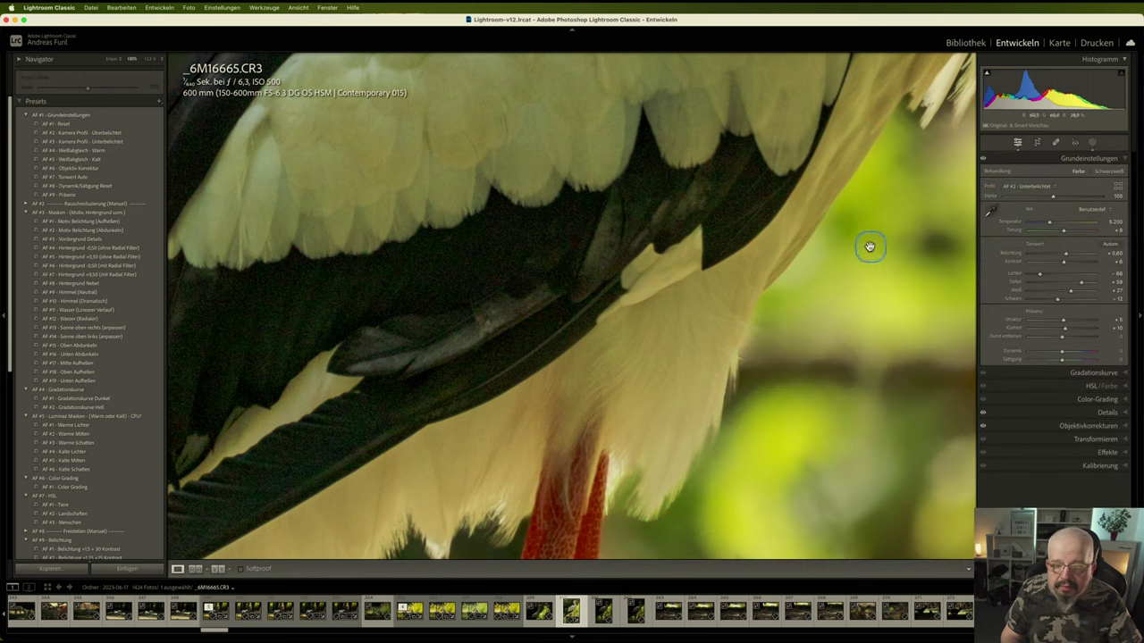
Check the wing, legs, neck and beak at 100% zoom, then return to the full view
click(776, 285)
click(775, 284)
click(774, 296)
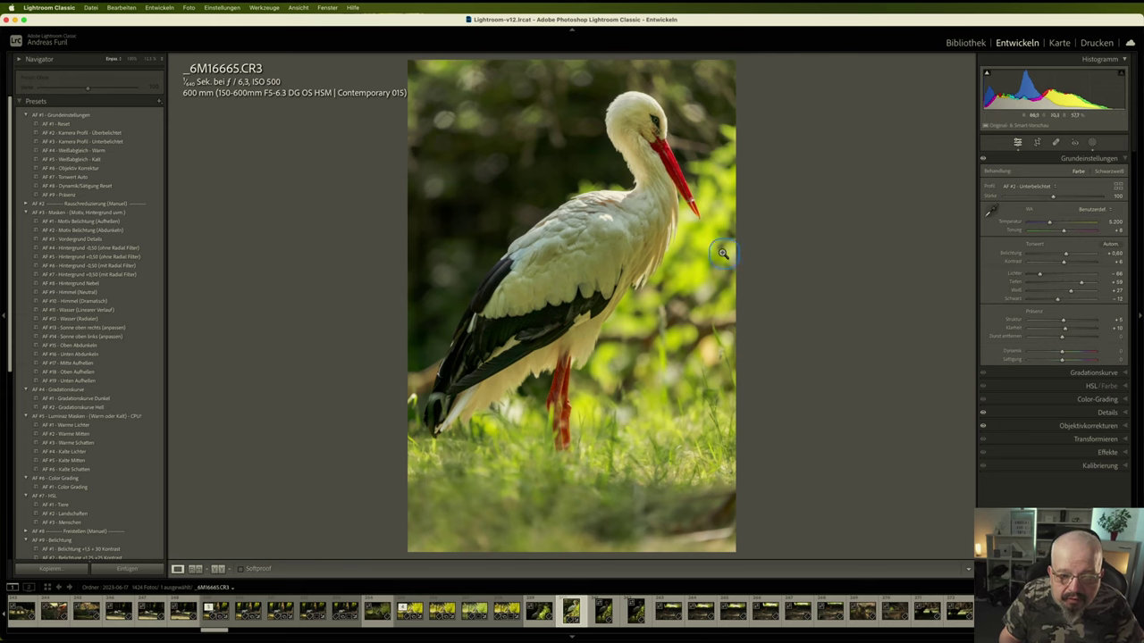
click(696, 211)
drag(771, 187, 465, 408)
click(465, 408)
click(659, 248)
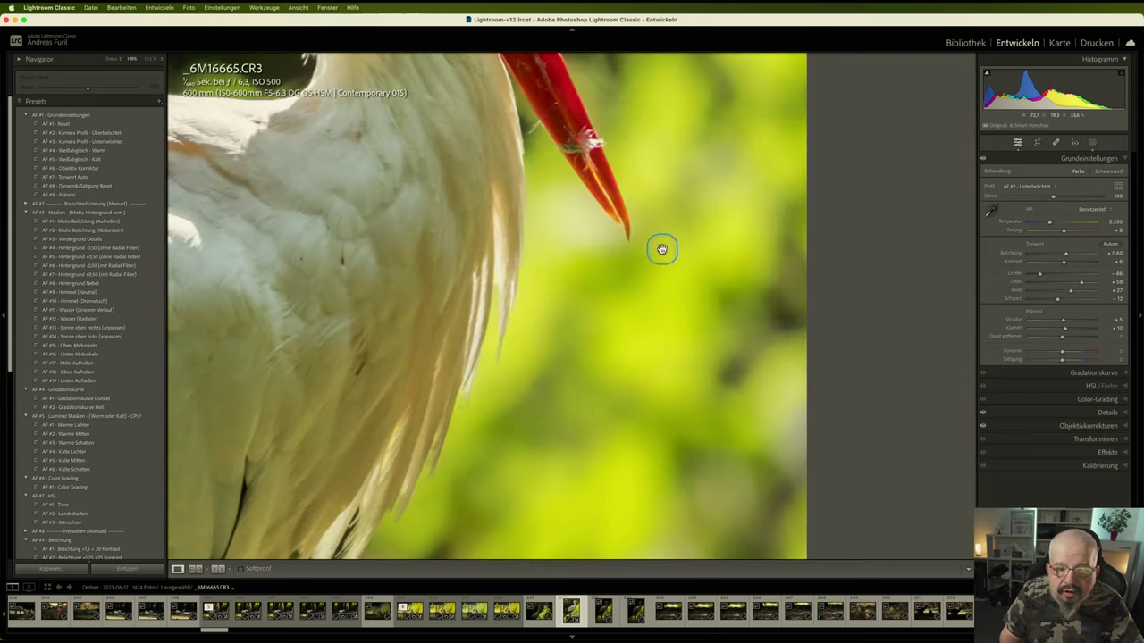
drag(658, 248, 669, 289)
click(625, 264)
click(621, 265)
click(614, 295)
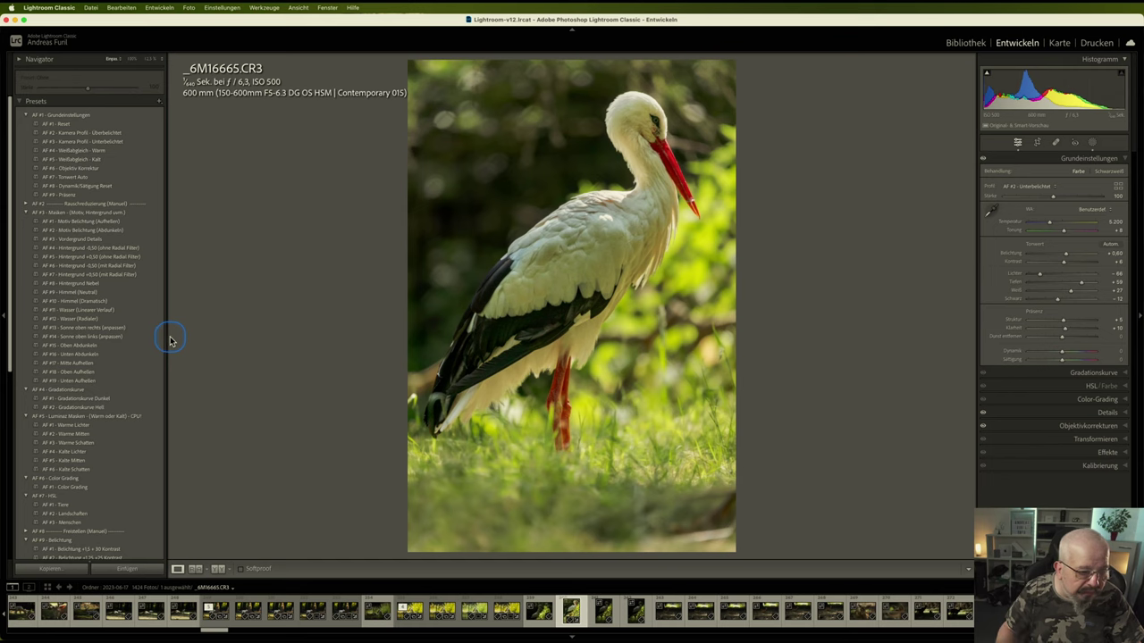
Try AF #15 Oben Abdunkeln and AF #16 Unten Abdunkeln, then apply AF #13 Sonne oben rechts
click(89, 346)
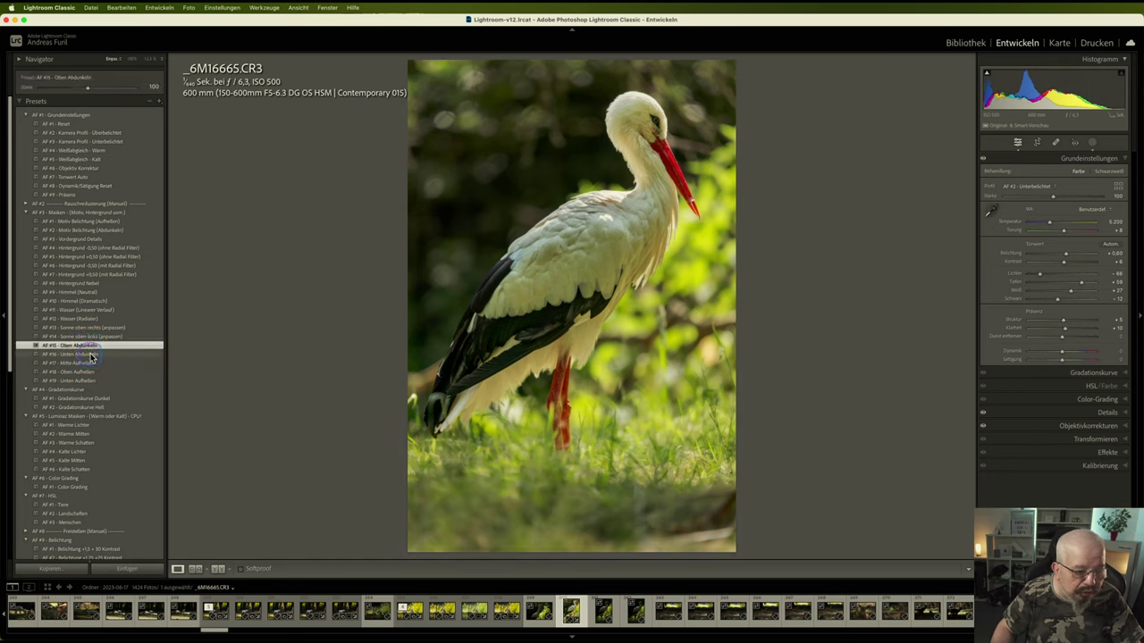
click(91, 355)
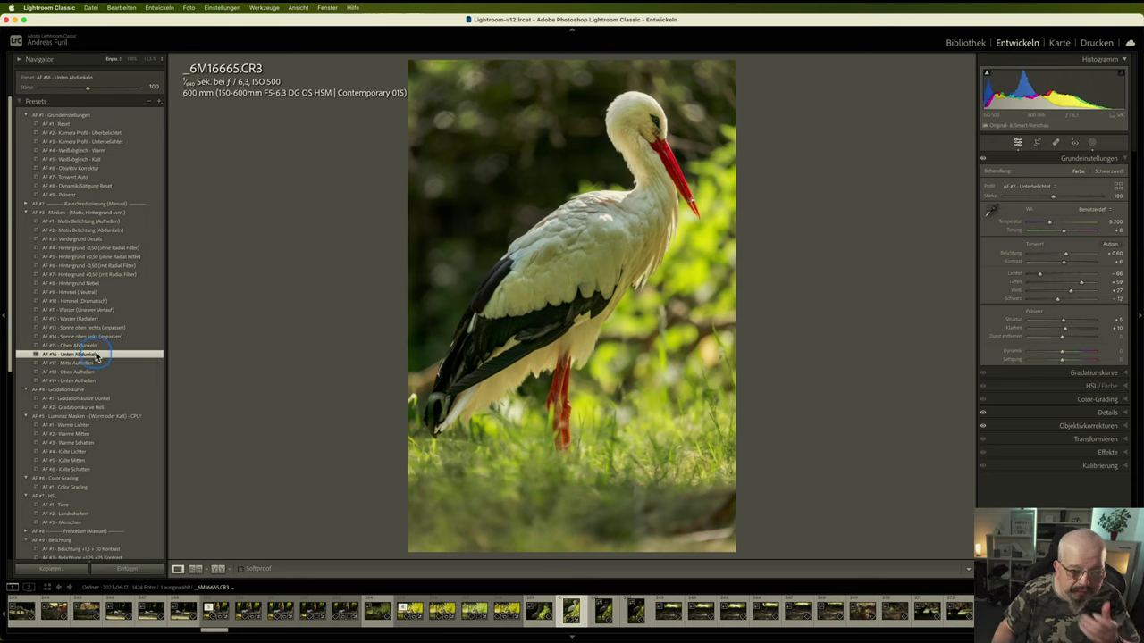
click(262, 348)
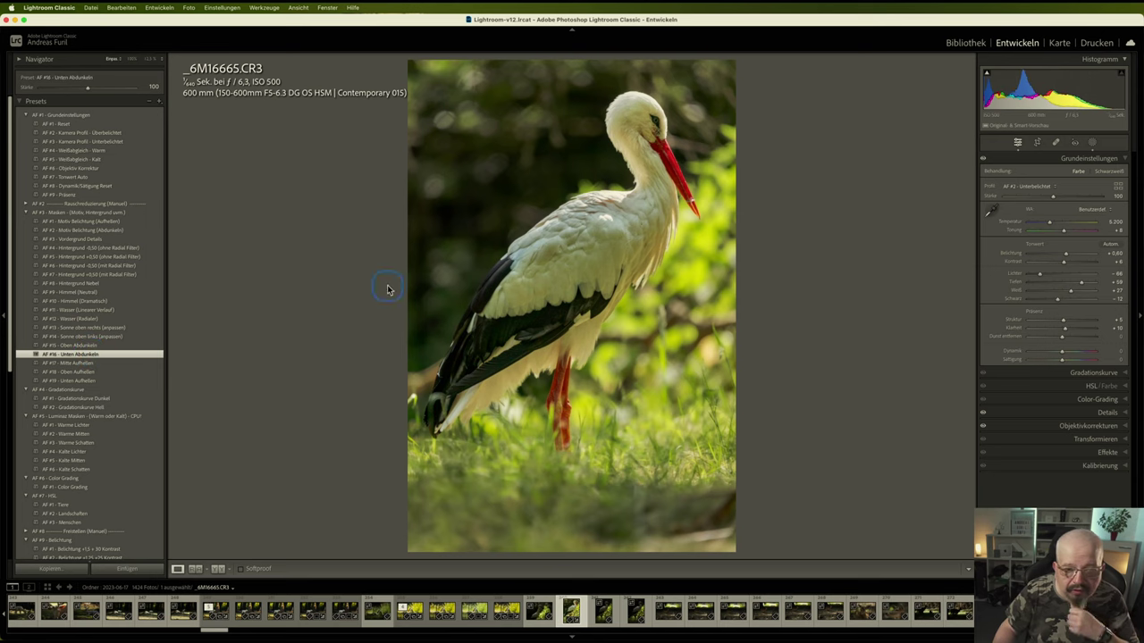
click(656, 173)
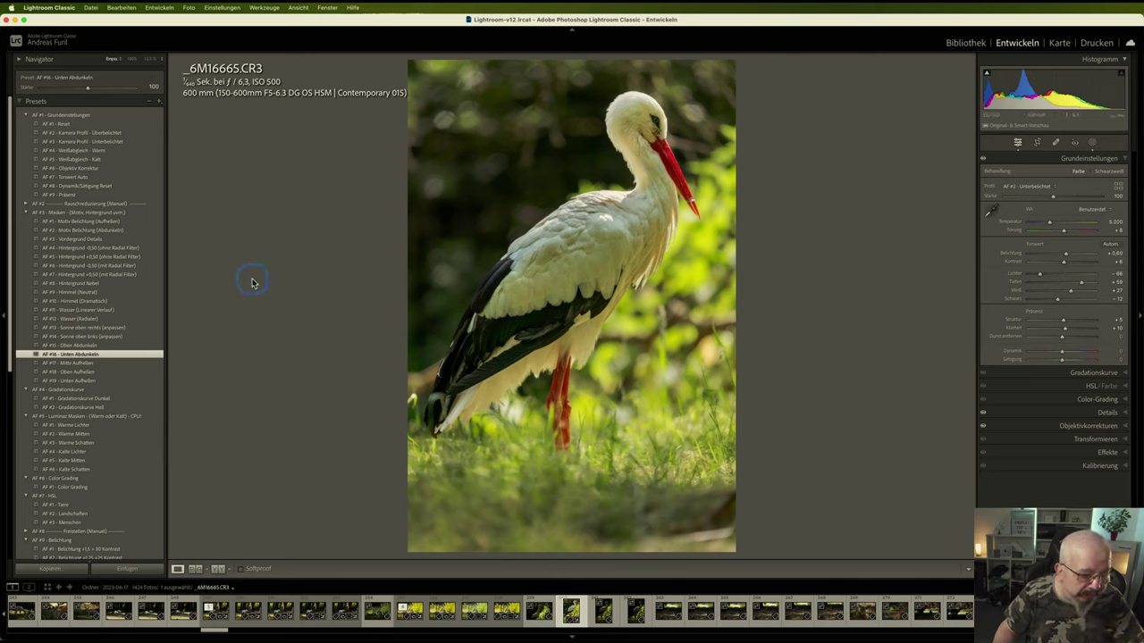
click(139, 327)
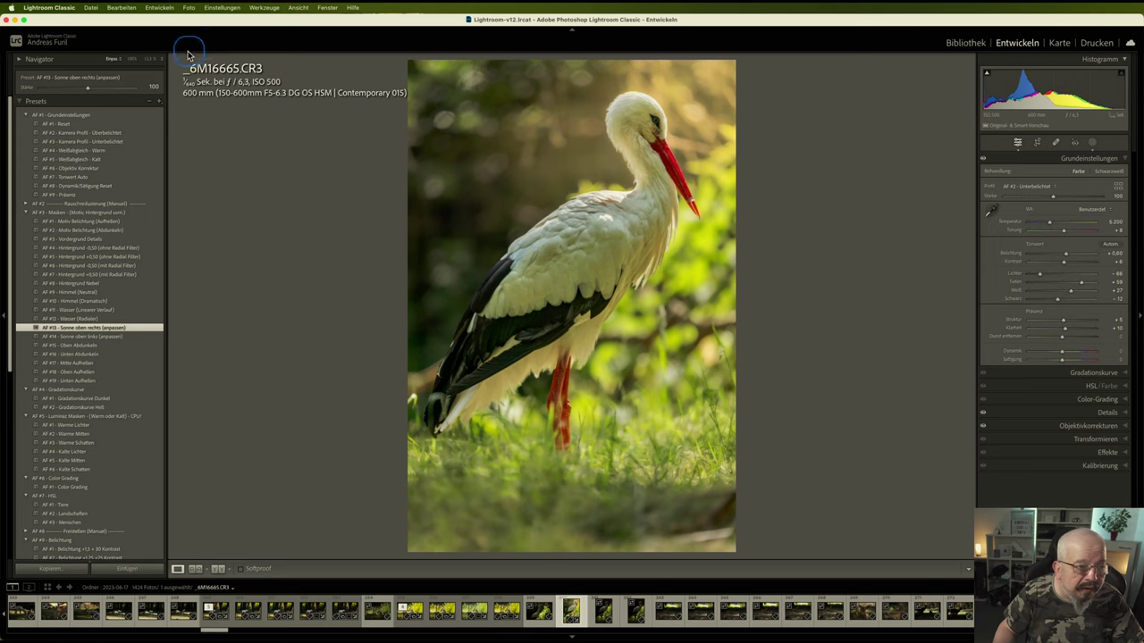
Enlarge, rotate, widen and move the Sonne mask's radial gradient to the right
click(149, 59)
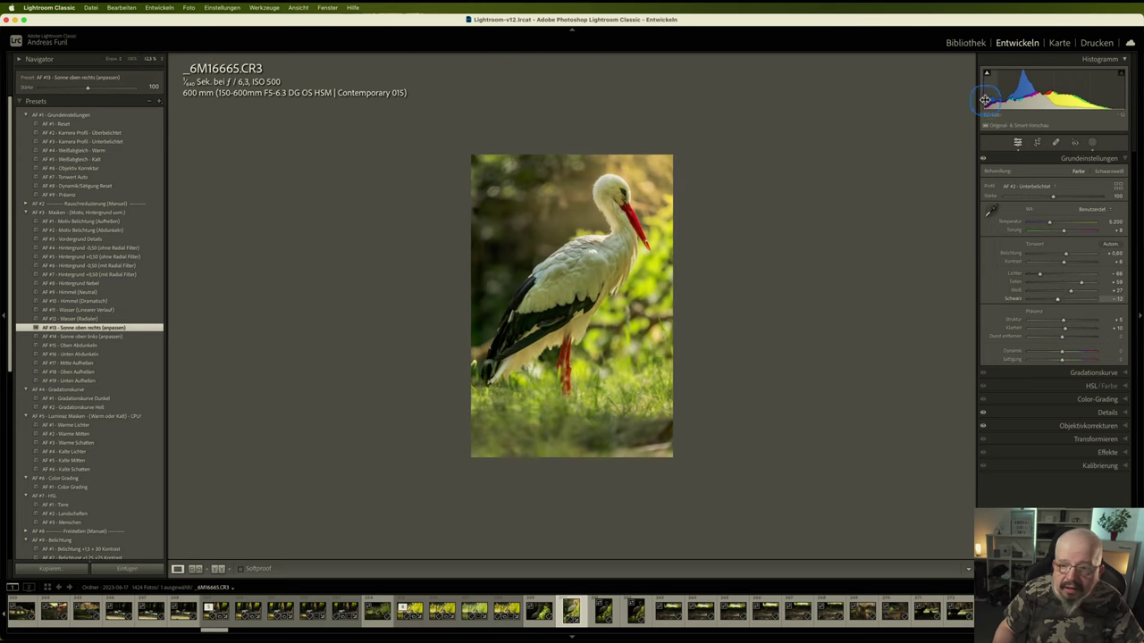
click(1092, 144)
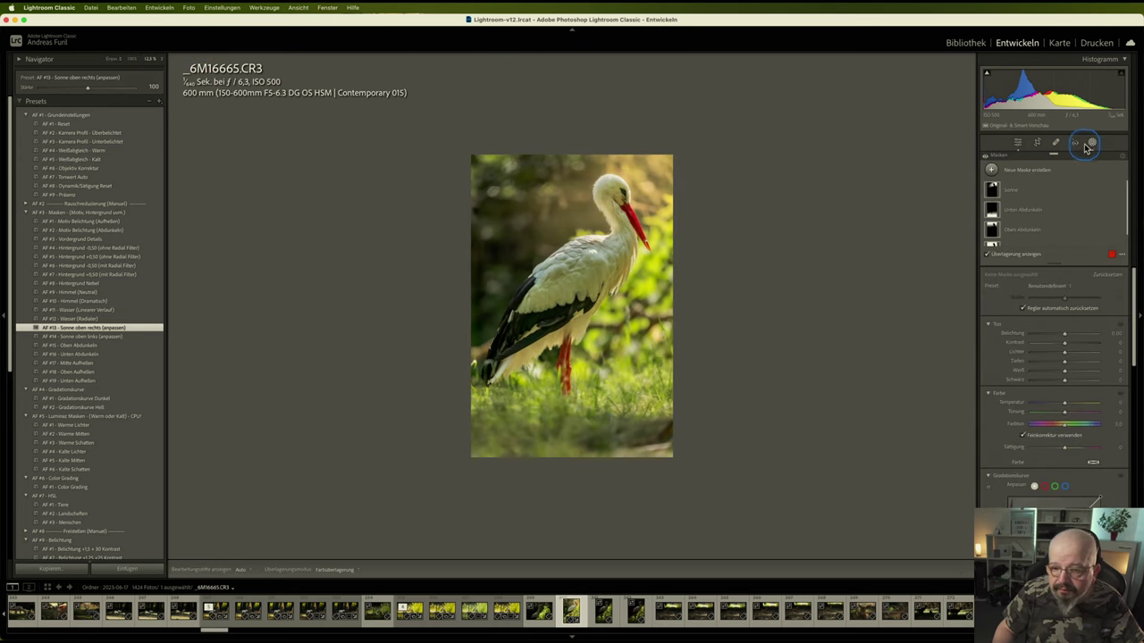
click(993, 191)
click(702, 176)
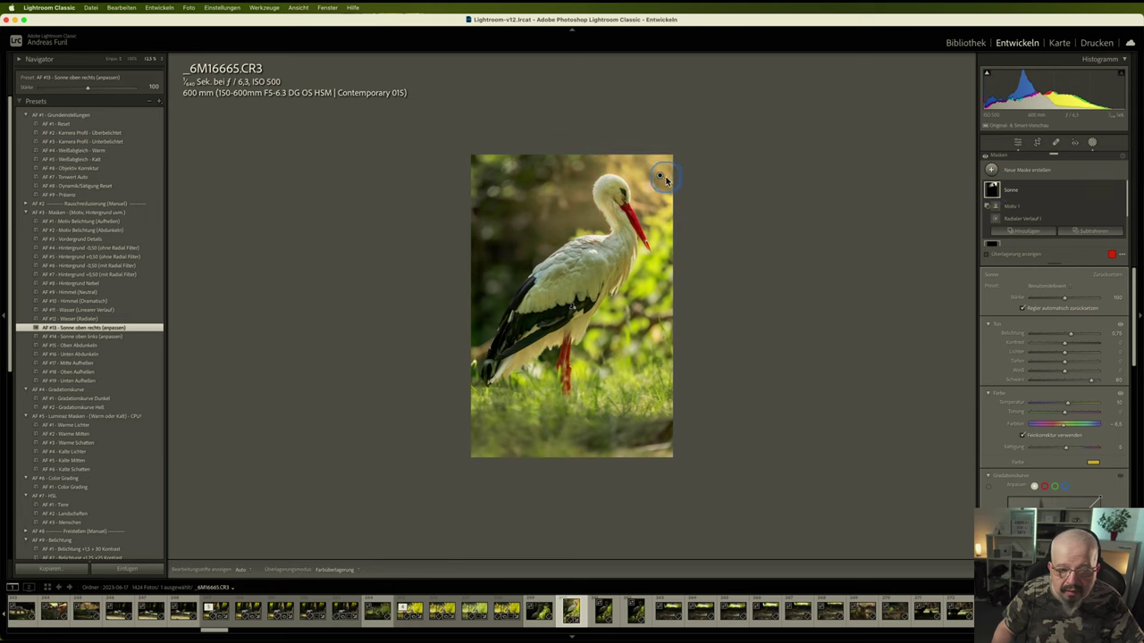
click(660, 176)
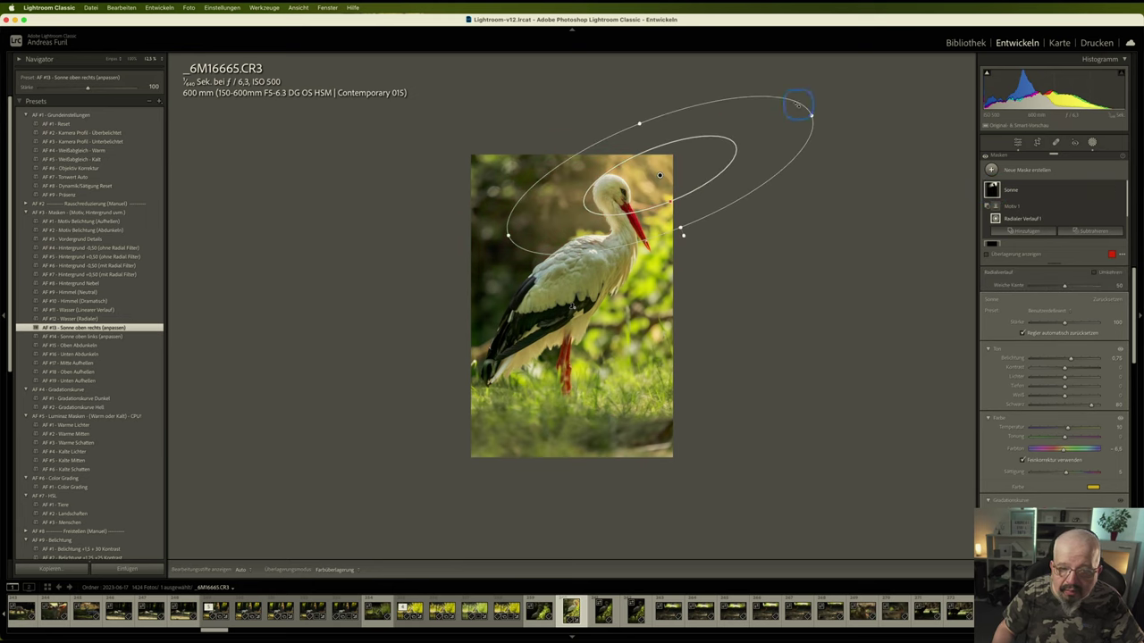
drag(813, 114, 950, 50)
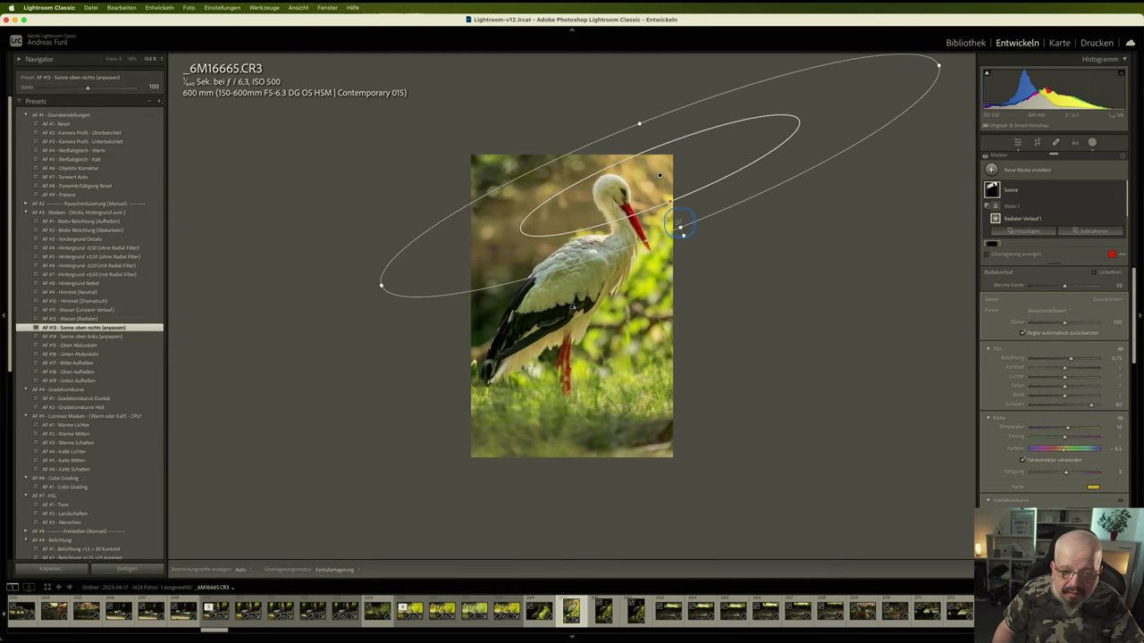
drag(681, 226, 703, 251)
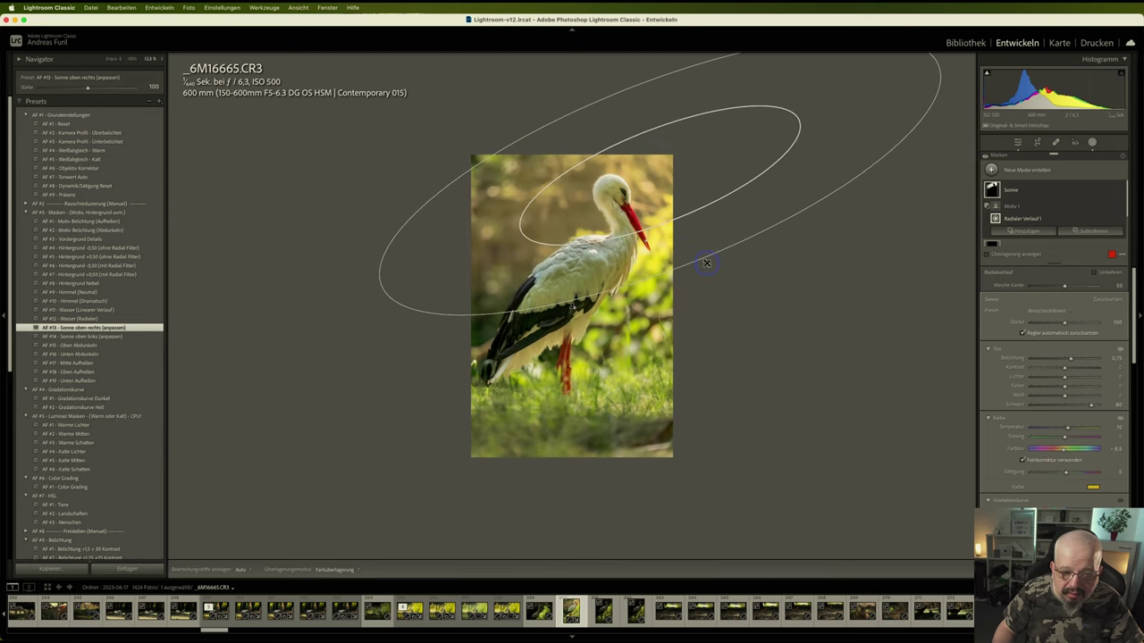
drag(660, 175, 735, 169)
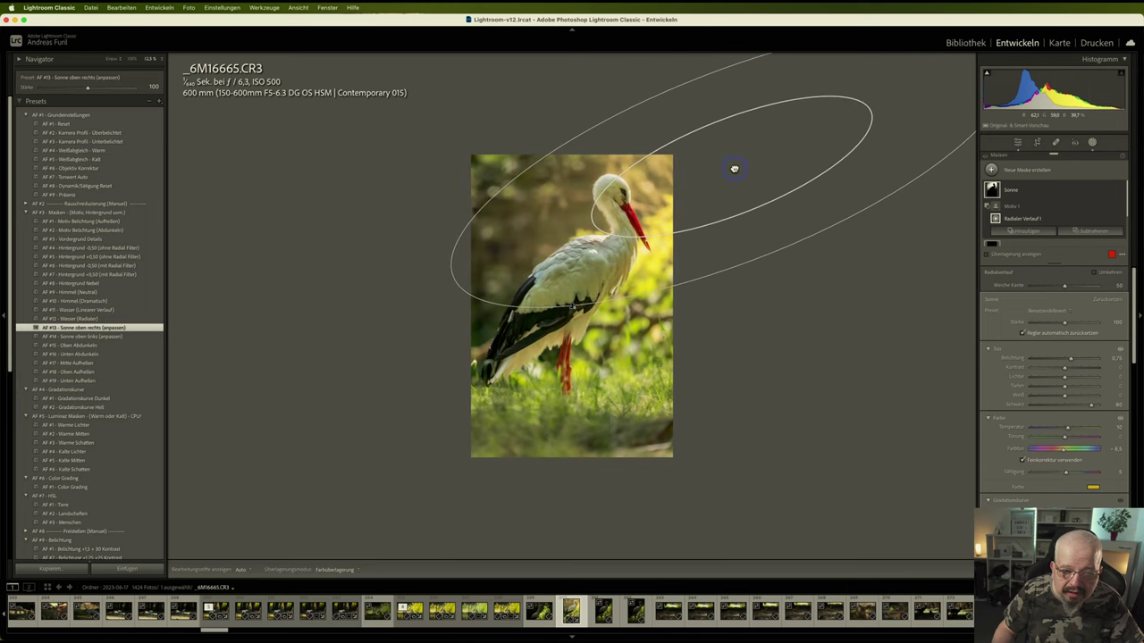
mouse_move(766, 257)
mouse_down()
mouse_move(780, 277)
mouse_move(767, 289)
mouse_up()
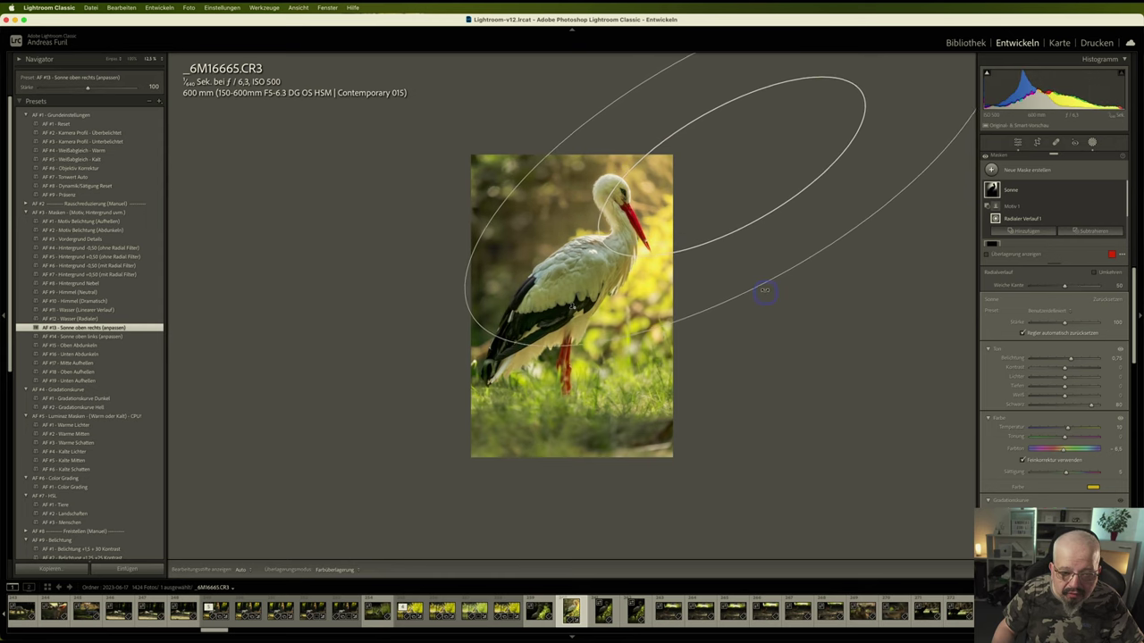
Lower the Sonne mask's Amount from 100 to about 68 and leave Masking
click(1094, 143)
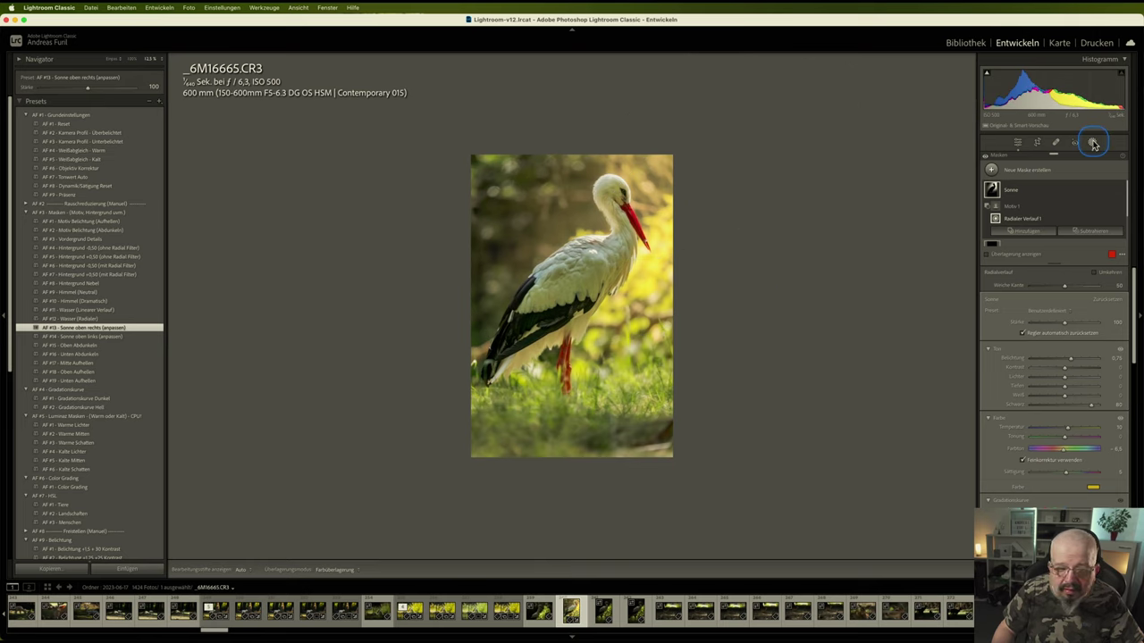
click(1066, 324)
drag(1067, 326, 1049, 326)
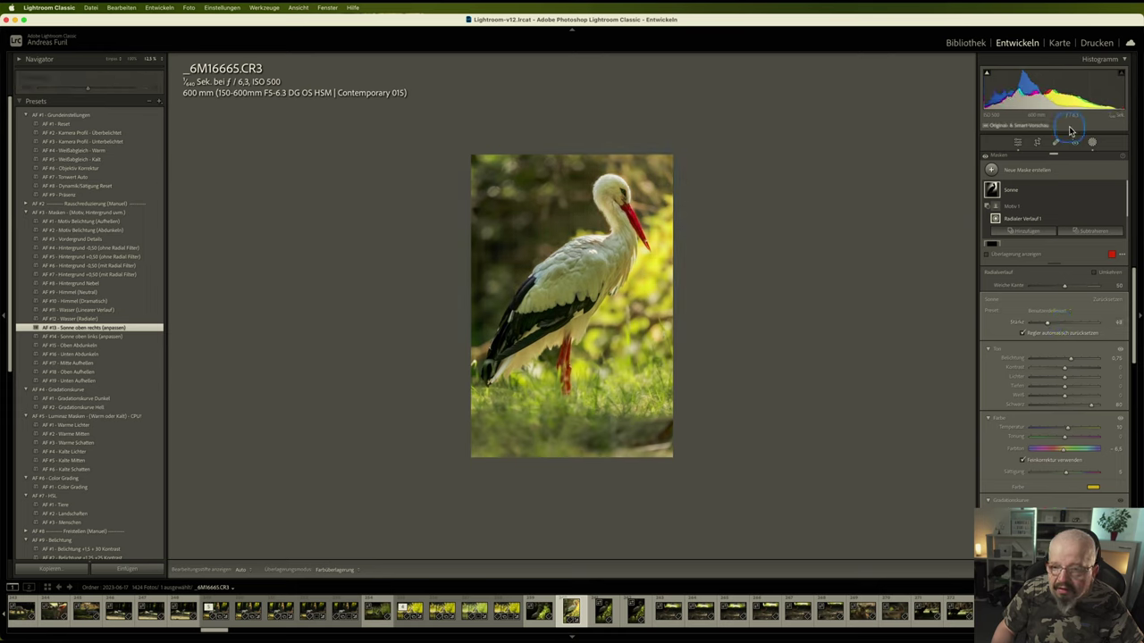
click(1092, 142)
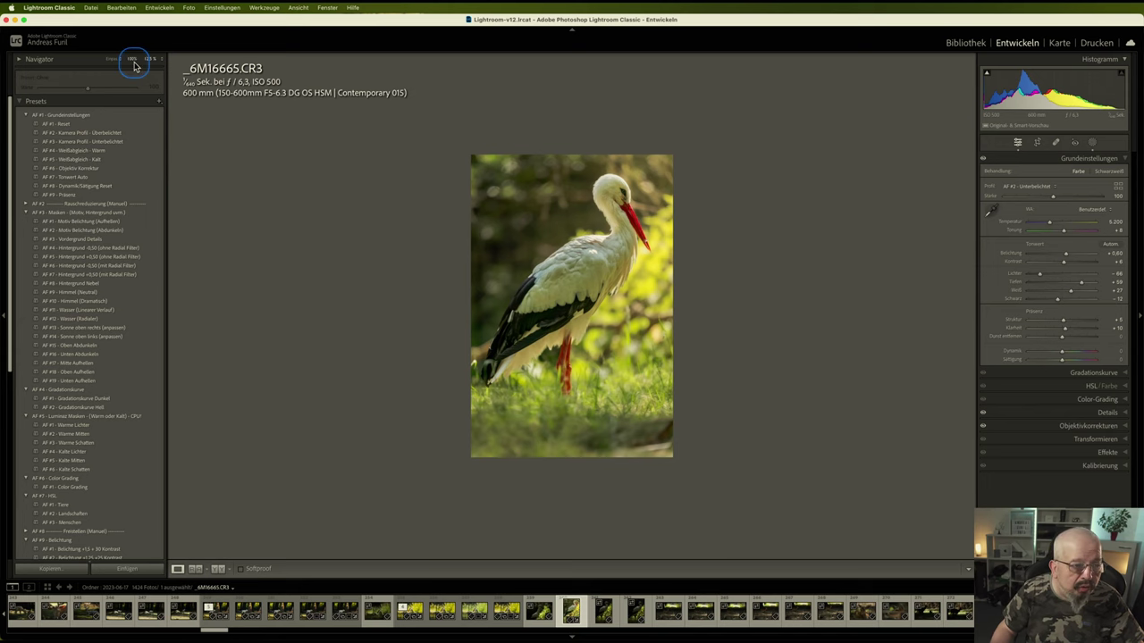
Apply the Gradationskurve Dunkel, Warme Mitten, Warme Lichter, Kalte Schatten, Color Grading and Tiere HSL presets
click(609, 304)
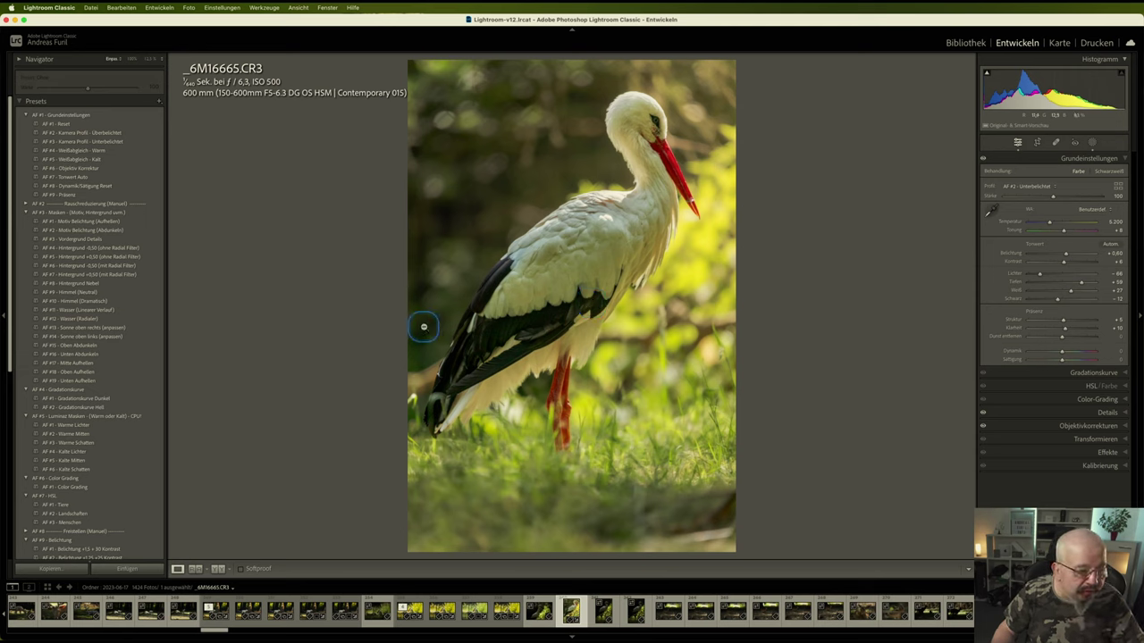
click(115, 400)
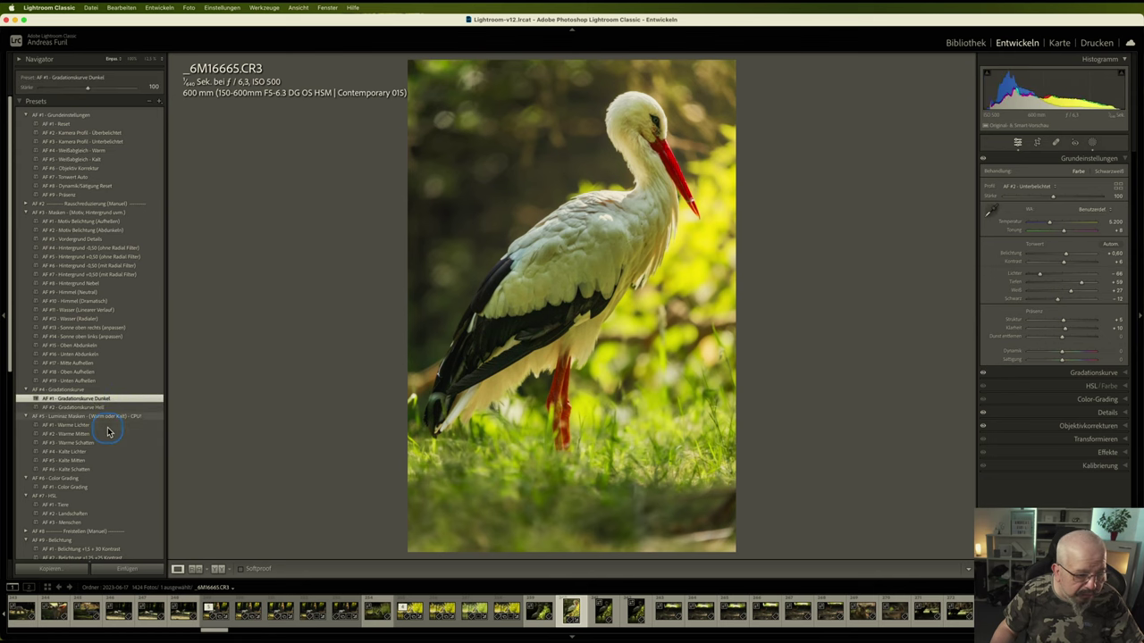
click(107, 433)
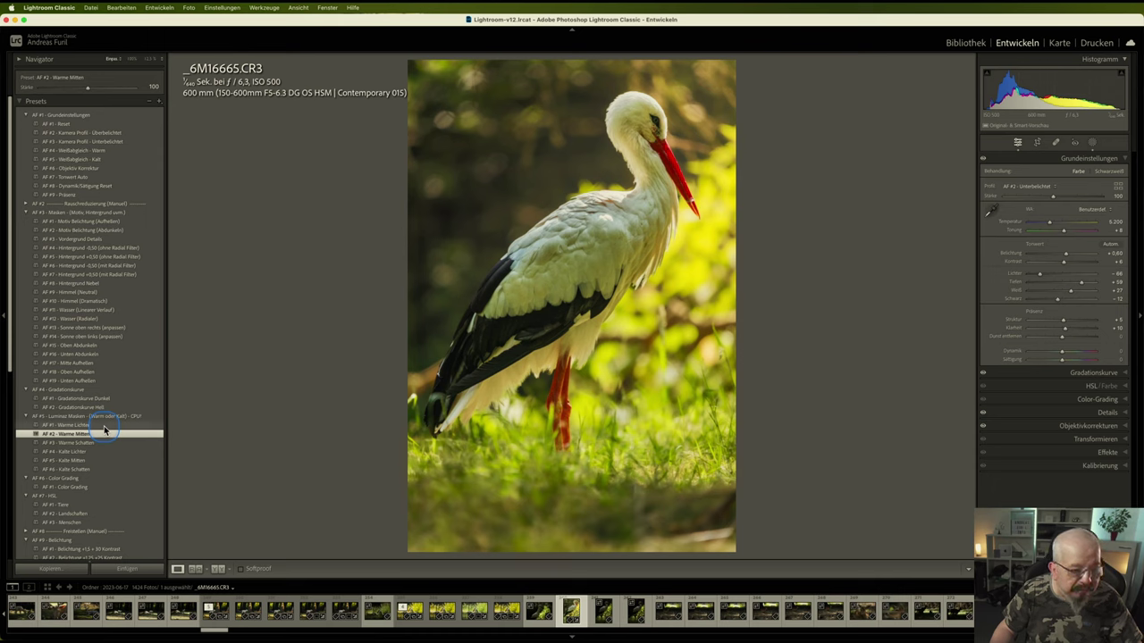
click(103, 425)
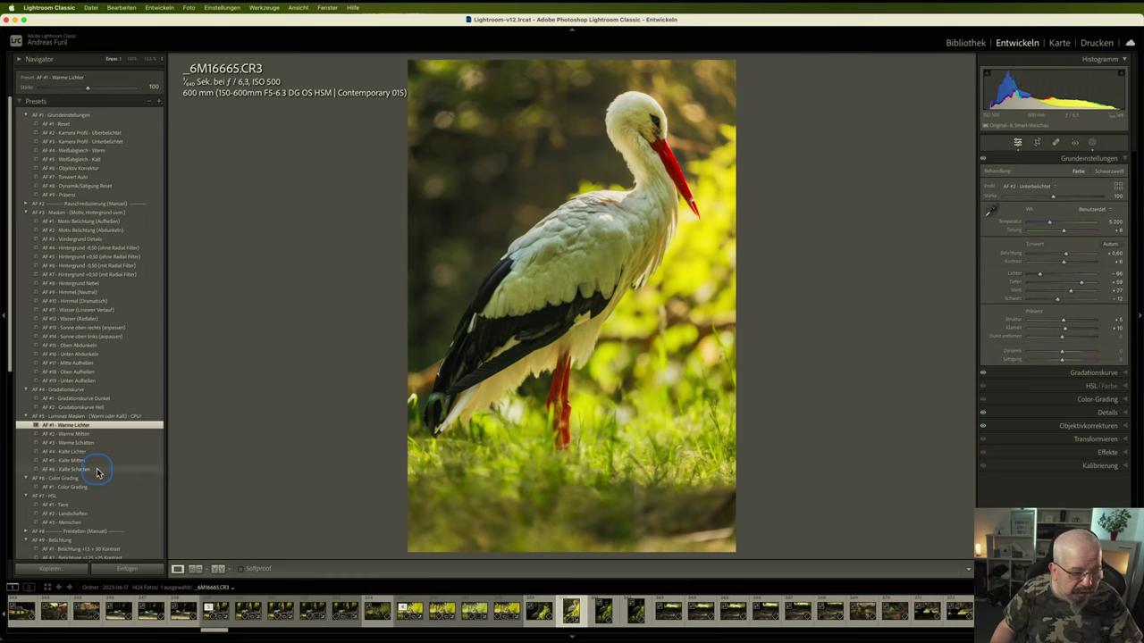
click(98, 471)
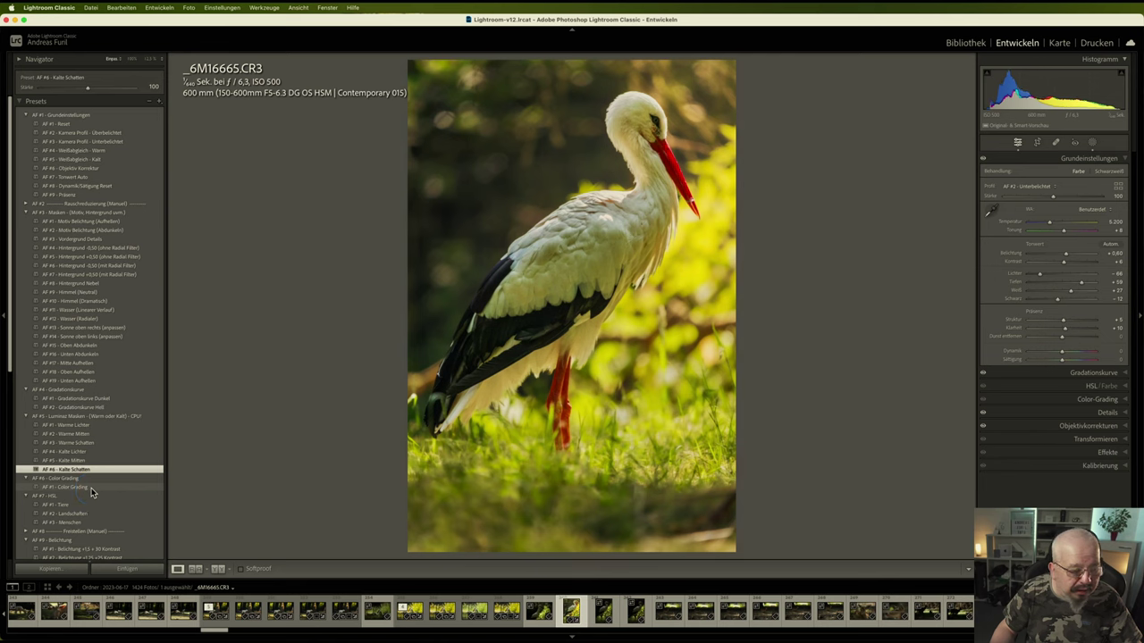
click(92, 489)
click(91, 506)
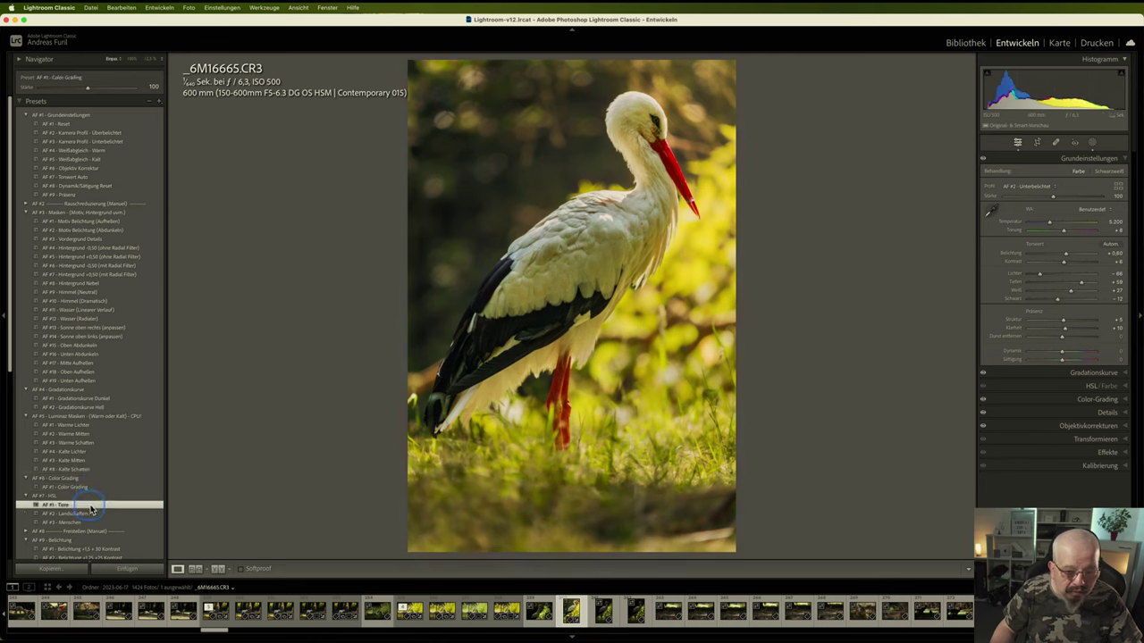
scroll(152, 505, down, 2)
scroll(152, 504, down, 5)
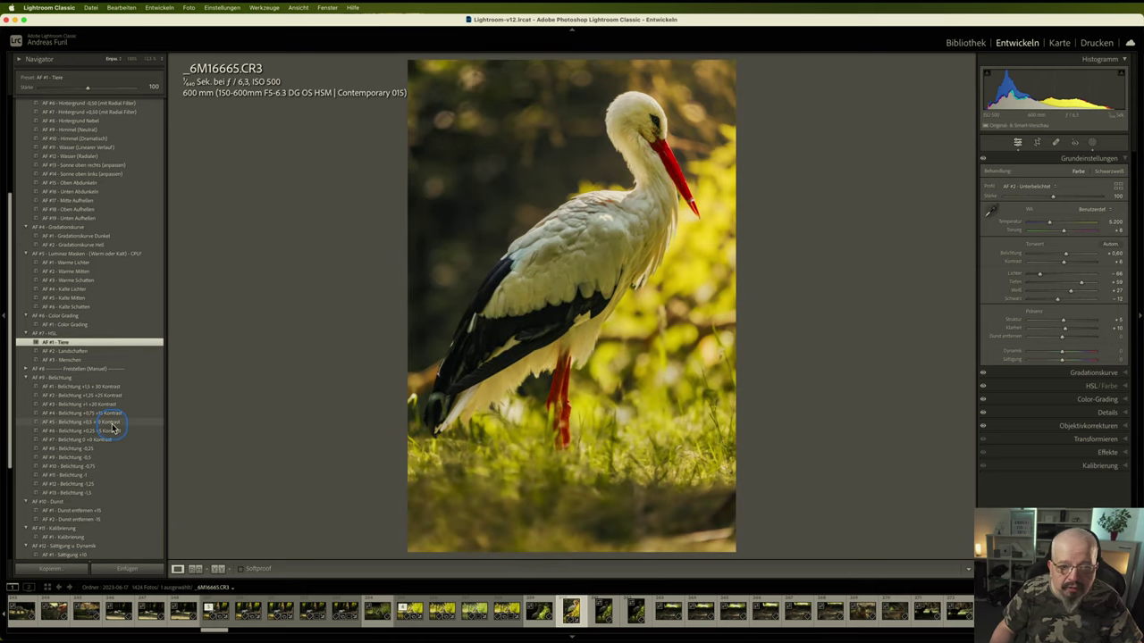
Apply the Belichtung +0,5 +10 Kontrast, Dunst entfernen +15, Kalibrierung and Sättigung -10 presets
click(111, 424)
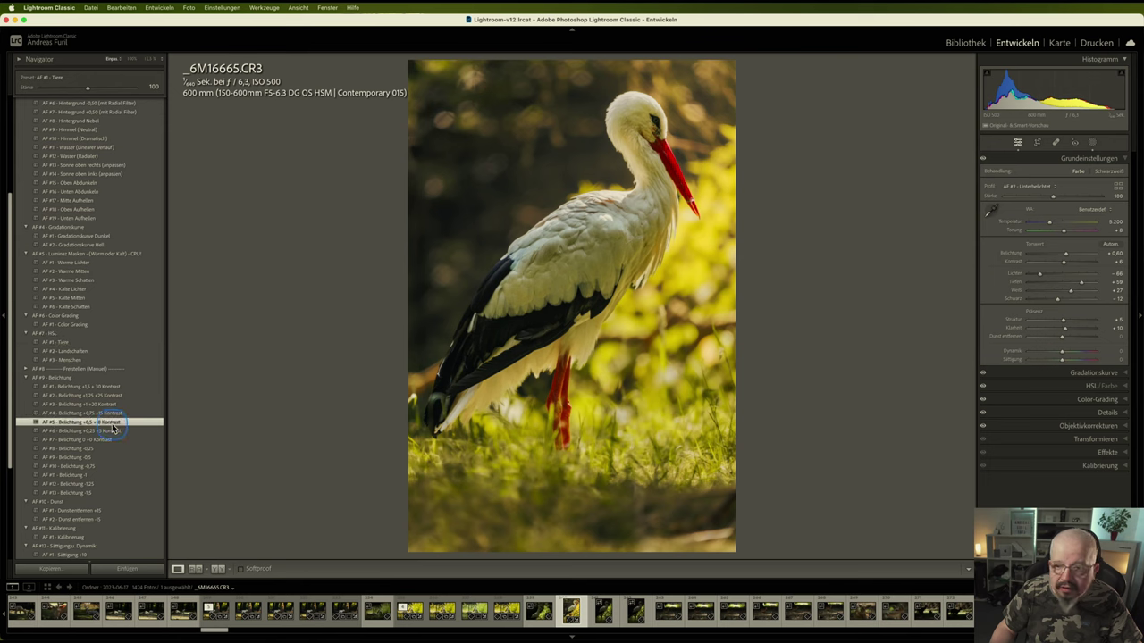
scroll(114, 430, down, 4)
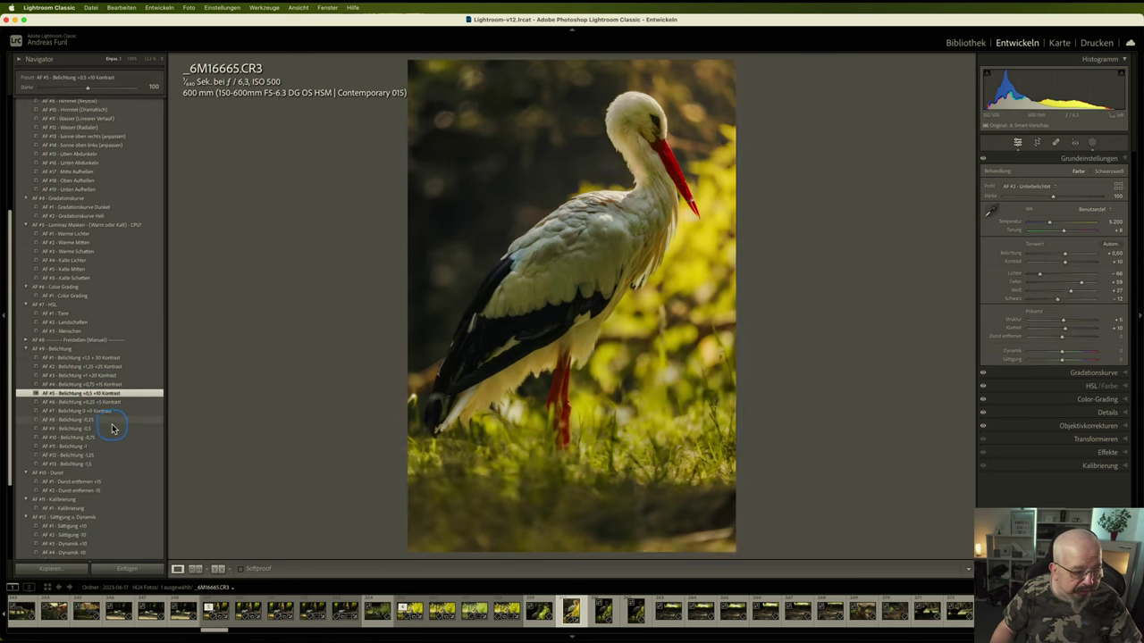
click(102, 452)
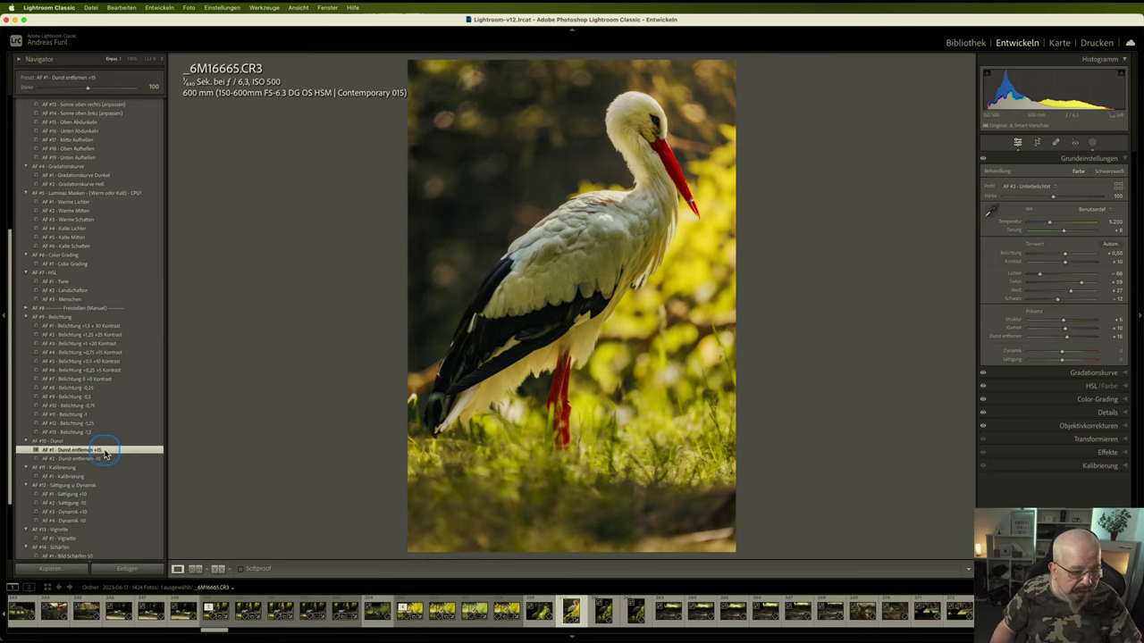
scroll(106, 456, down, 1)
click(96, 460)
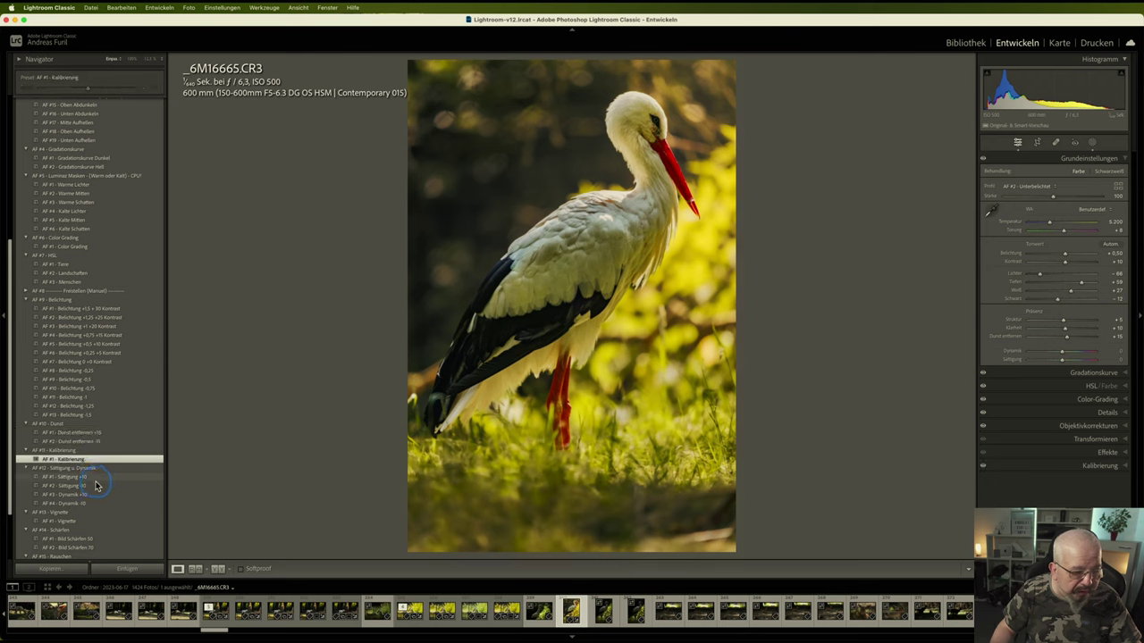
click(89, 486)
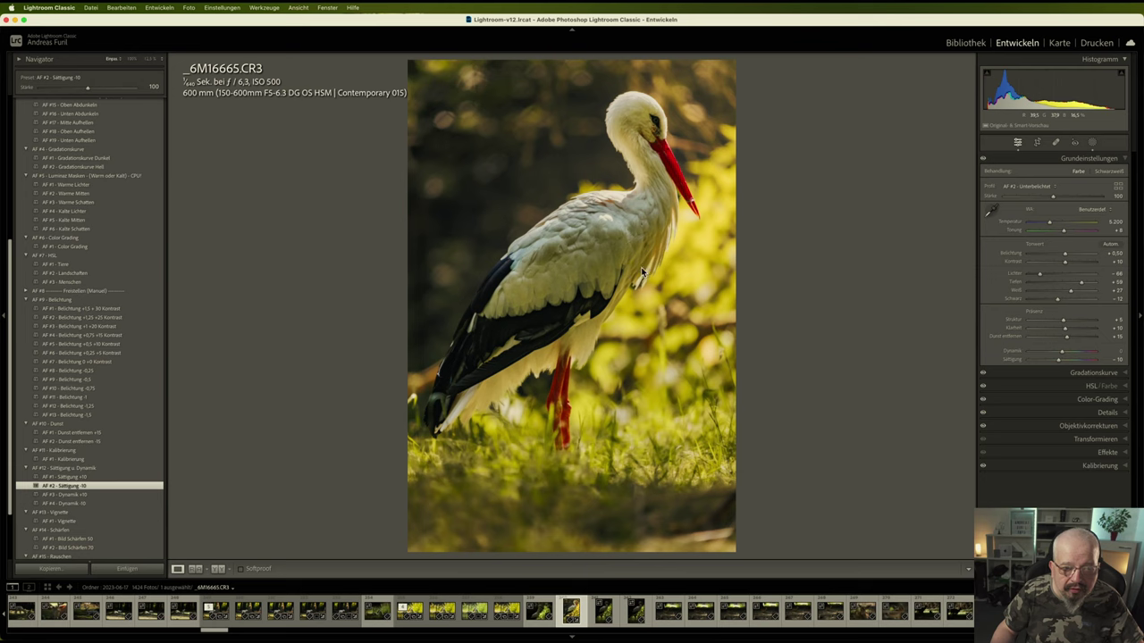
right_click(641, 272)
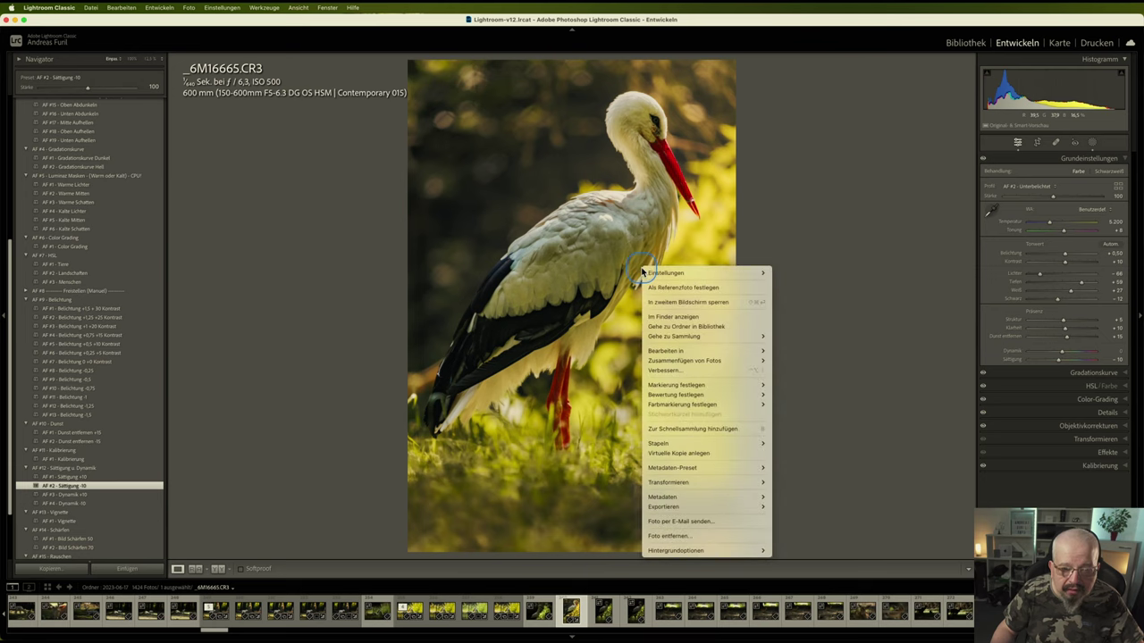
Zoom to 100% on the head and paint a new brush mask, Maske 1, over the stork's eye
click(829, 209)
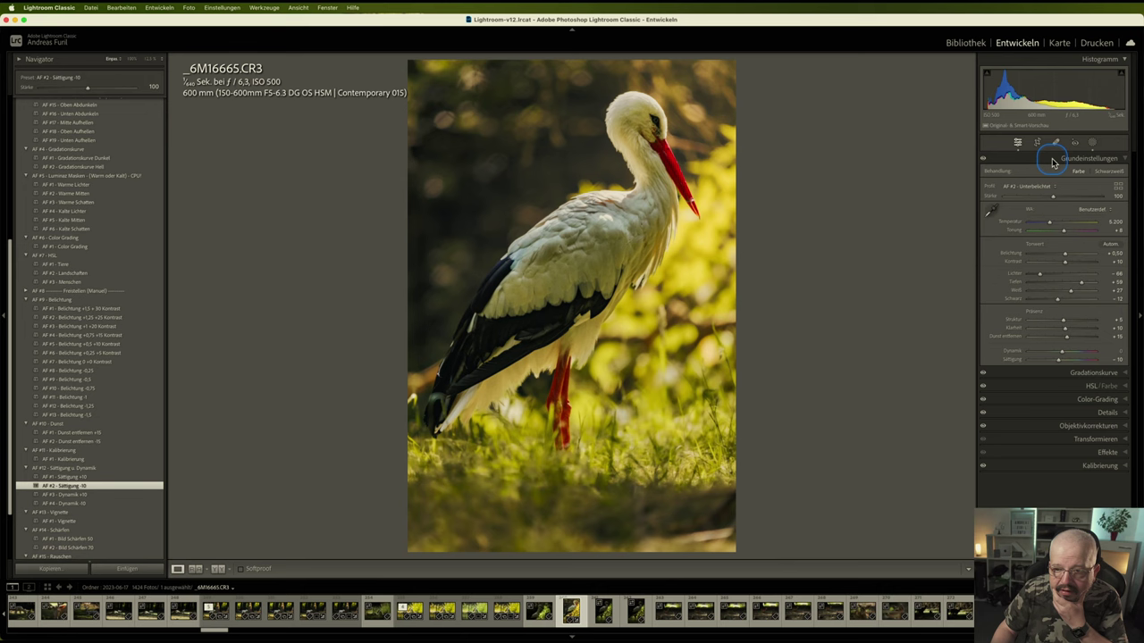
click(1091, 145)
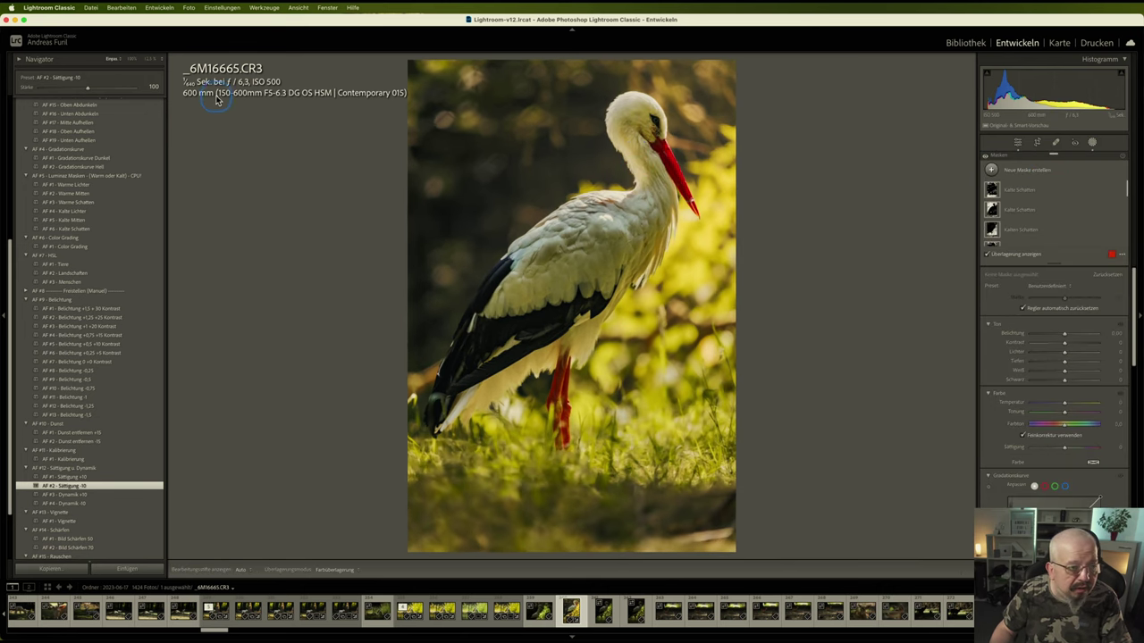
click(132, 59)
click(1046, 190)
click(991, 171)
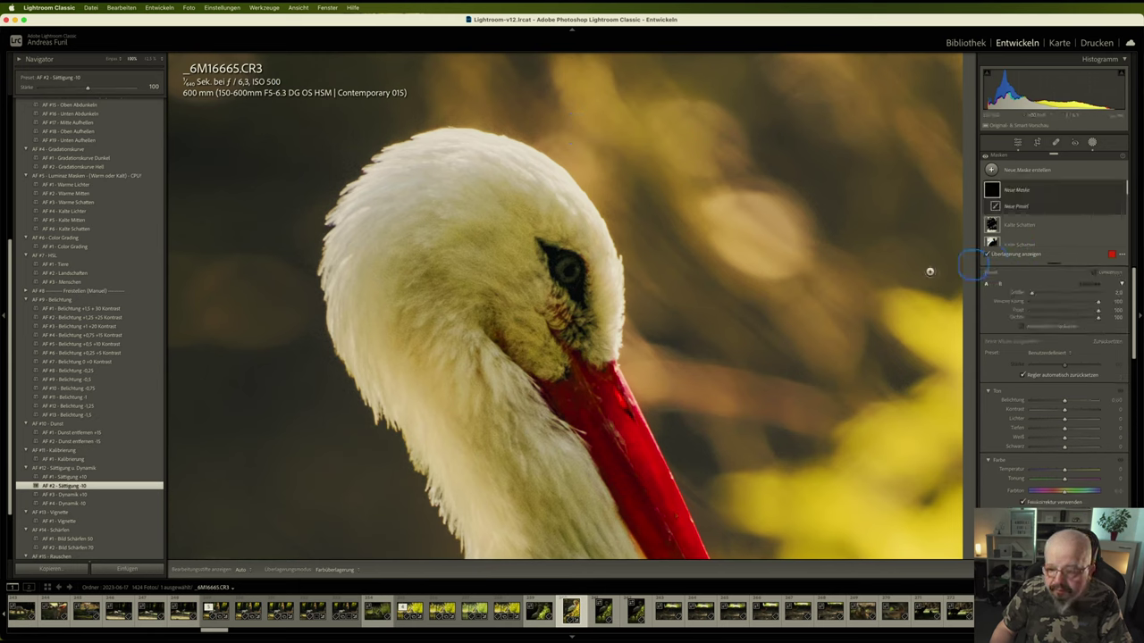
click(1081, 335)
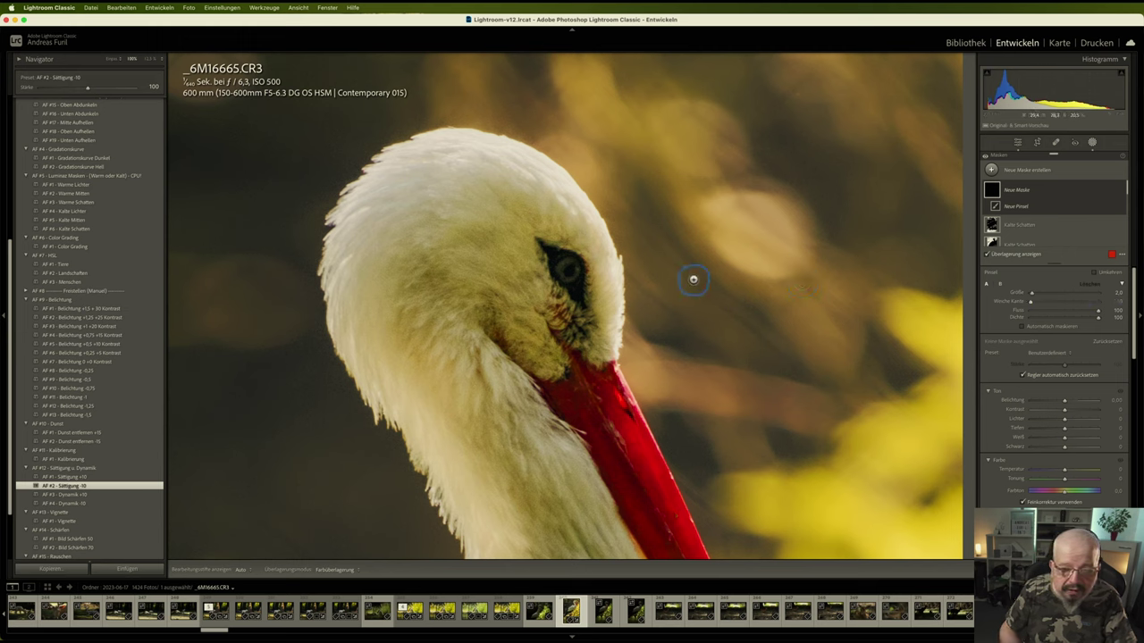
click(571, 268)
drag(570, 264, 565, 266)
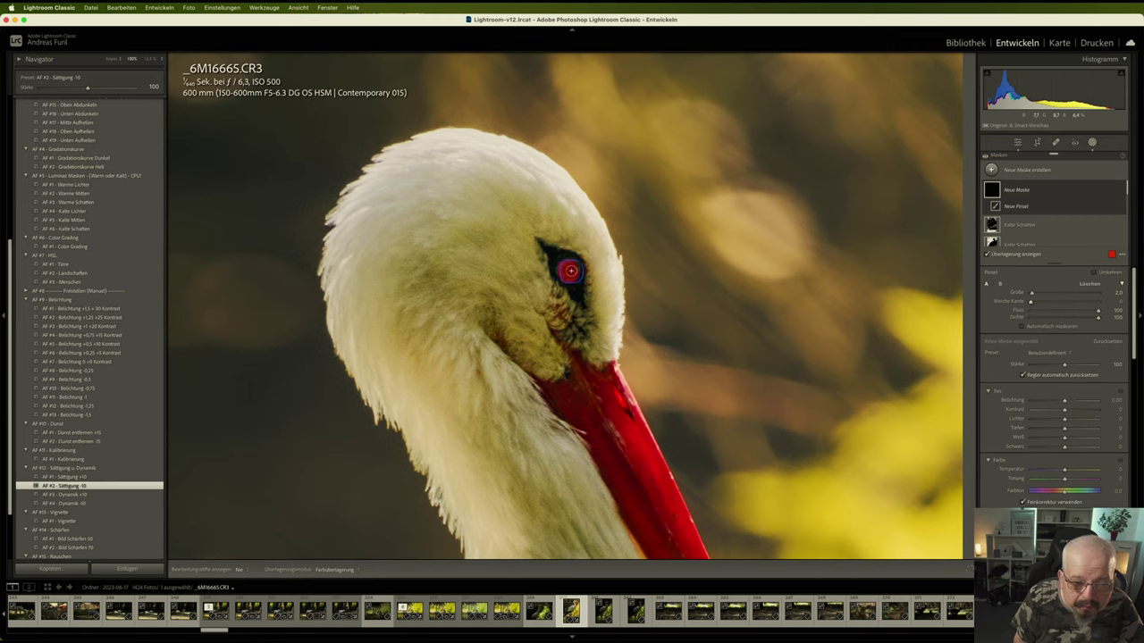
Check the mask's preset list without changing it, then leave mask editing
click(1073, 378)
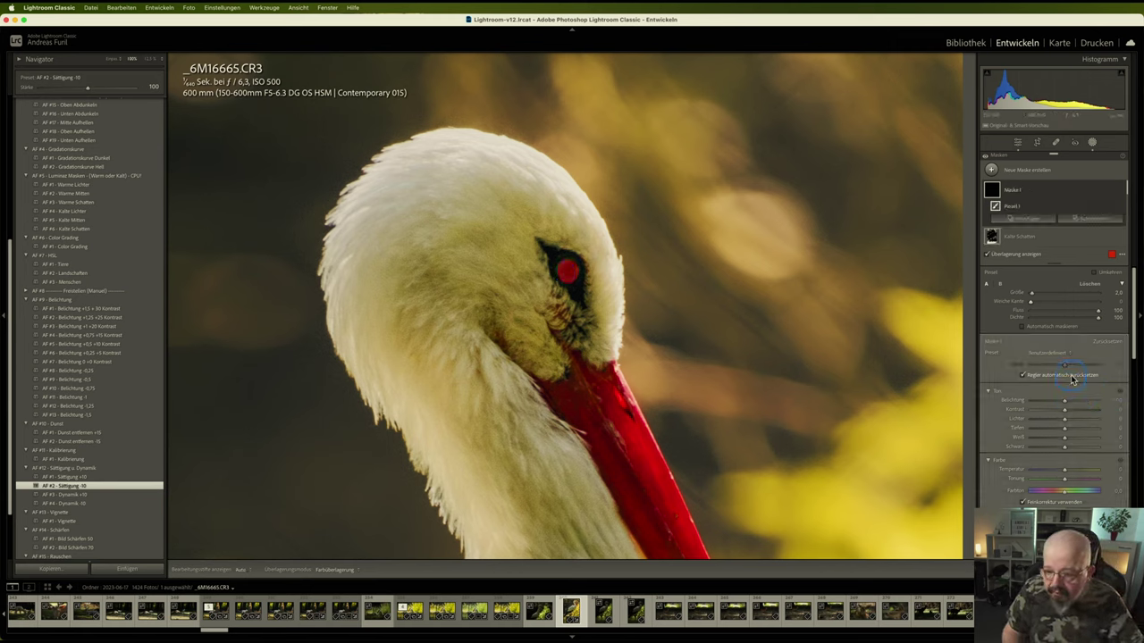
click(1063, 355)
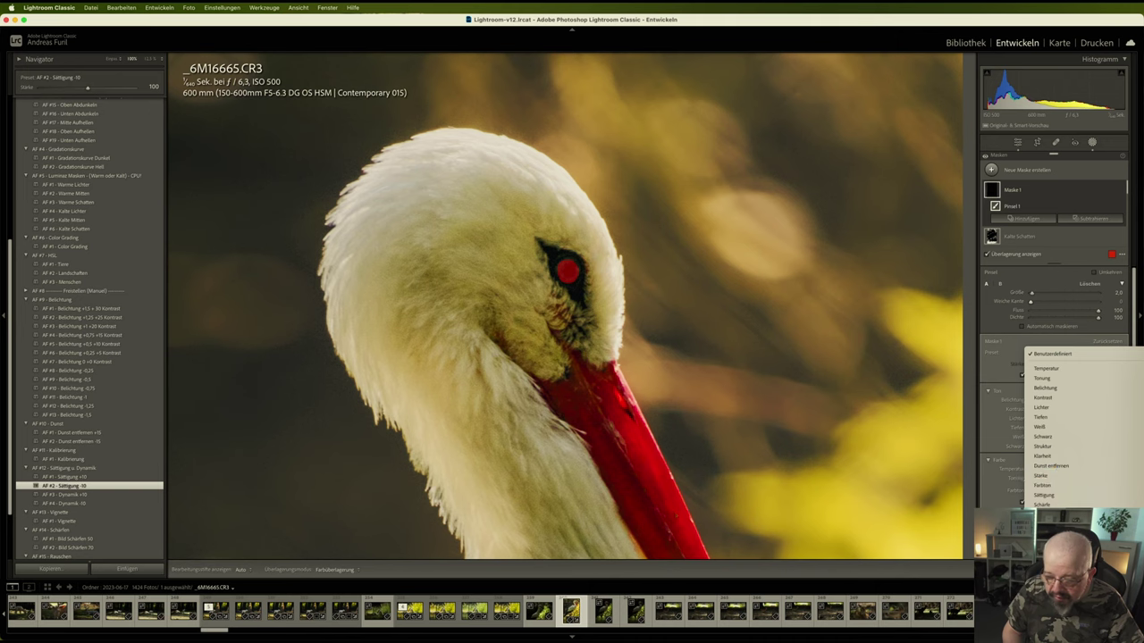
key(Escape)
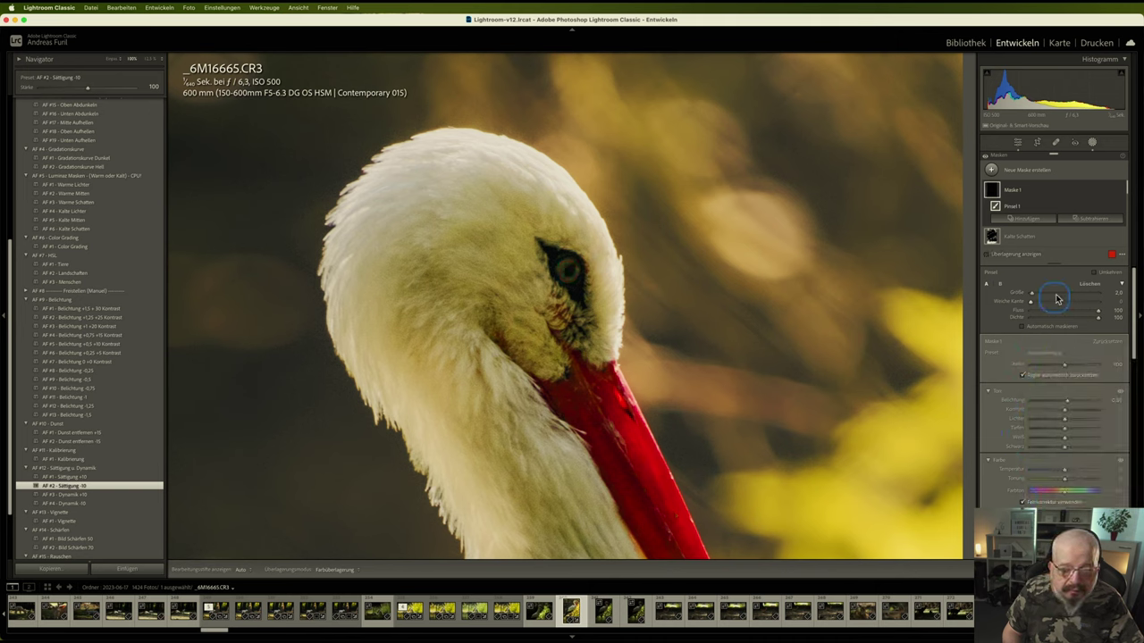
click(1098, 153)
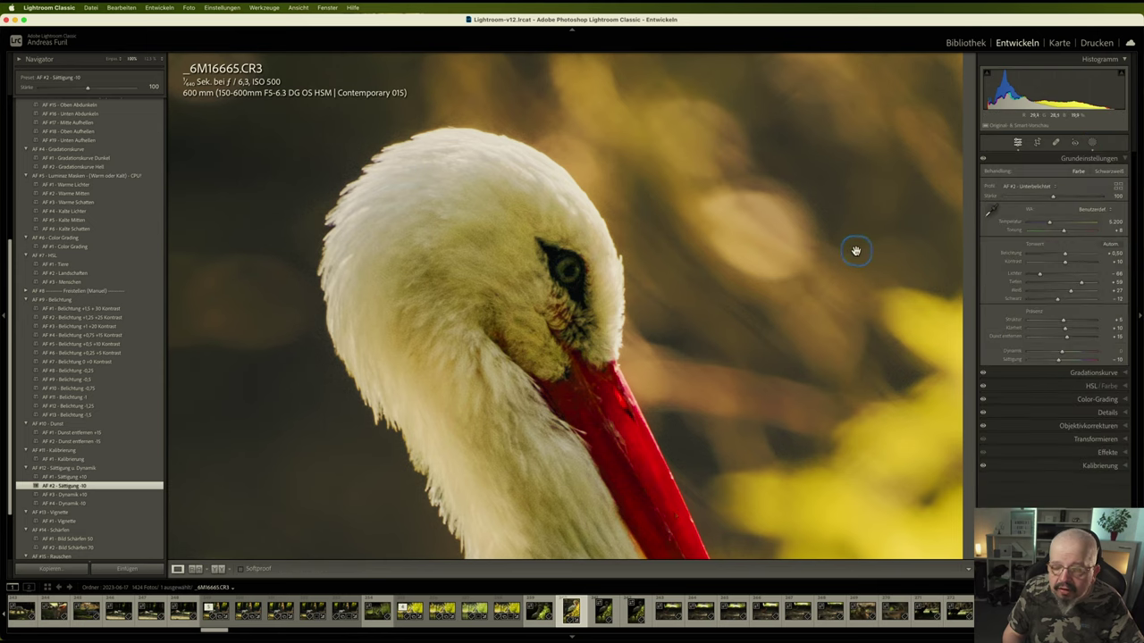
Add a radial gradient mask over the stork's back and raise its exposure to about 0.53
click(856, 266)
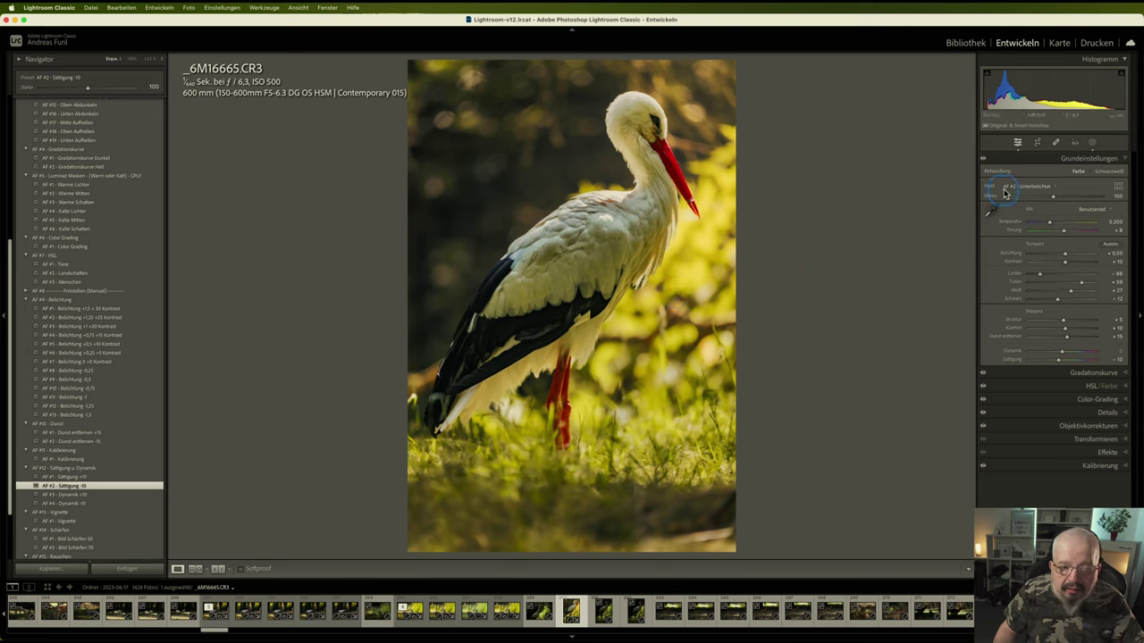
click(1093, 146)
click(992, 170)
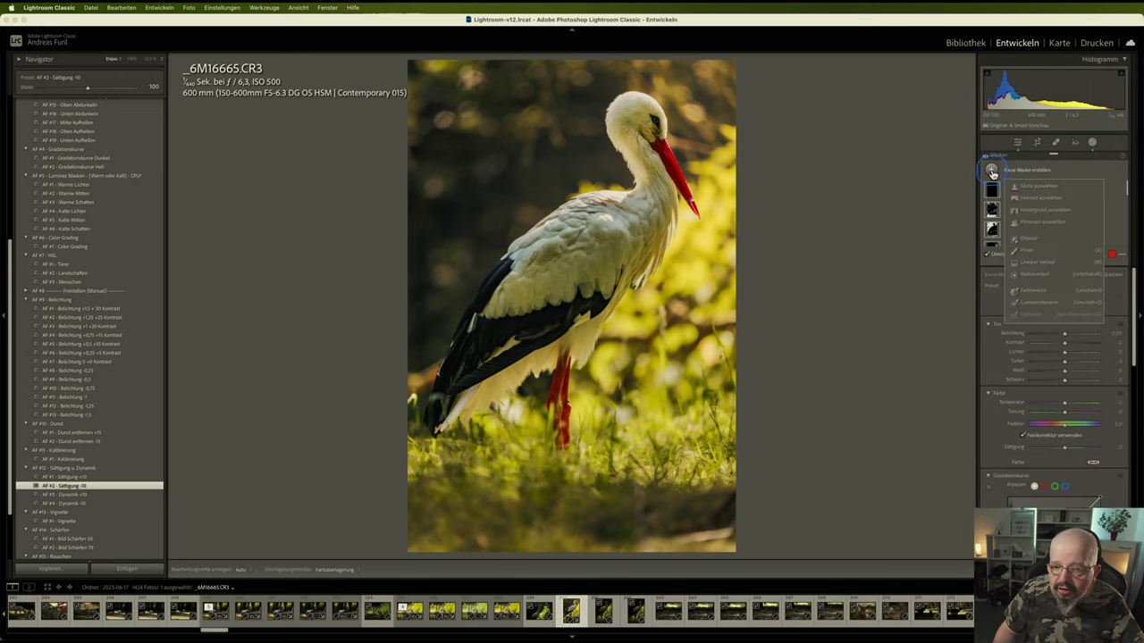
click(1022, 273)
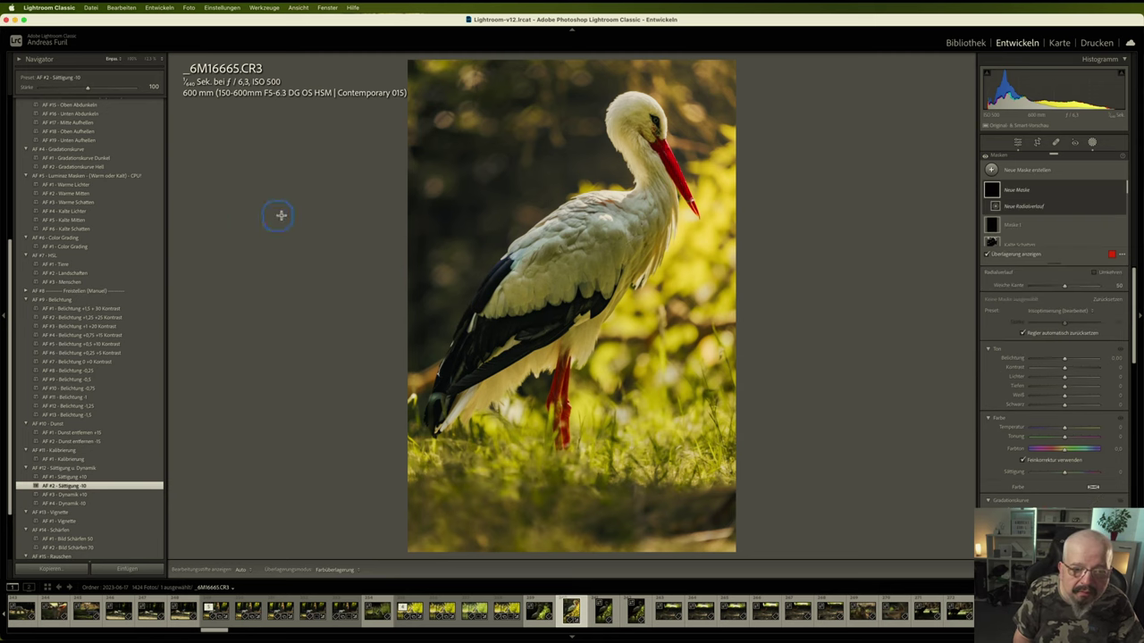
drag(582, 188, 609, 198)
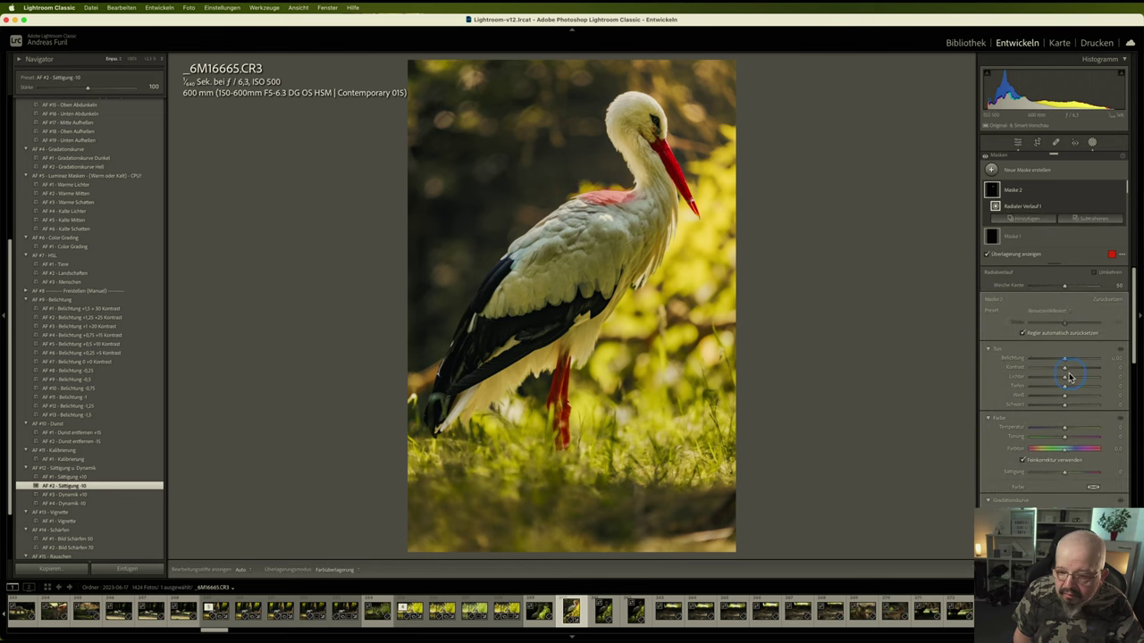
drag(1065, 364, 1065, 364)
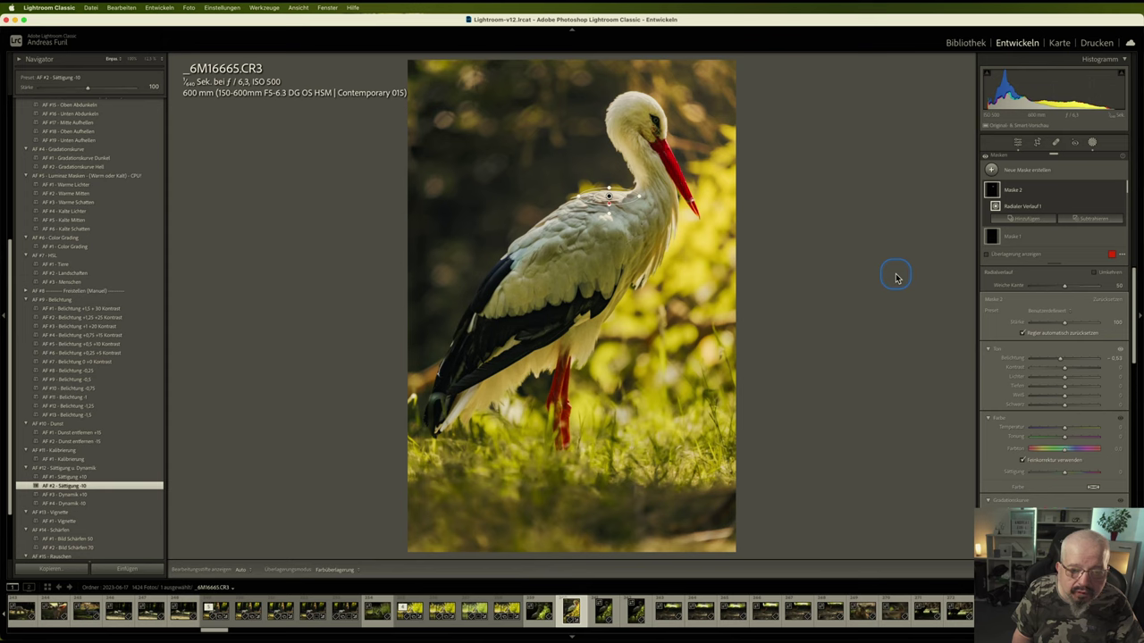
click(1094, 145)
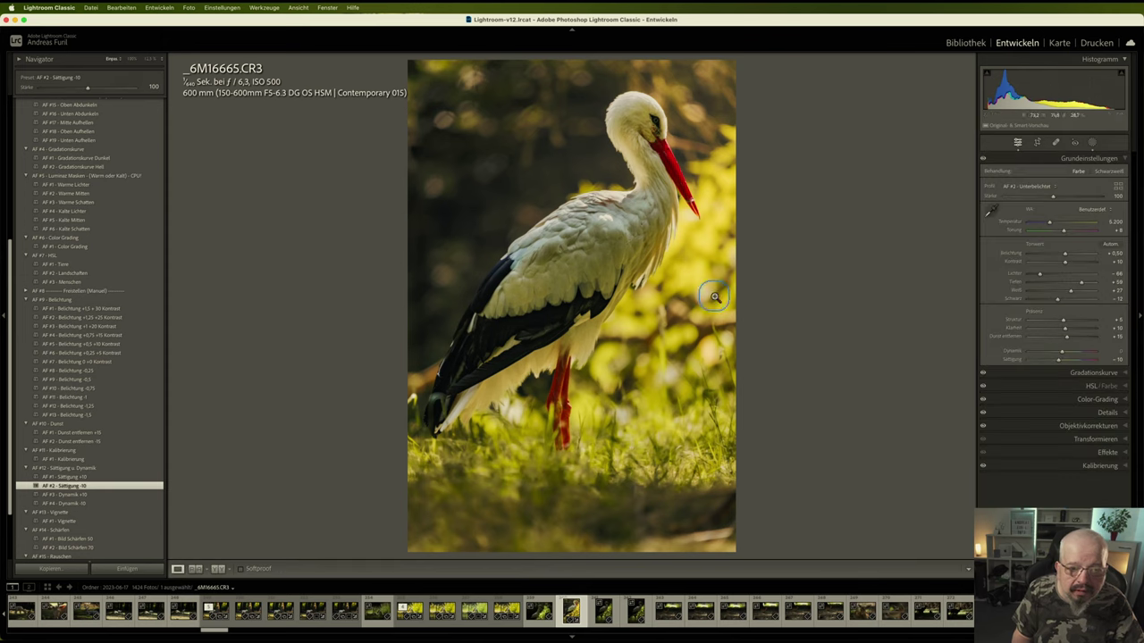
Send the photo to Photoshop (Beta), accepting the embedded ProPhoto RGB profile
right_click(689, 275)
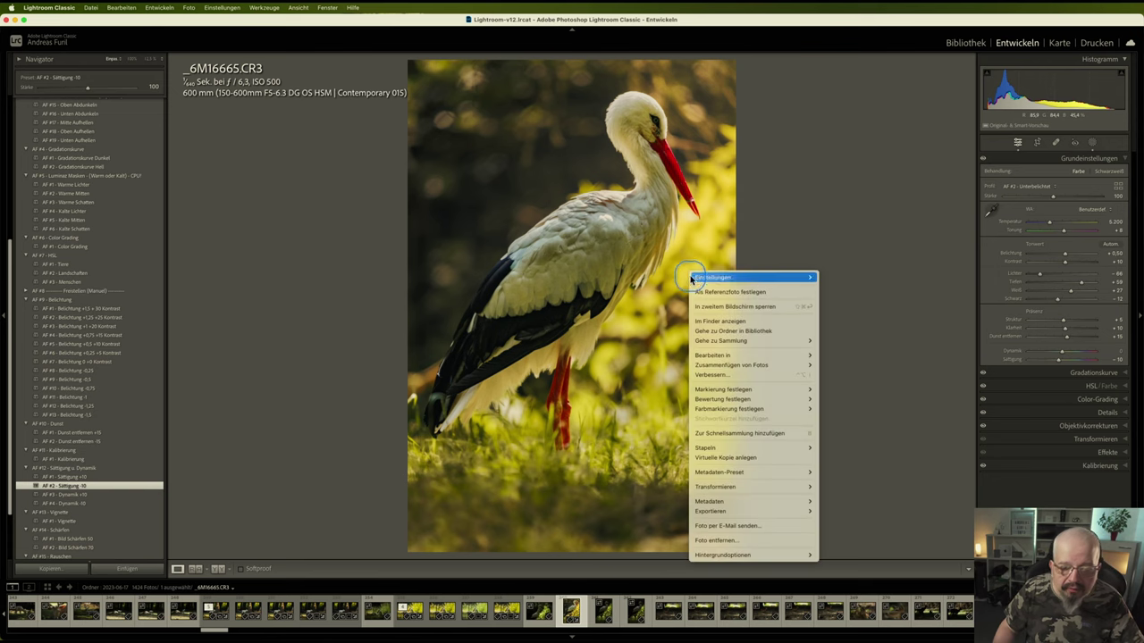
click(796, 355)
click(837, 356)
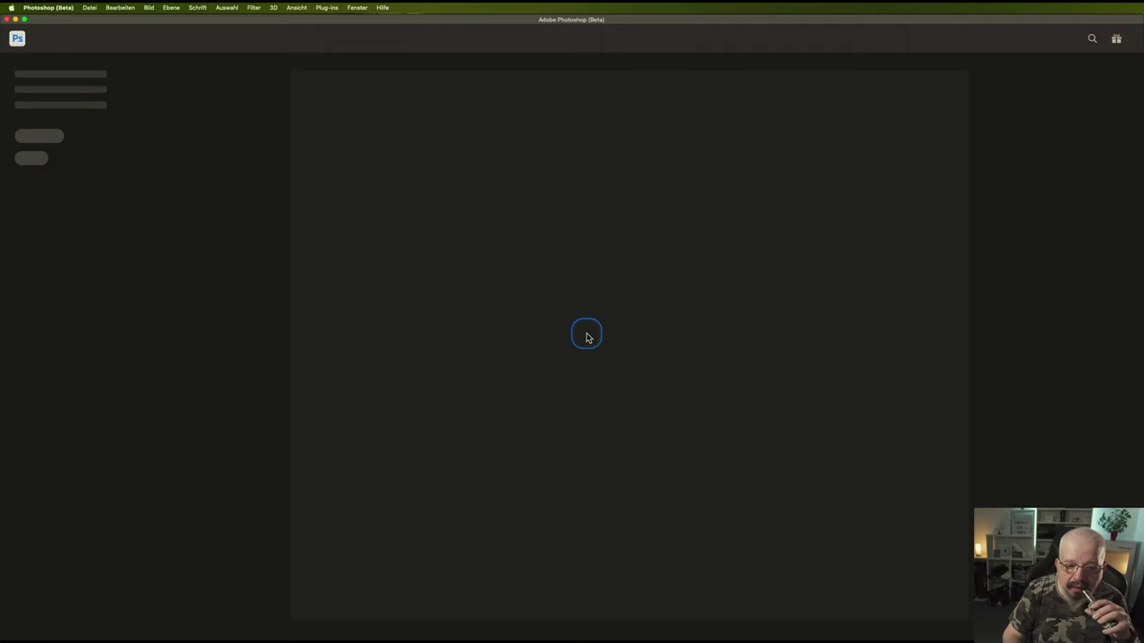
click(849, 374)
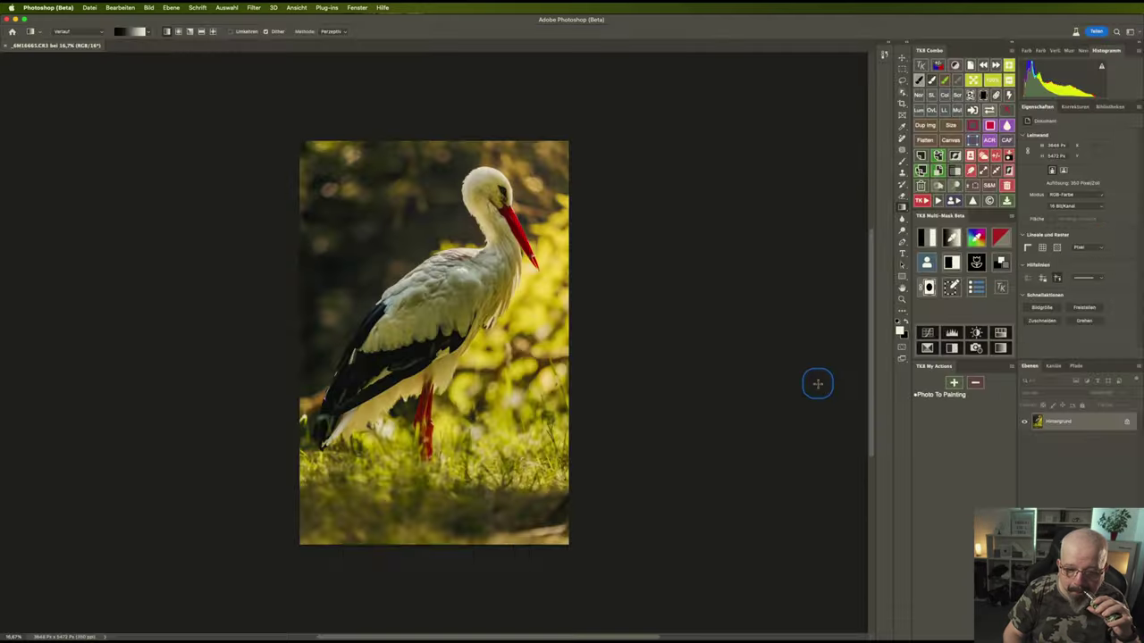
Duplicate the background layer and zoom to 100% on the stork's tail area
click(921, 171)
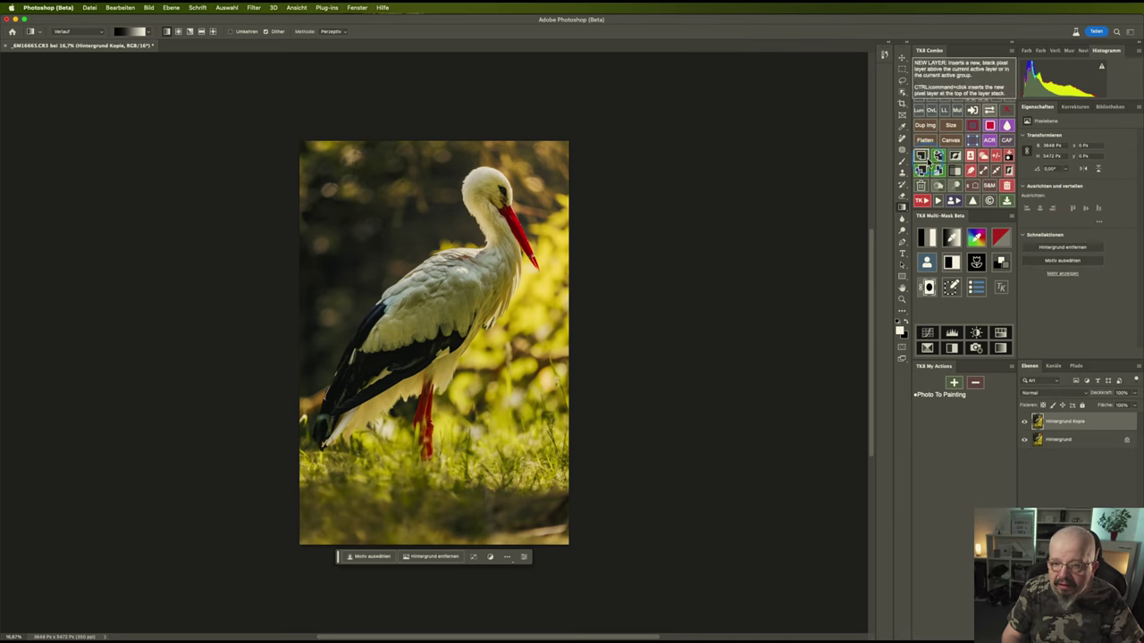
click(989, 82)
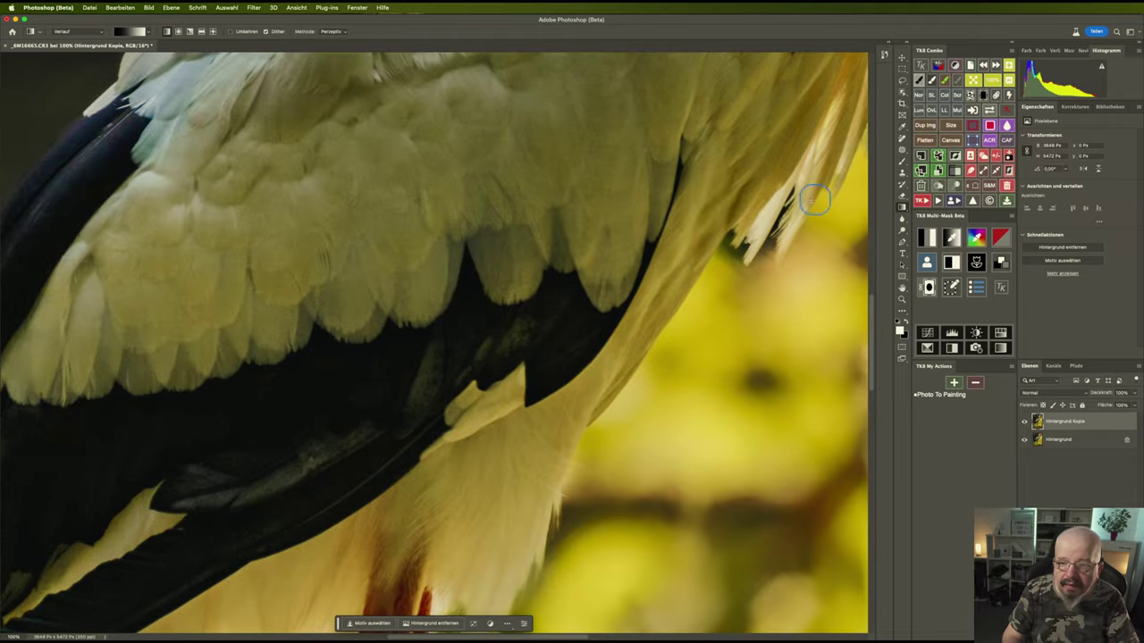
drag(633, 342, 801, 196)
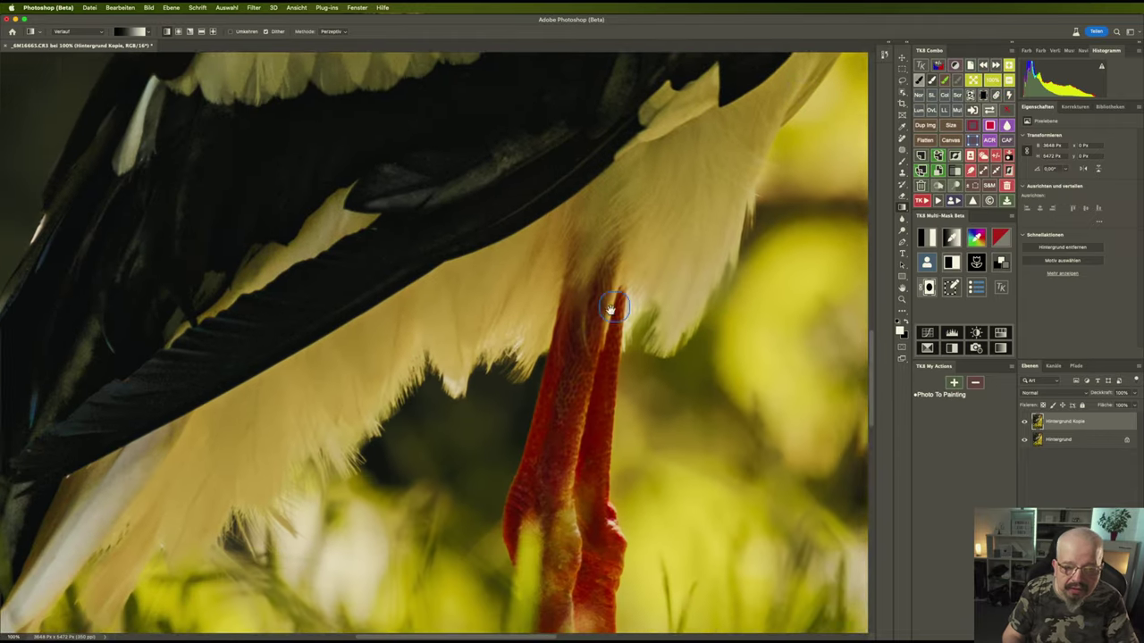
scroll(800, 195, left, 3)
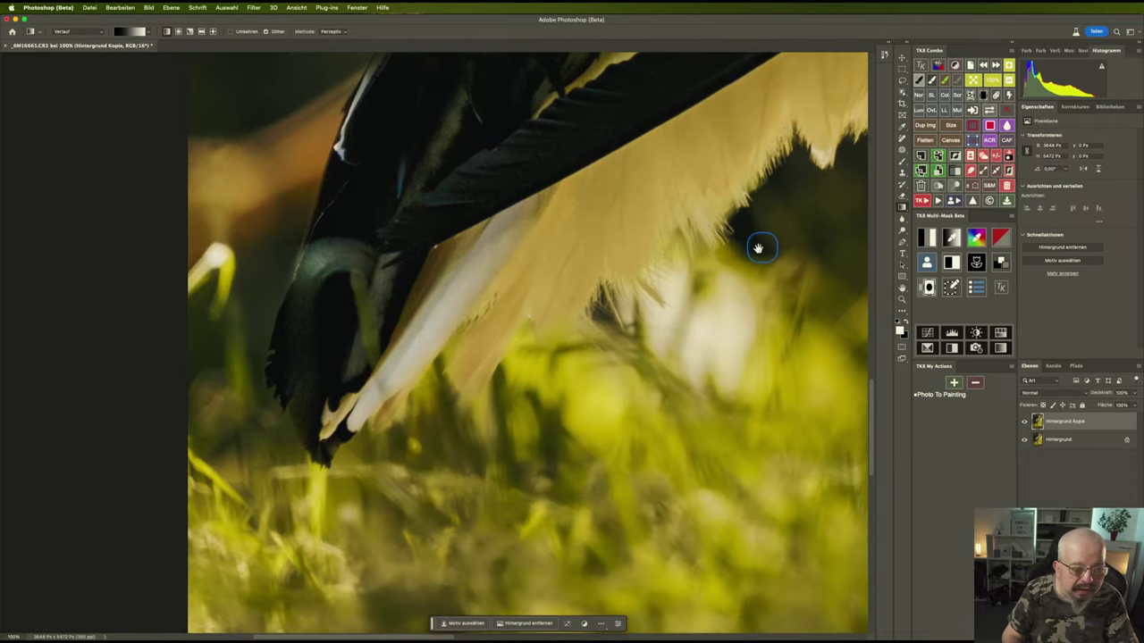
scroll(766, 276, left, 2)
scroll(787, 304, up, 3)
scroll(806, 323, up, 1)
scroll(806, 322, left, 1)
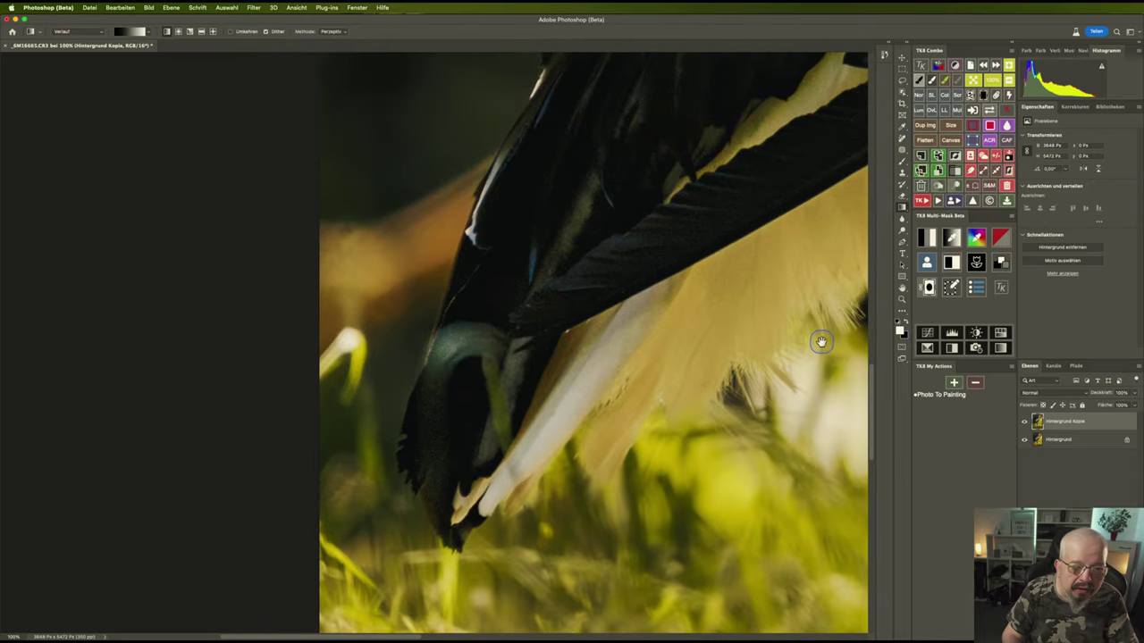
Erase the grass stalk beside the lower tail feathers with an enlarged Remove brush
click(902, 140)
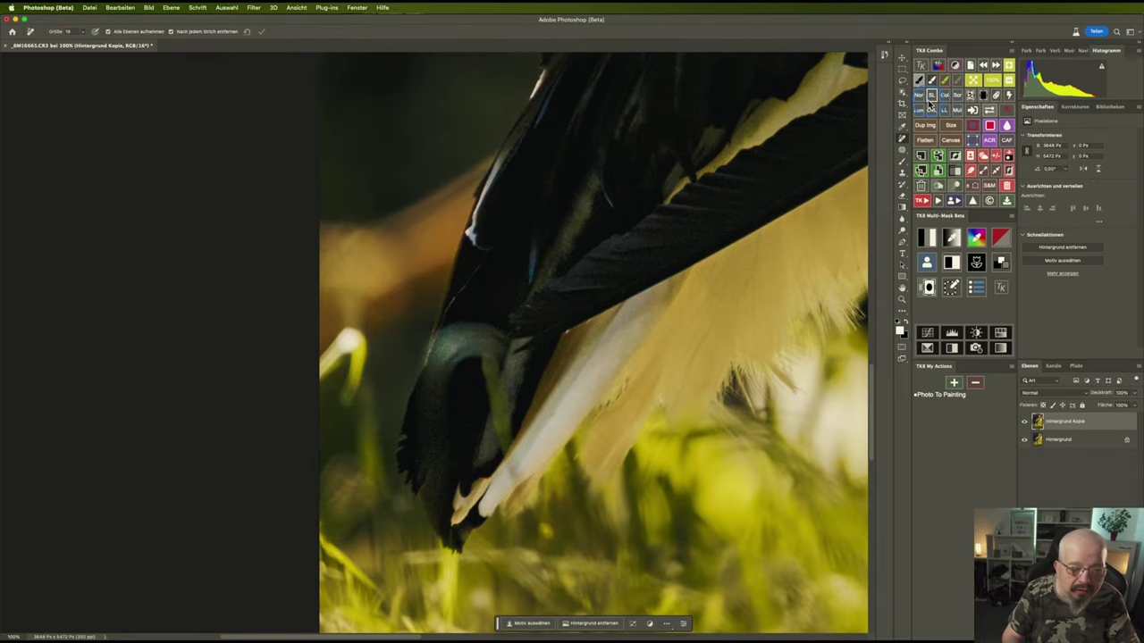
mouse_move(396, 289)
mouse_down()
mouse_move(384, 314)
mouse_move(427, 311)
mouse_up()
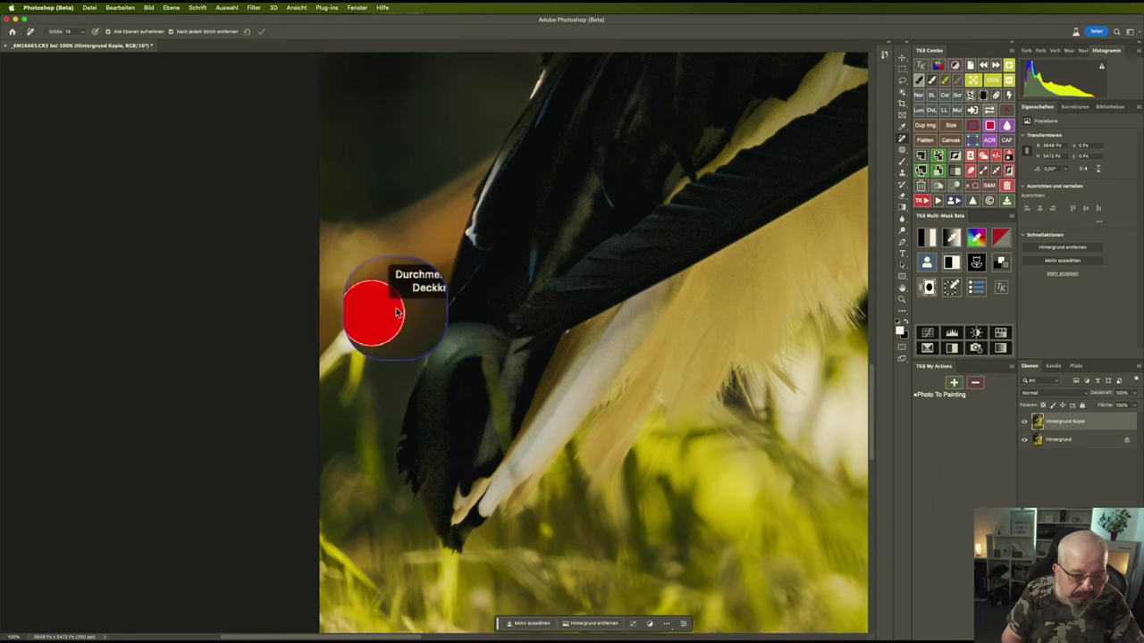
mouse_move(338, 351)
mouse_down()
mouse_move(358, 360)
mouse_move(346, 404)
mouse_up()
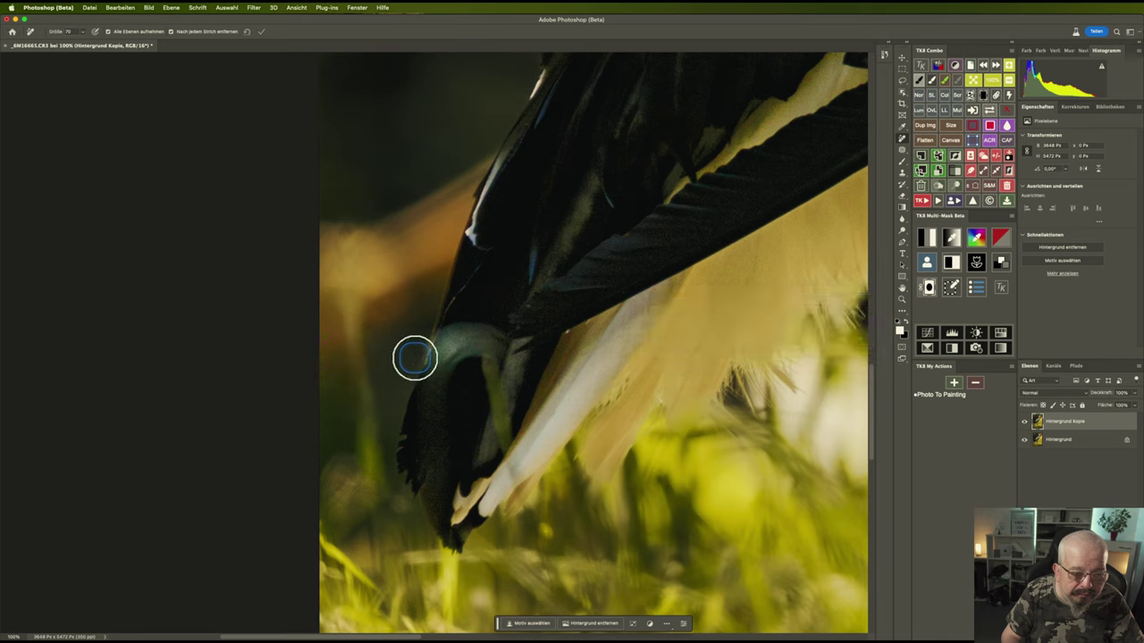
mouse_move(477, 155)
mouse_down()
mouse_move(440, 261)
mouse_move(379, 296)
mouse_move(342, 300)
mouse_move(322, 265)
mouse_move(327, 224)
mouse_move(444, 196)
mouse_move(427, 229)
mouse_move(345, 250)
mouse_move(353, 279)
mouse_move(414, 247)
mouse_move(347, 288)
mouse_move(372, 485)
mouse_up()
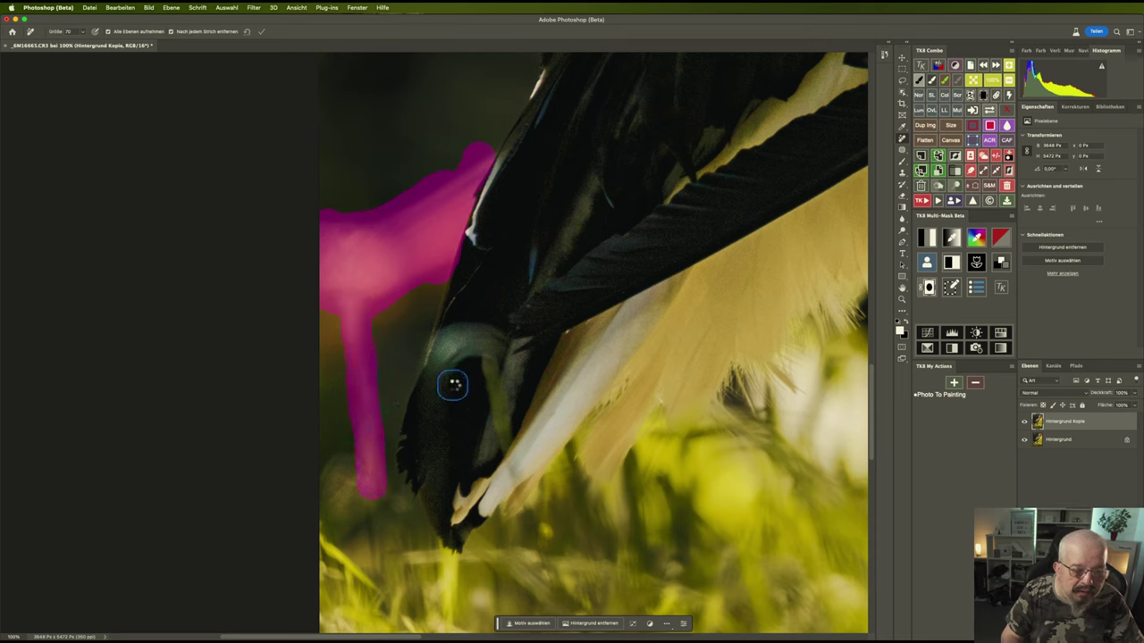
key(Return)
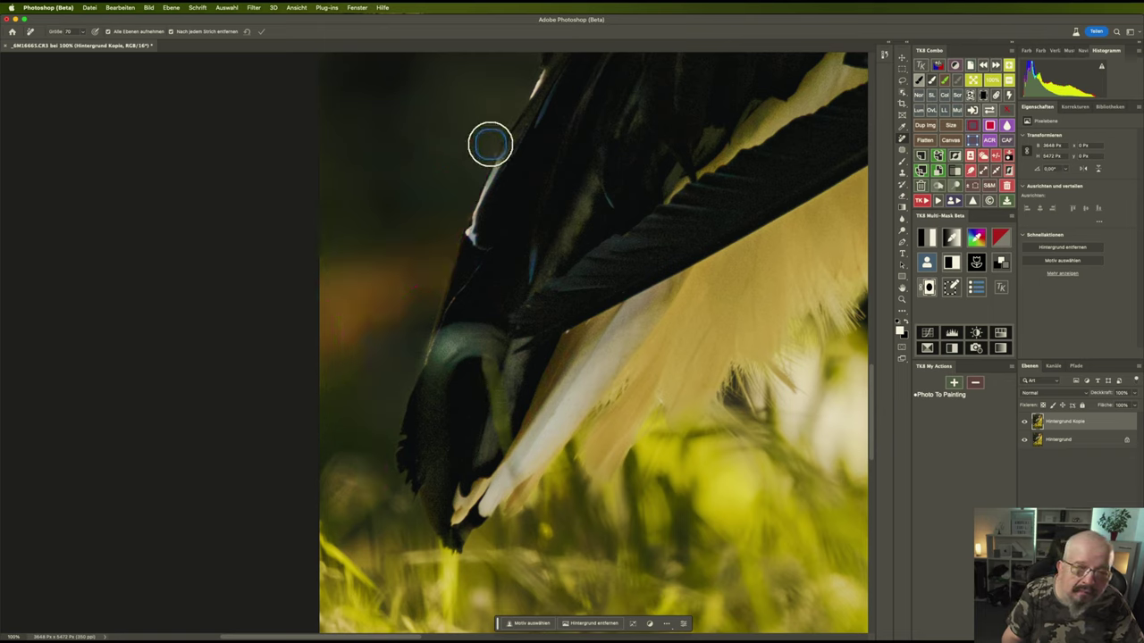
Remove a small spot on the wing edge, then pan over to the neck and beak
click(485, 148)
key(Return)
drag(723, 245, 399, 242)
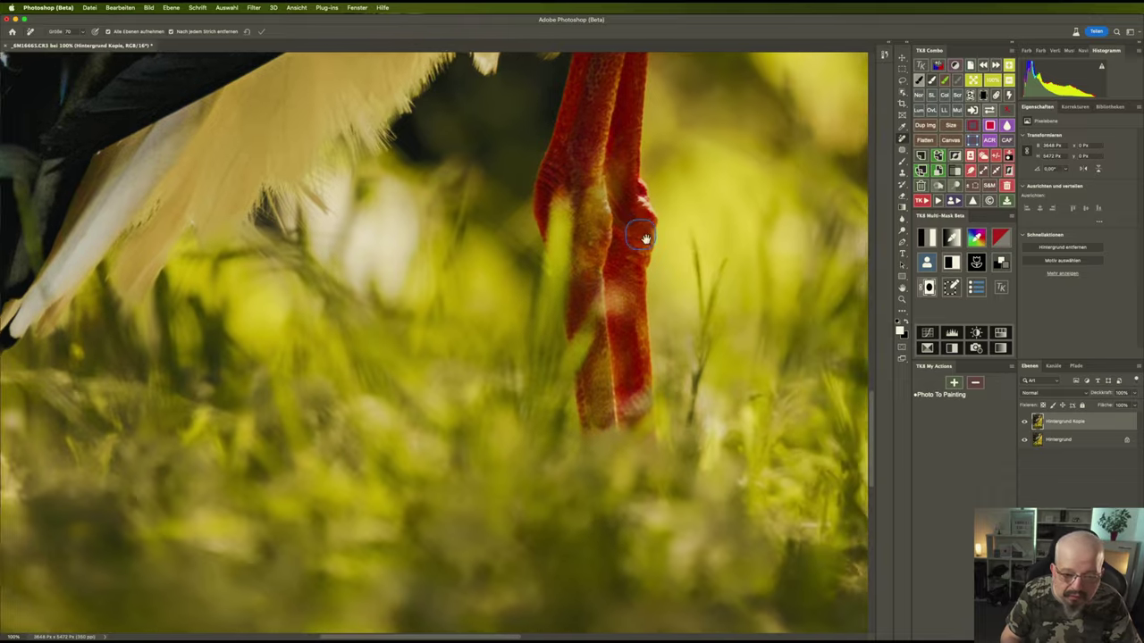
mouse_move(646, 238)
mouse_down()
mouse_move(365, 258)
mouse_move(312, 338)
mouse_move(289, 414)
mouse_move(383, 340)
mouse_move(452, 336)
mouse_move(461, 464)
mouse_up()
mouse_move(545, 238)
mouse_down()
mouse_move(539, 307)
mouse_move(527, 311)
mouse_move(587, 302)
mouse_up()
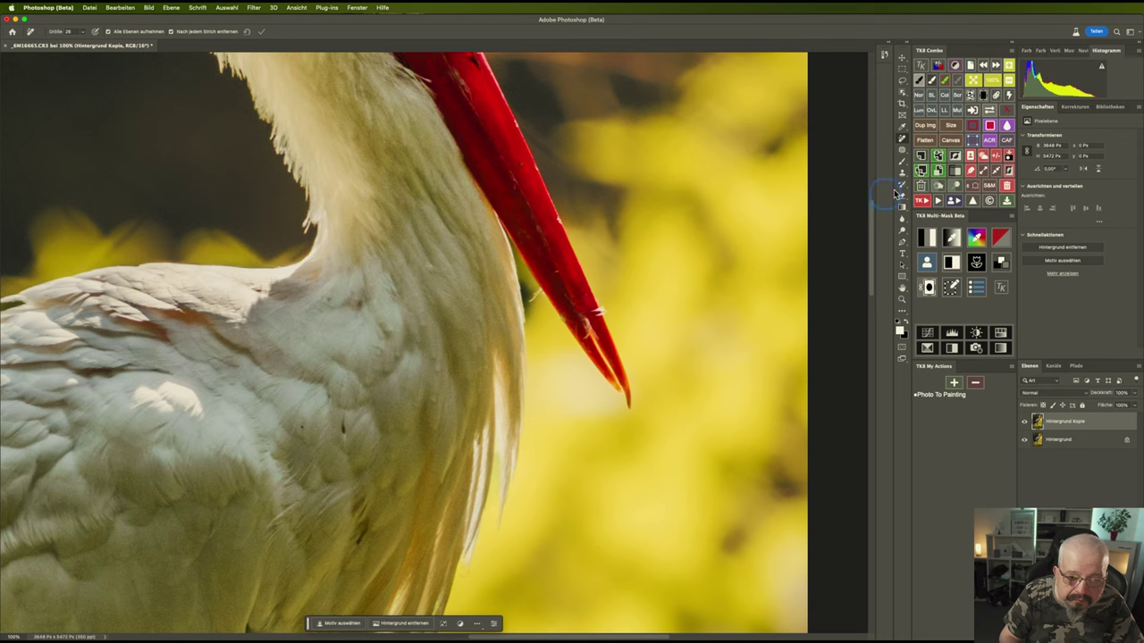
Zoom to 200% on the beak and remove stray white fibres and marks along its edge
key(ctrl+plus)
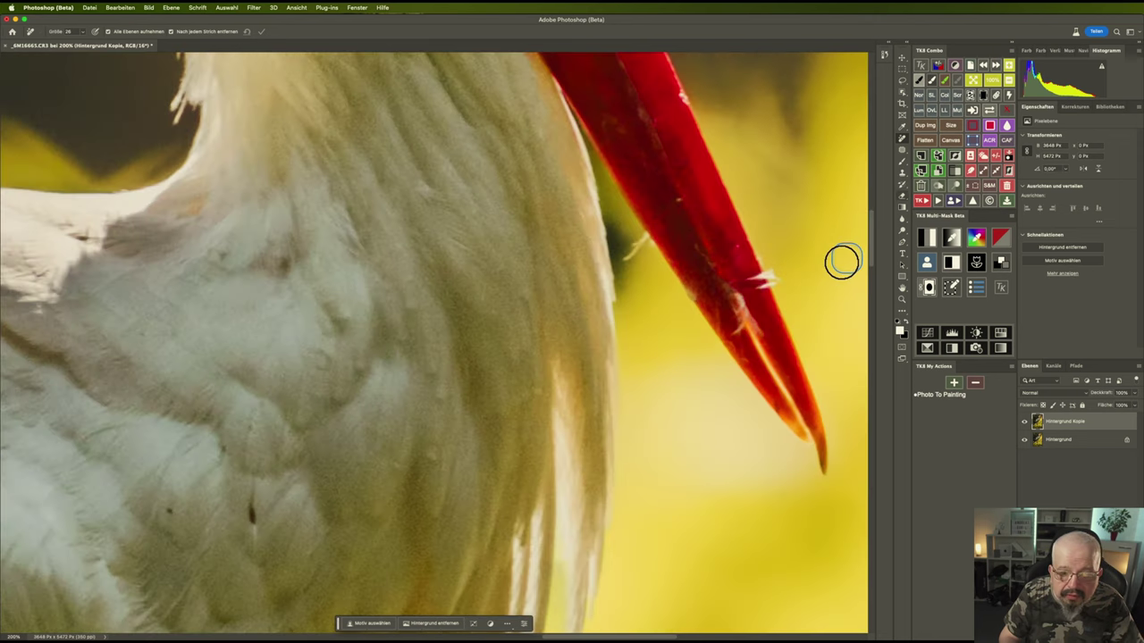
scroll(841, 261, right, 3)
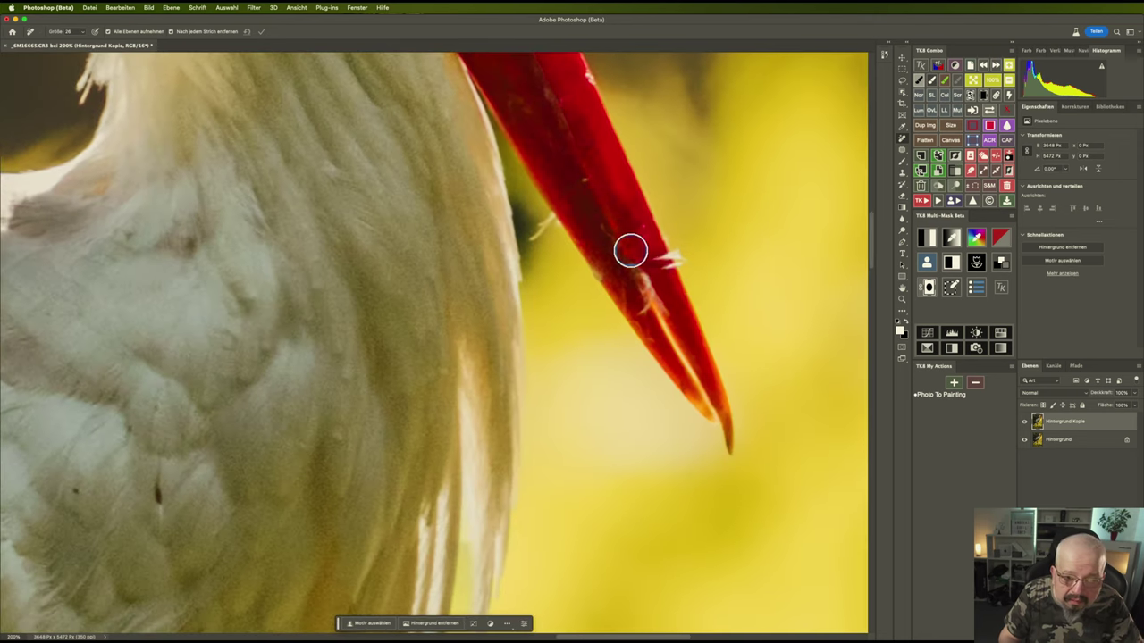
drag(647, 265, 667, 304)
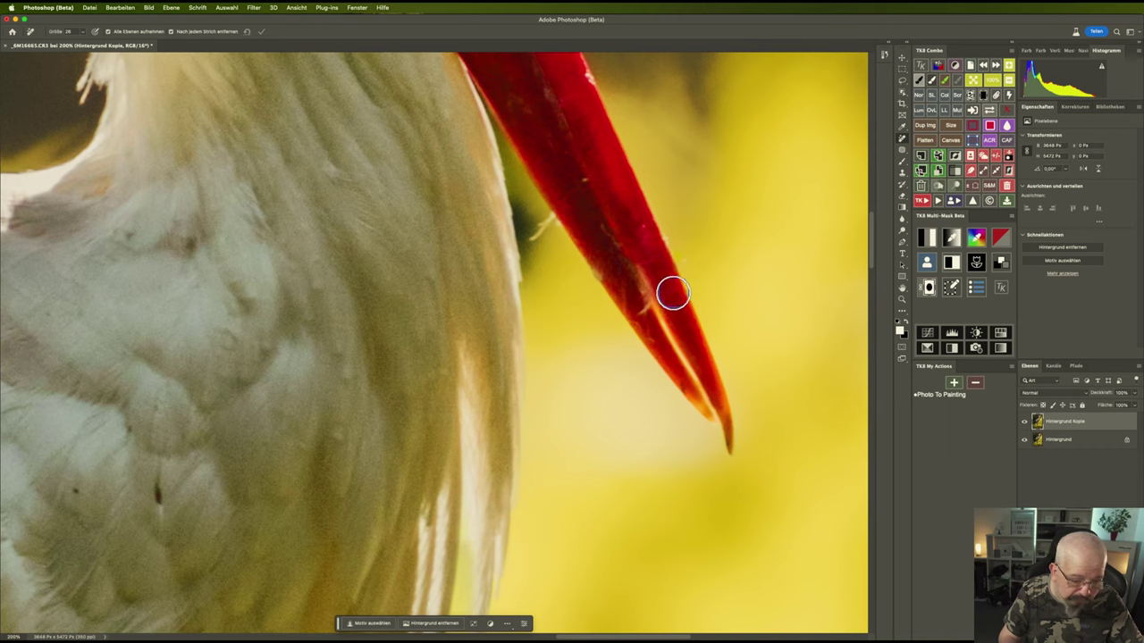
click(643, 308)
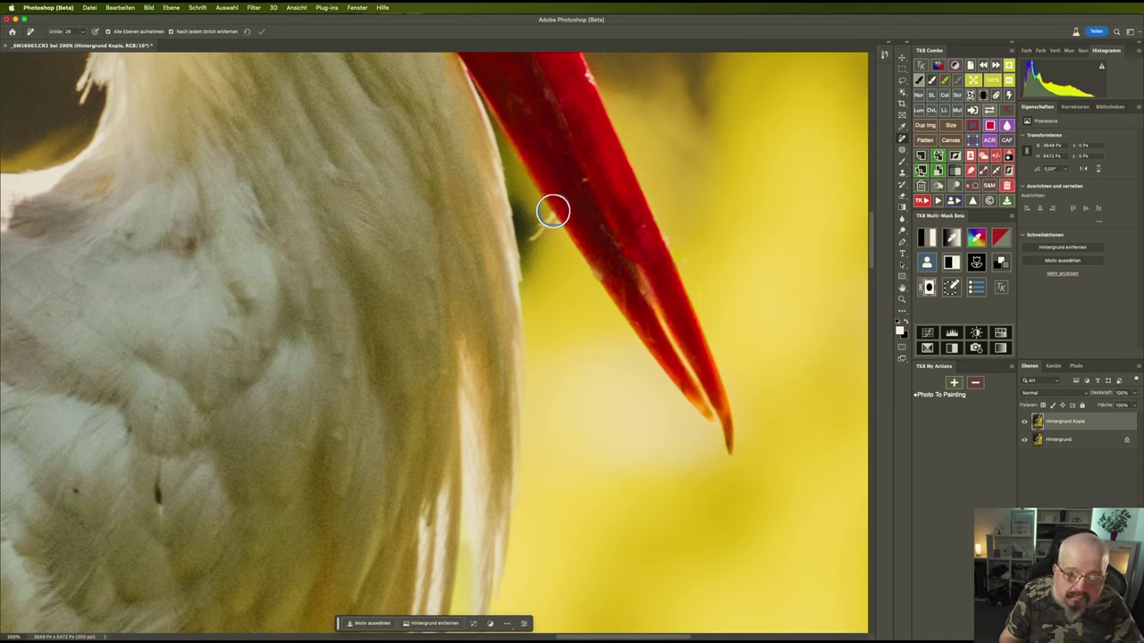
drag(549, 223, 533, 234)
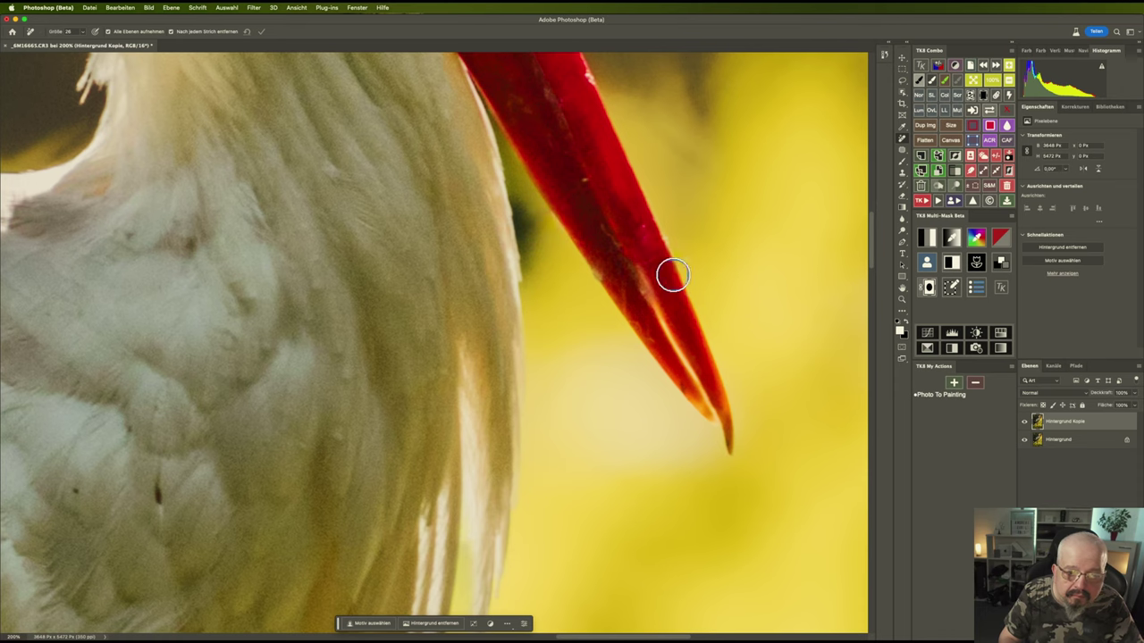
scroll(632, 231, up, 3)
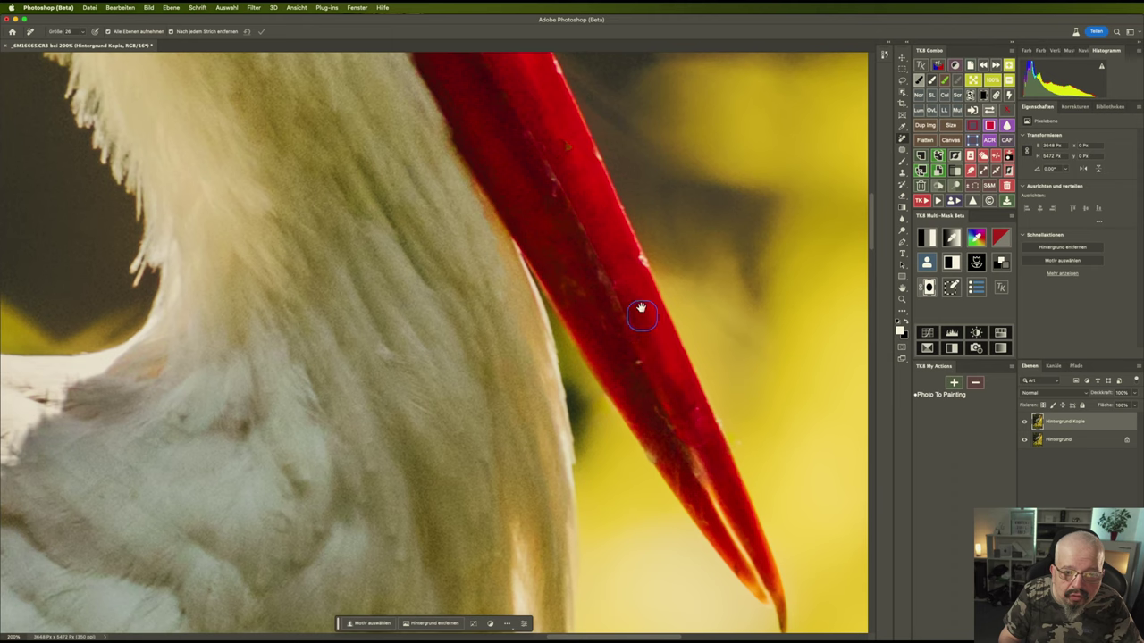
drag(637, 264, 642, 279)
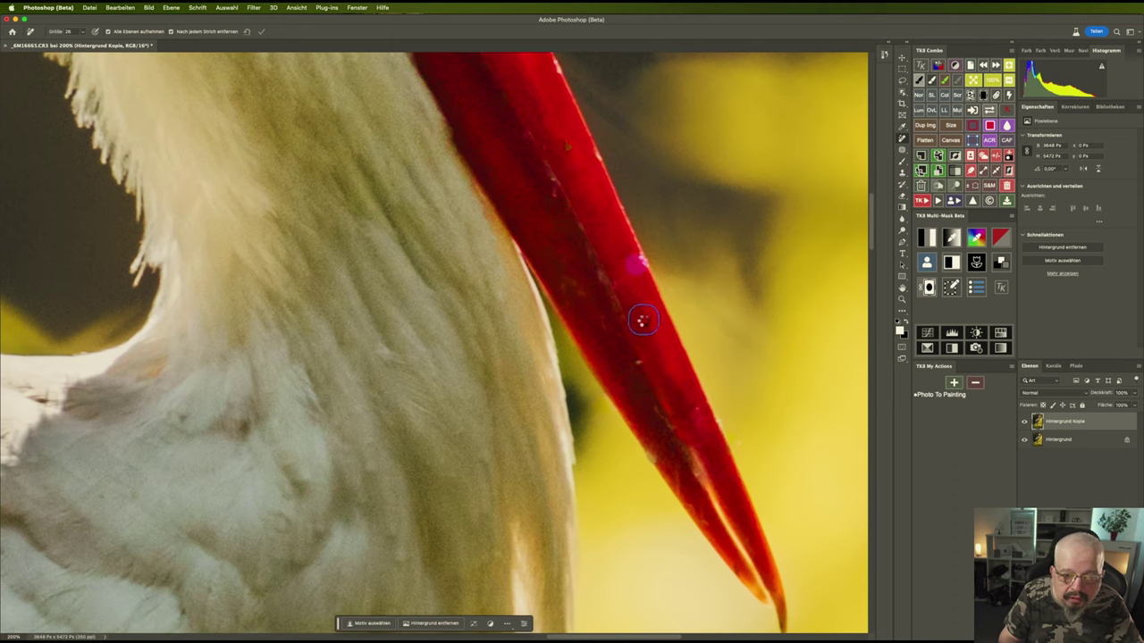
click(636, 265)
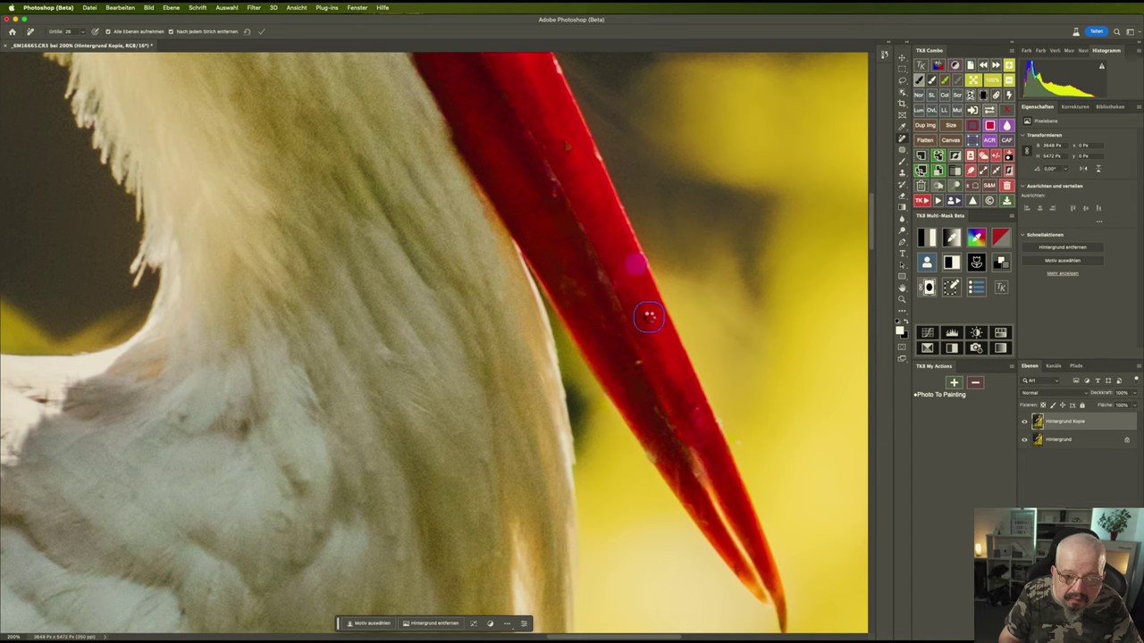
drag(640, 314, 640, 308)
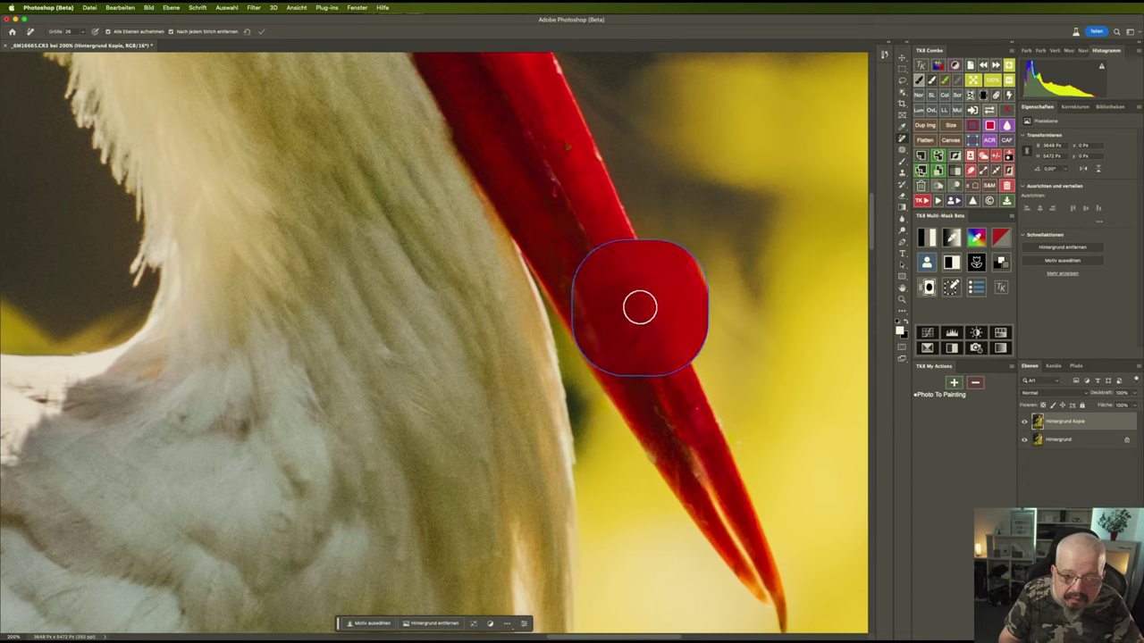
With a smaller brush, remove the remaining spots and blemishes down the beak
key(bracketleft)
key(bracketleft)
key(bracketleft)
click(718, 420)
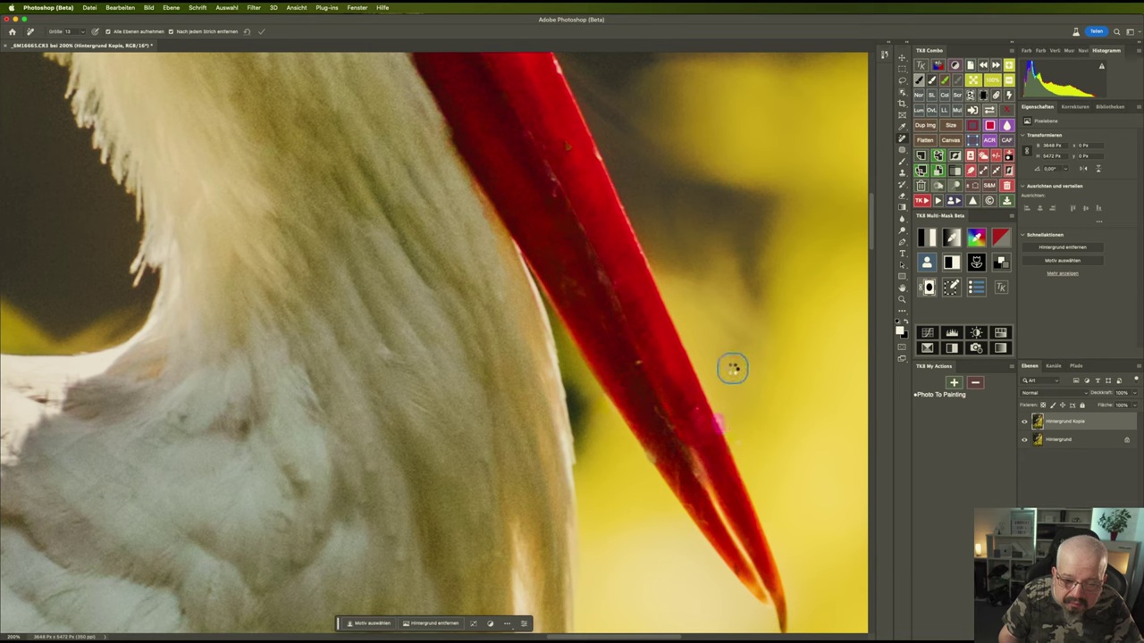
click(650, 453)
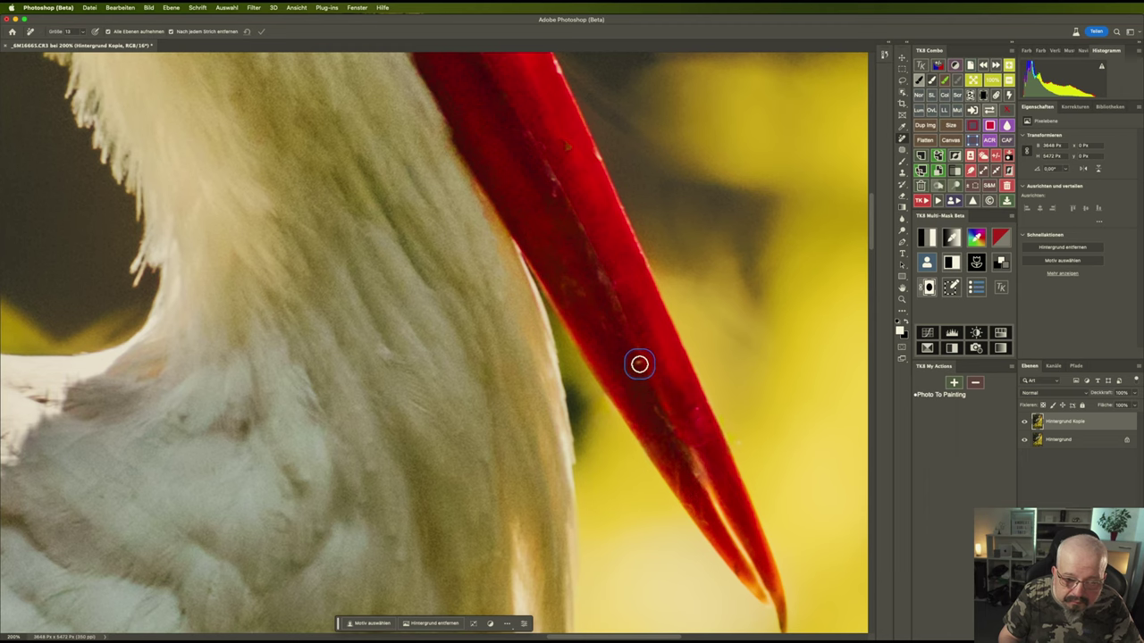
scroll(605, 307, up, 5)
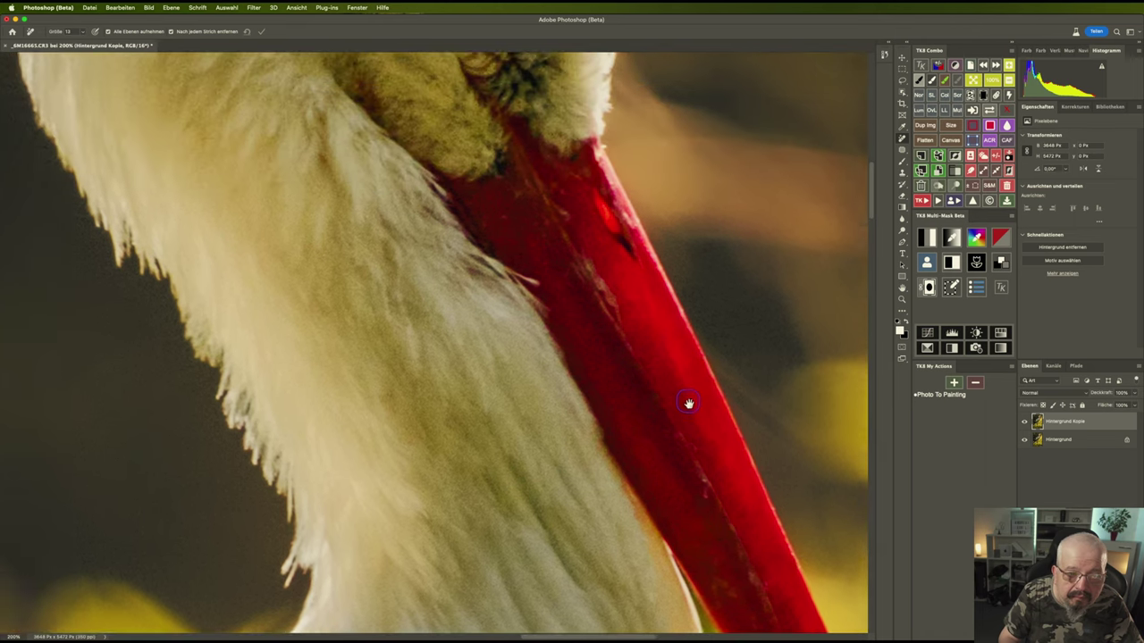
drag(605, 254, 694, 376)
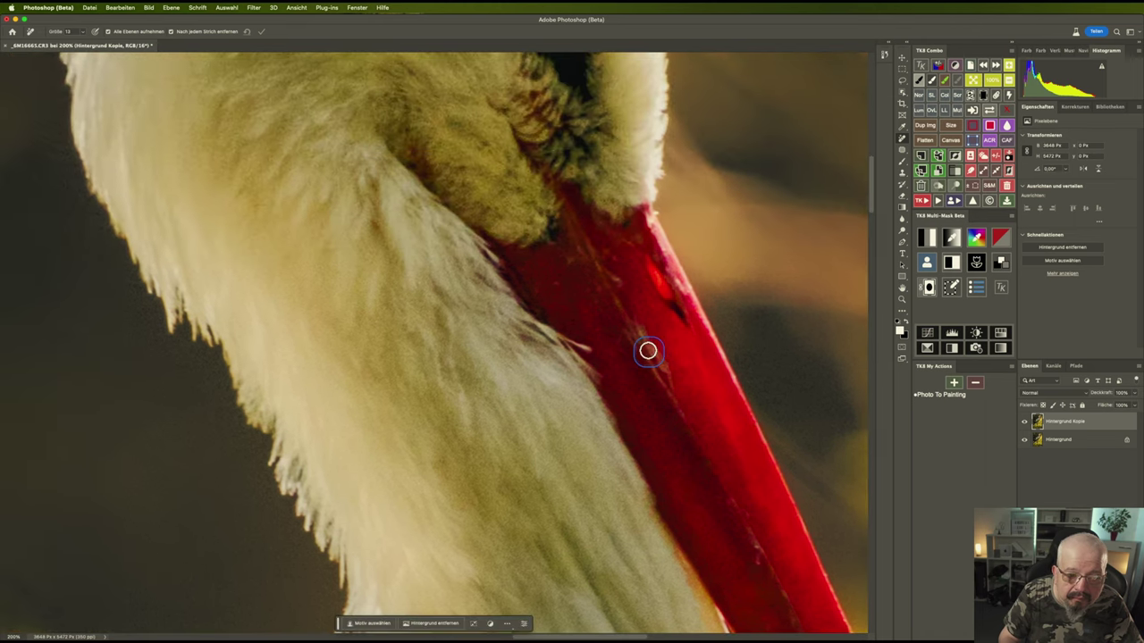
drag(639, 328, 649, 349)
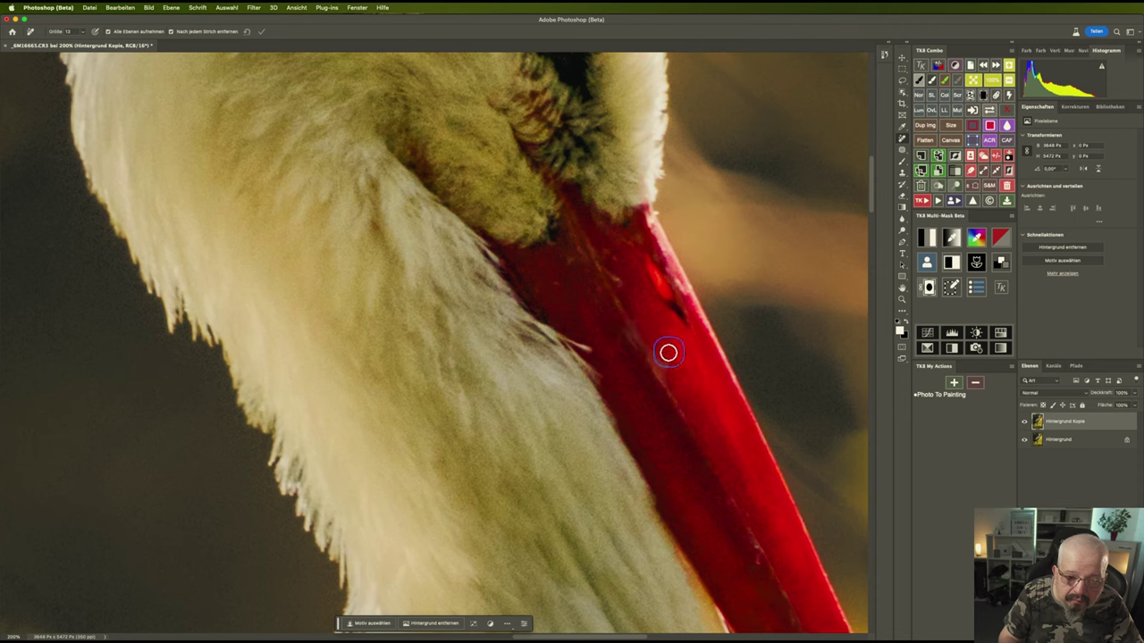
drag(655, 355, 663, 372)
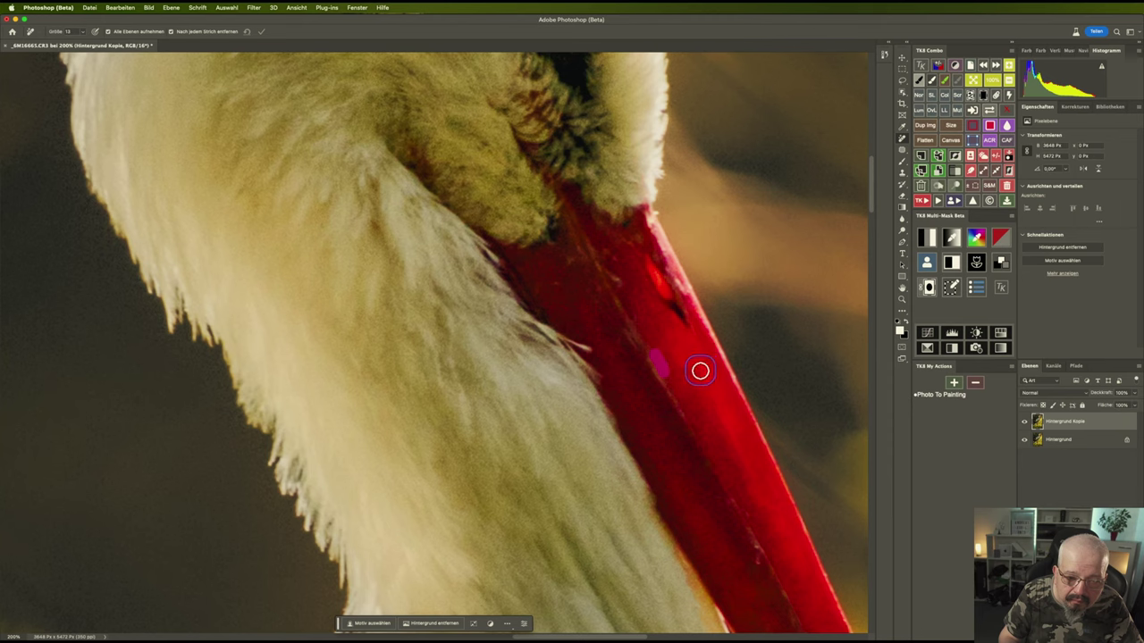
click(615, 277)
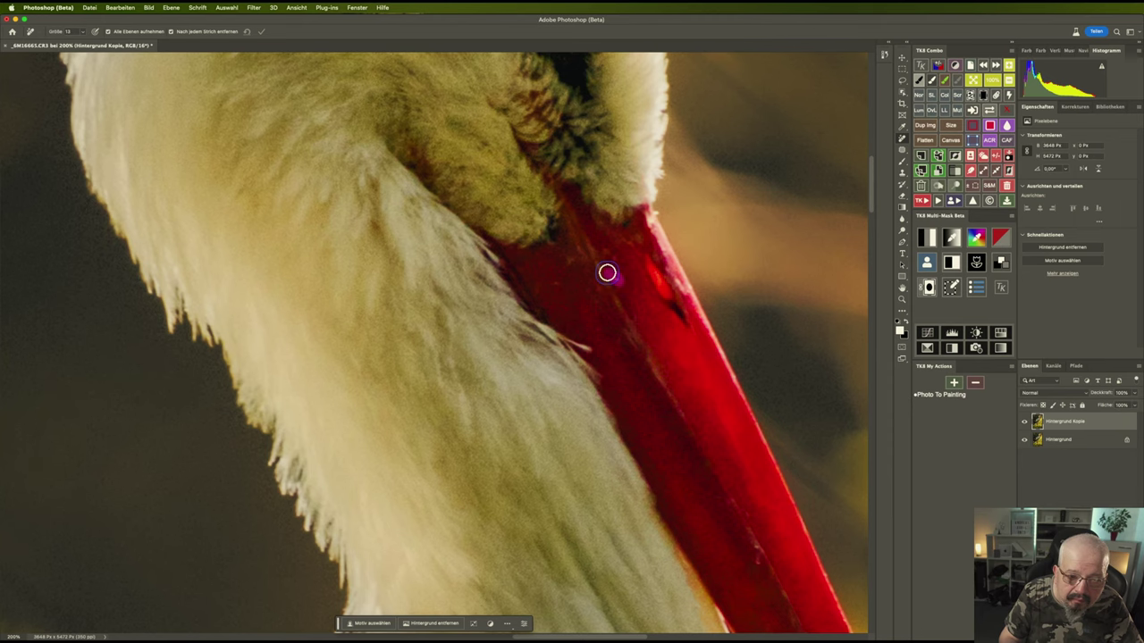
click(676, 353)
drag(638, 294, 702, 444)
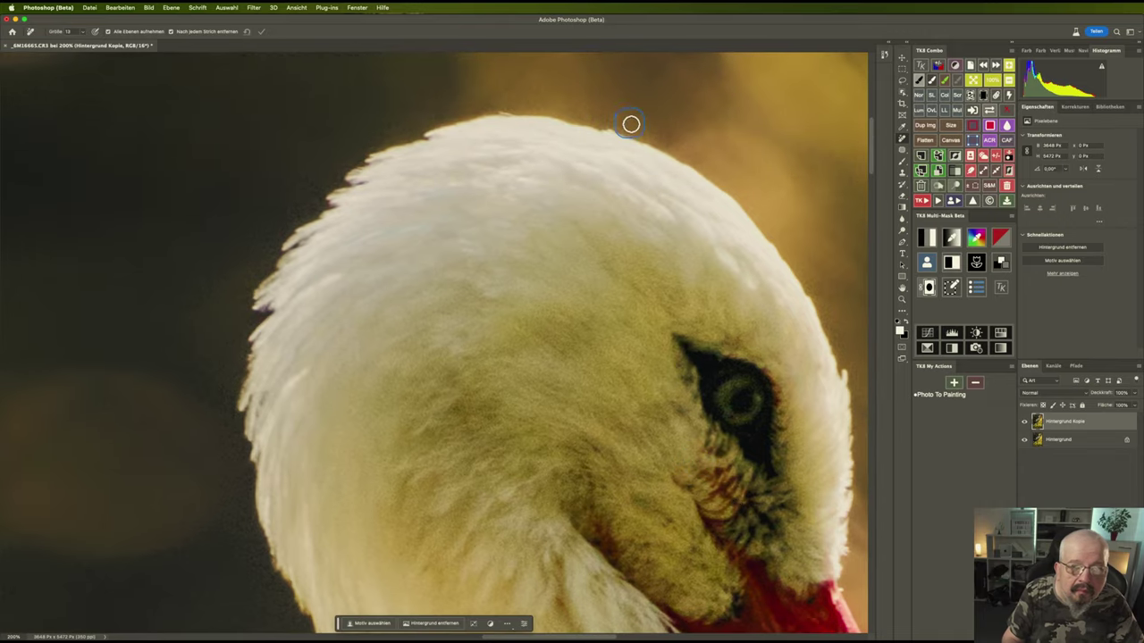
Remove a flaw on the head's top edge, fit the photo on screen, and close the document
drag(646, 115, 649, 199)
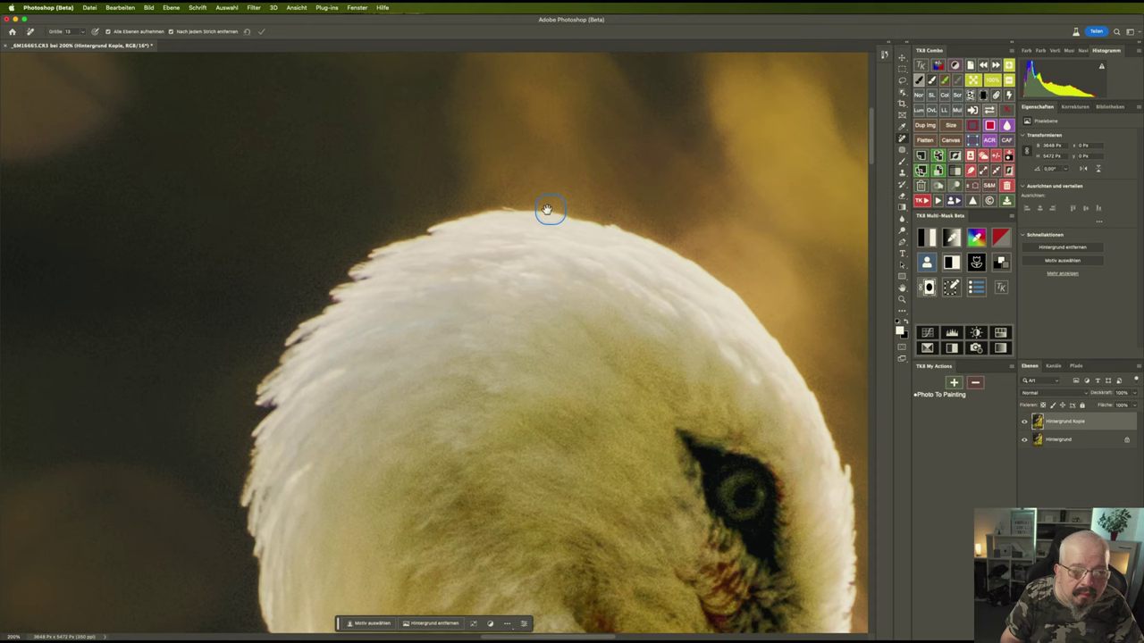
click(509, 208)
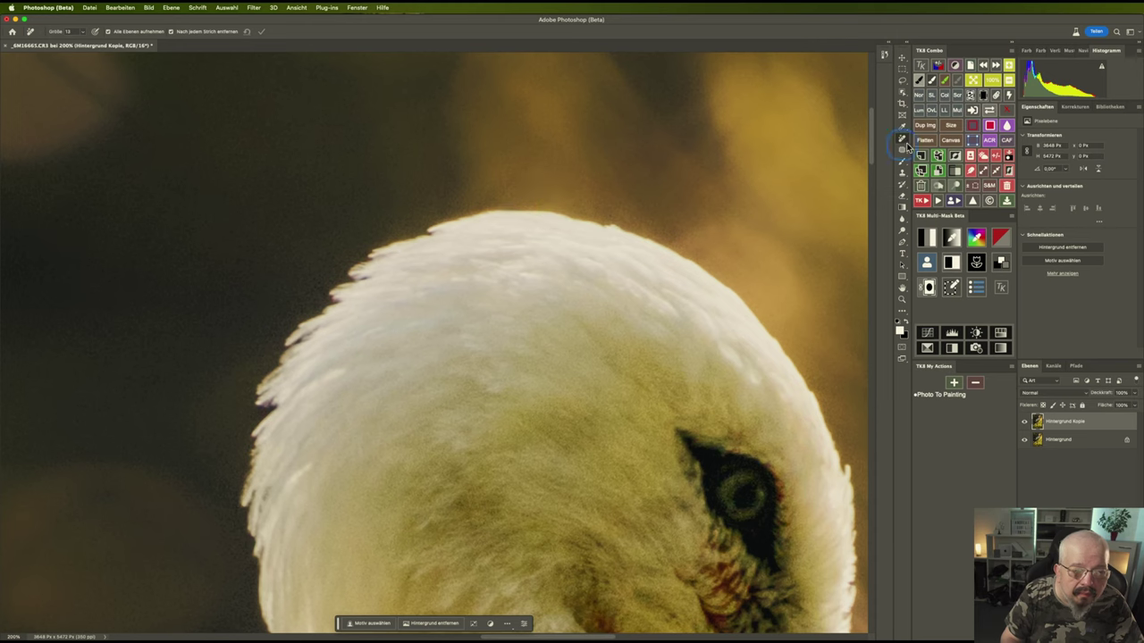
click(972, 81)
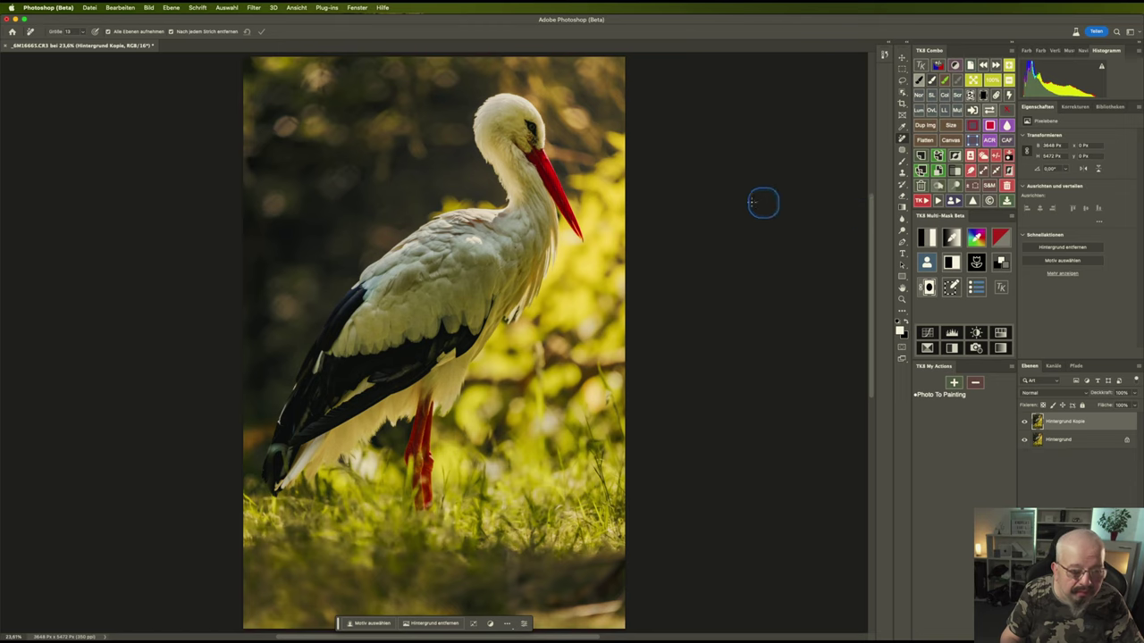
click(7, 19)
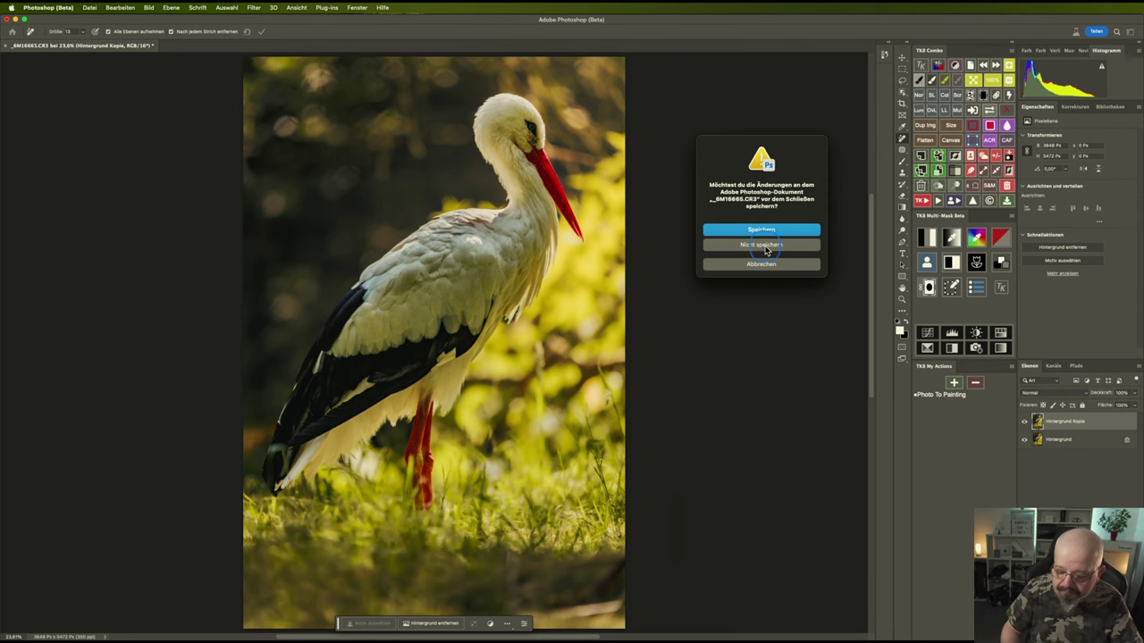
Close without saving and send the retouched TIFF to Radiant Photo as a copy with Lightroom adjustments
click(761, 246)
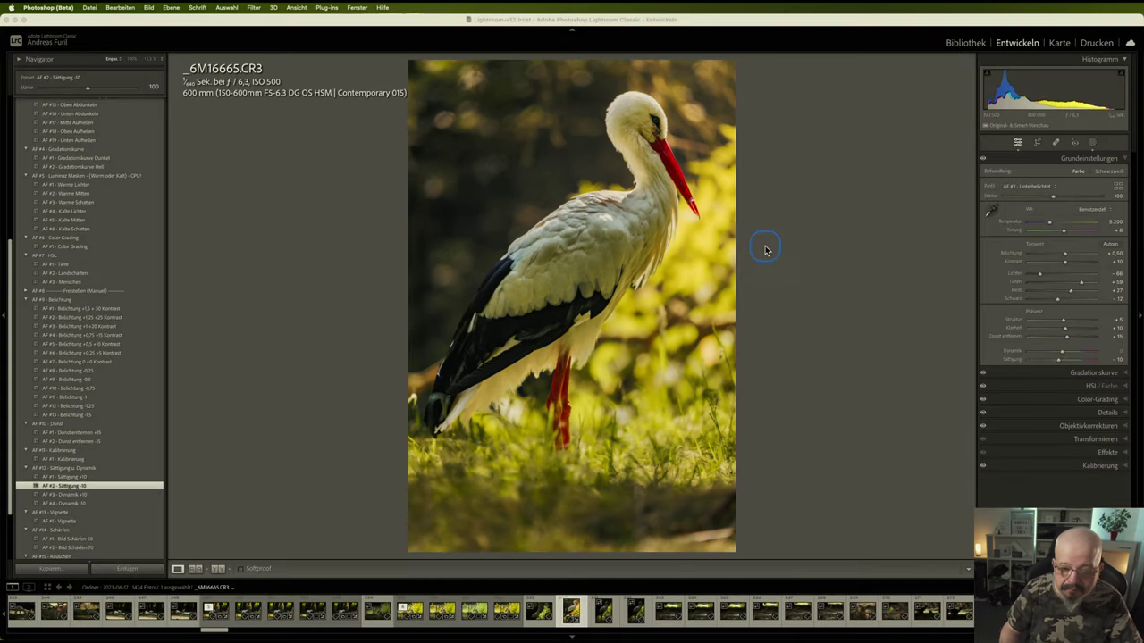
click(610, 229)
right_click(610, 229)
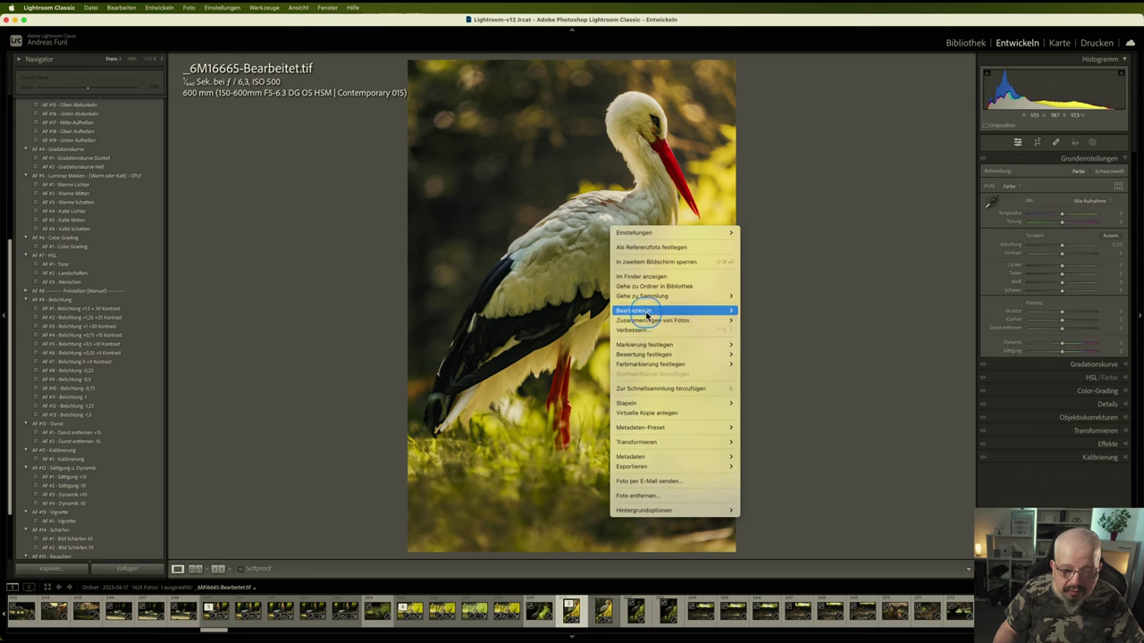
mouse_move(633, 311)
click(770, 341)
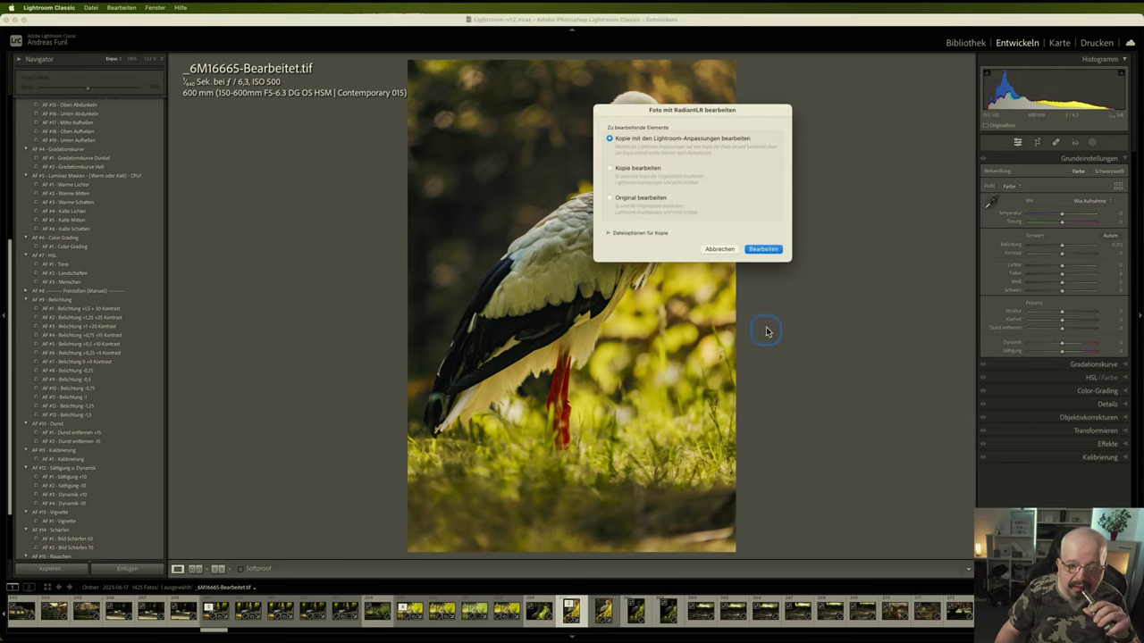
click(762, 250)
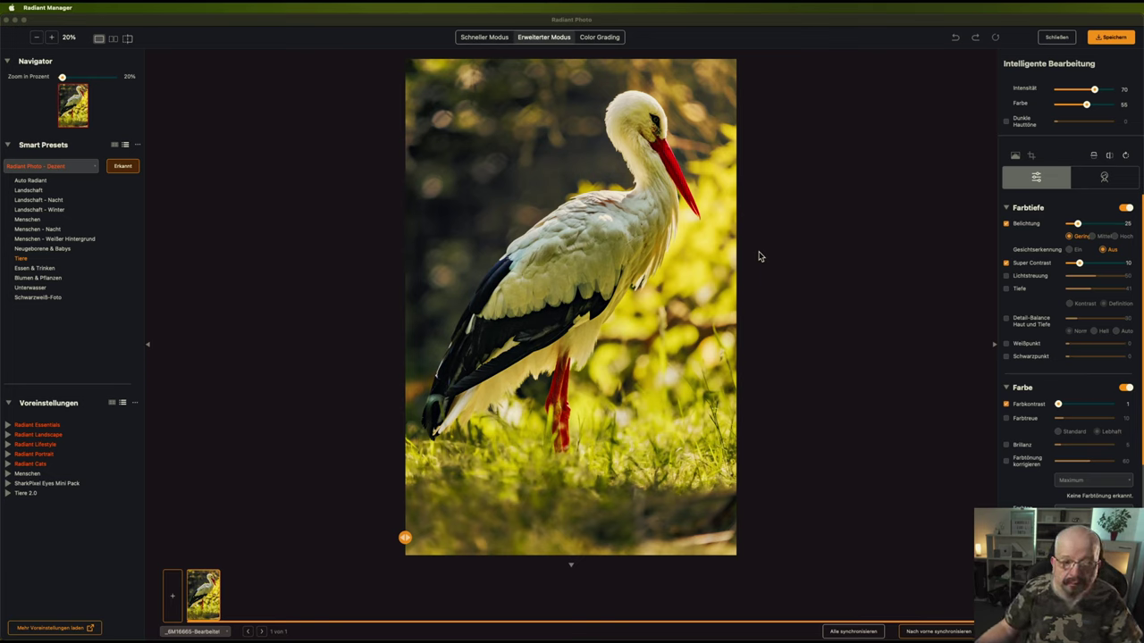
Apply the Tiere 2.0 Tiere preset to the stork and save it back to Lightroom
click(757, 256)
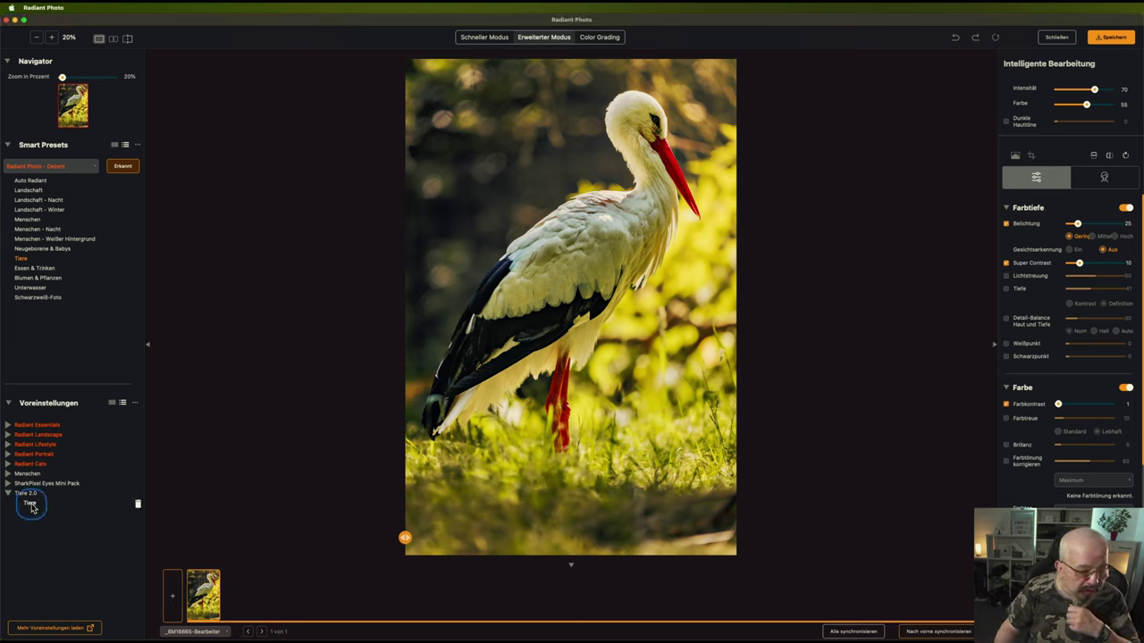
click(30, 503)
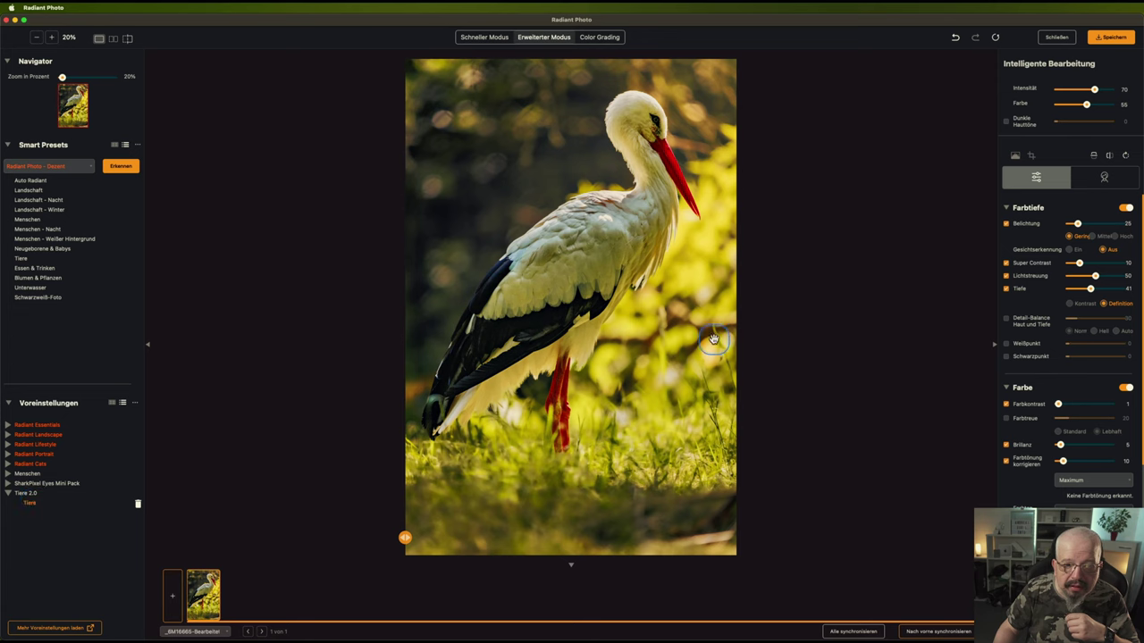
click(1113, 37)
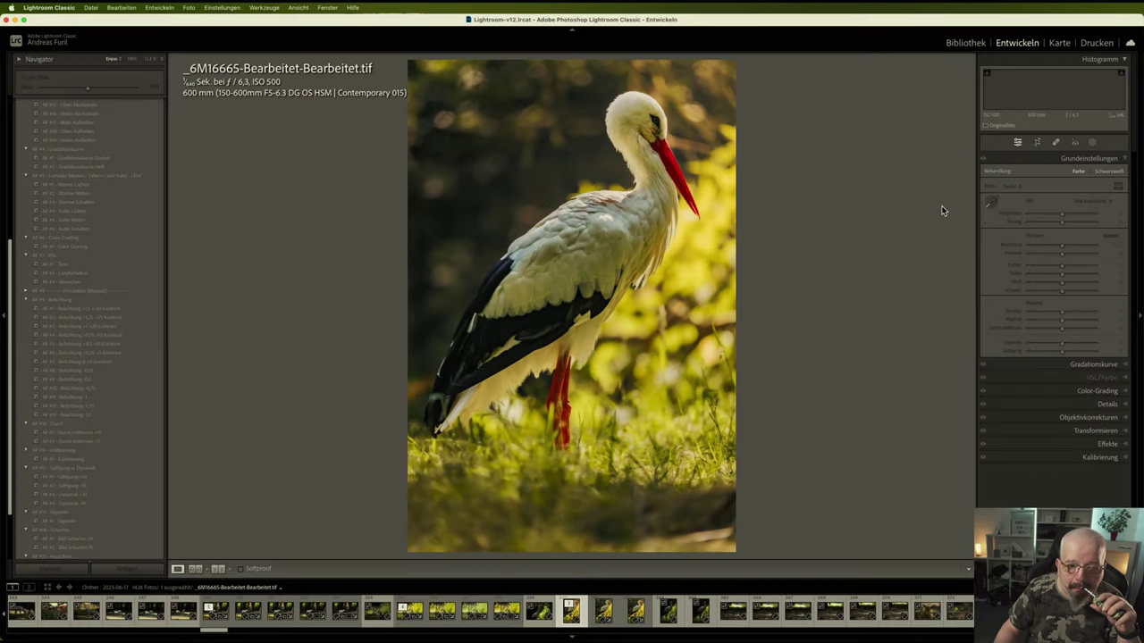
Open the Radiant-enhanced copy in Topaz Photo AI, editing a copy with Lightroom adjustments
right_click(654, 271)
mouse_move(679, 352)
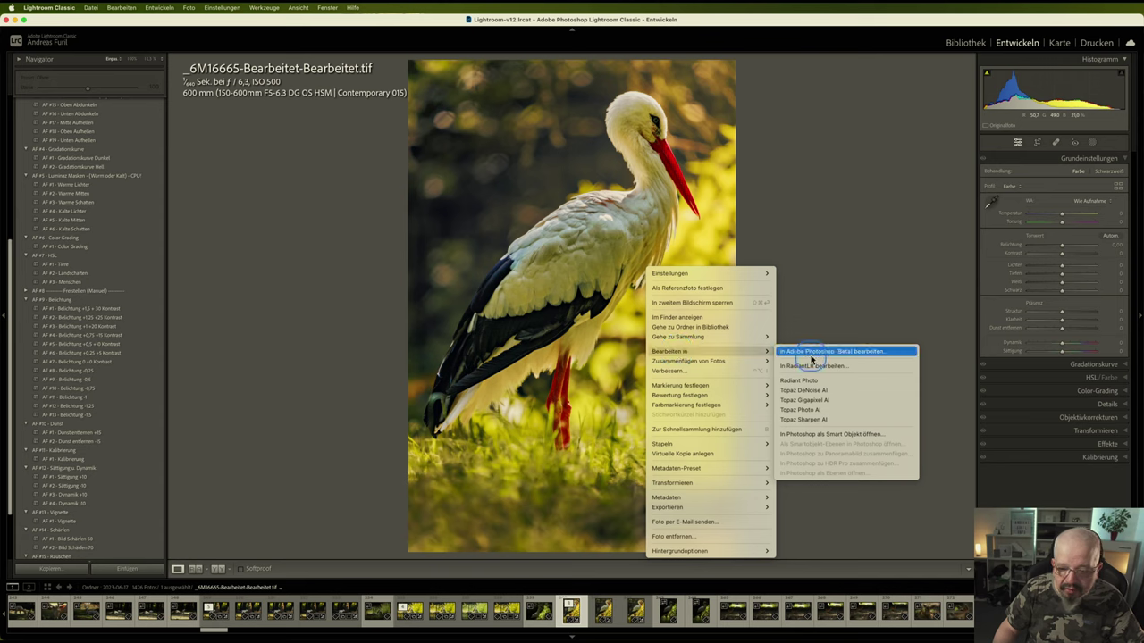
click(814, 413)
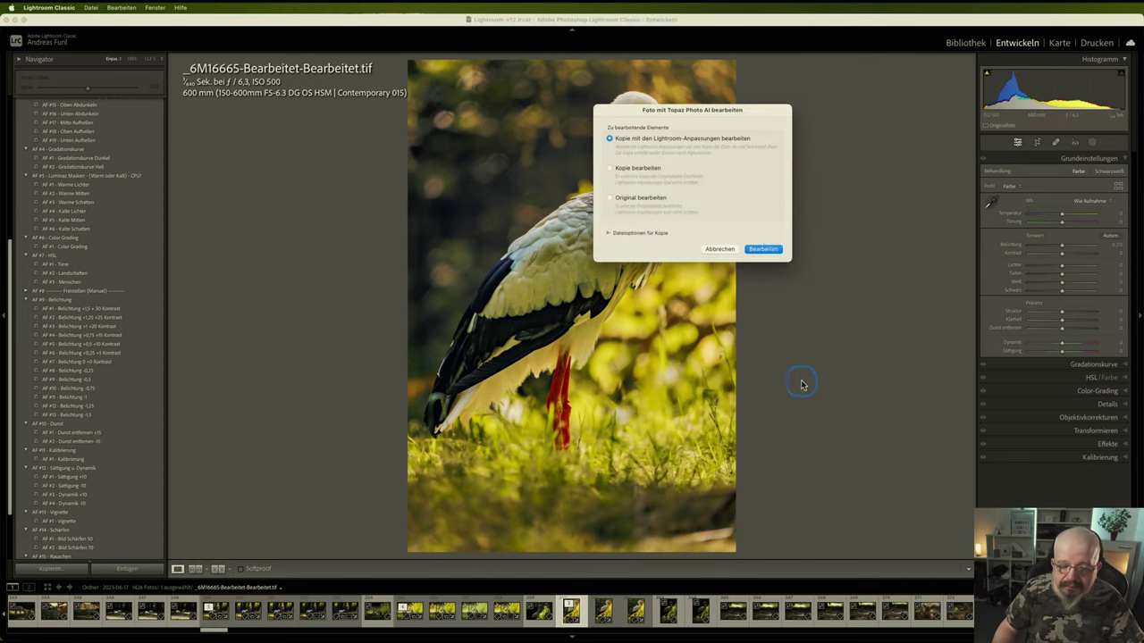
click(765, 249)
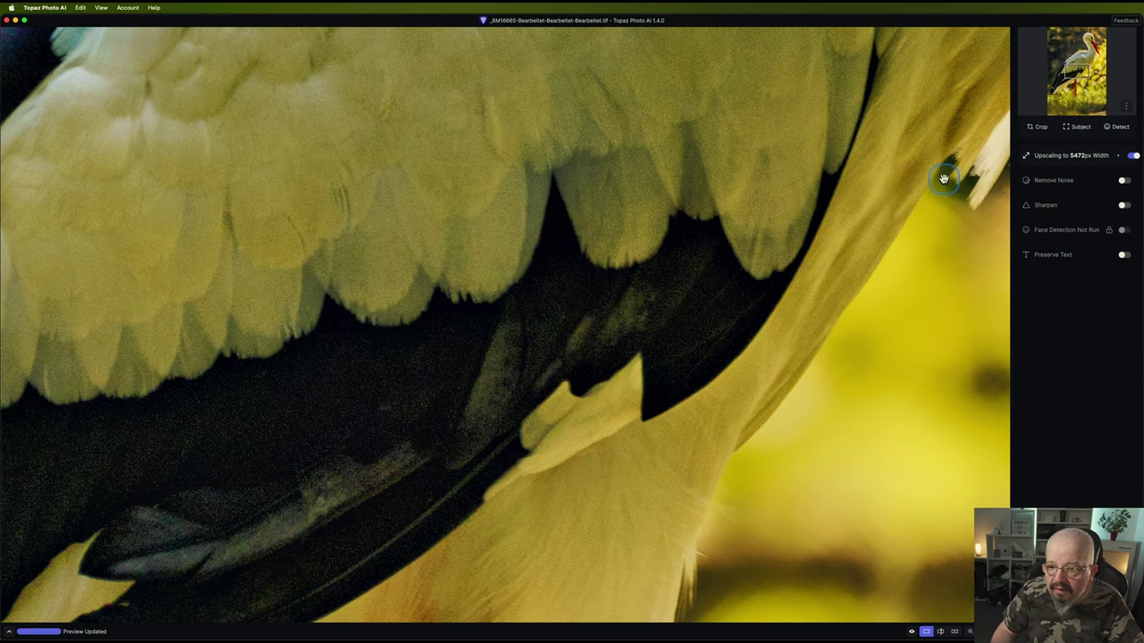
Set the Upscale height to 5472 so the stork stays at its original 3648 × 5472 size
drag(876, 148, 630, 449)
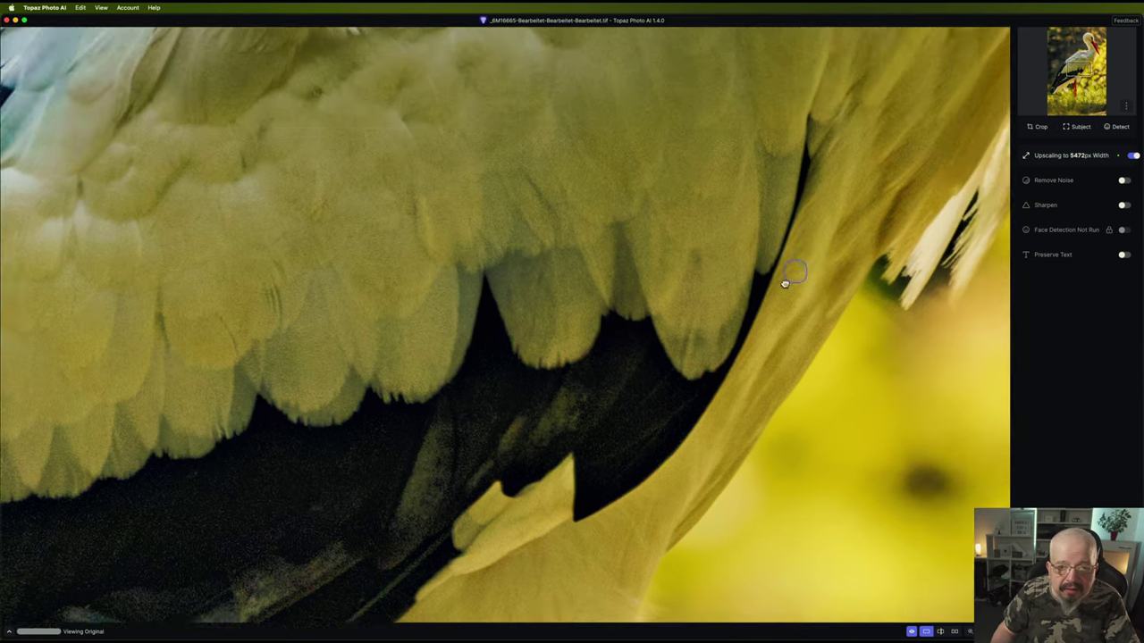
drag(788, 232, 779, 258)
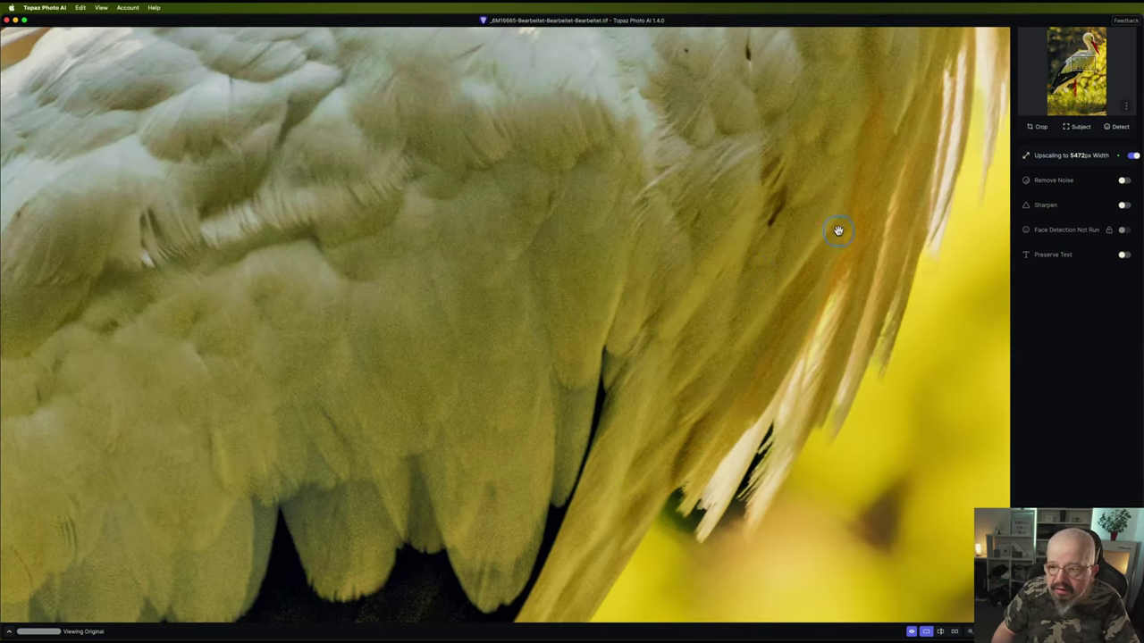
drag(838, 230, 823, 257)
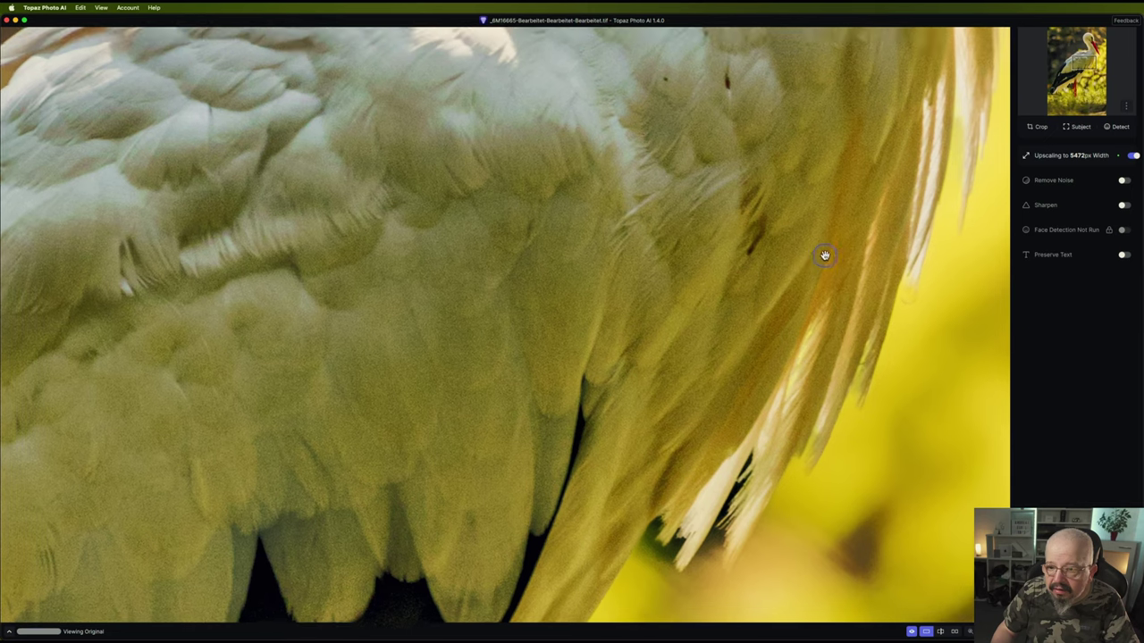
click(1028, 157)
double_click(1109, 200)
text(54)
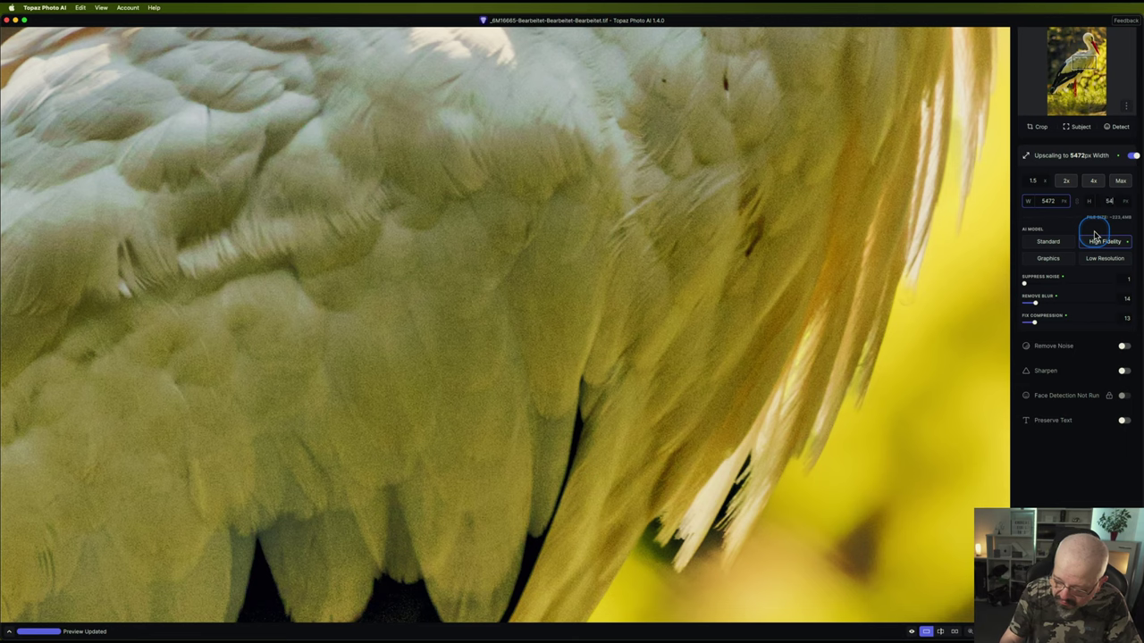
key(Return)
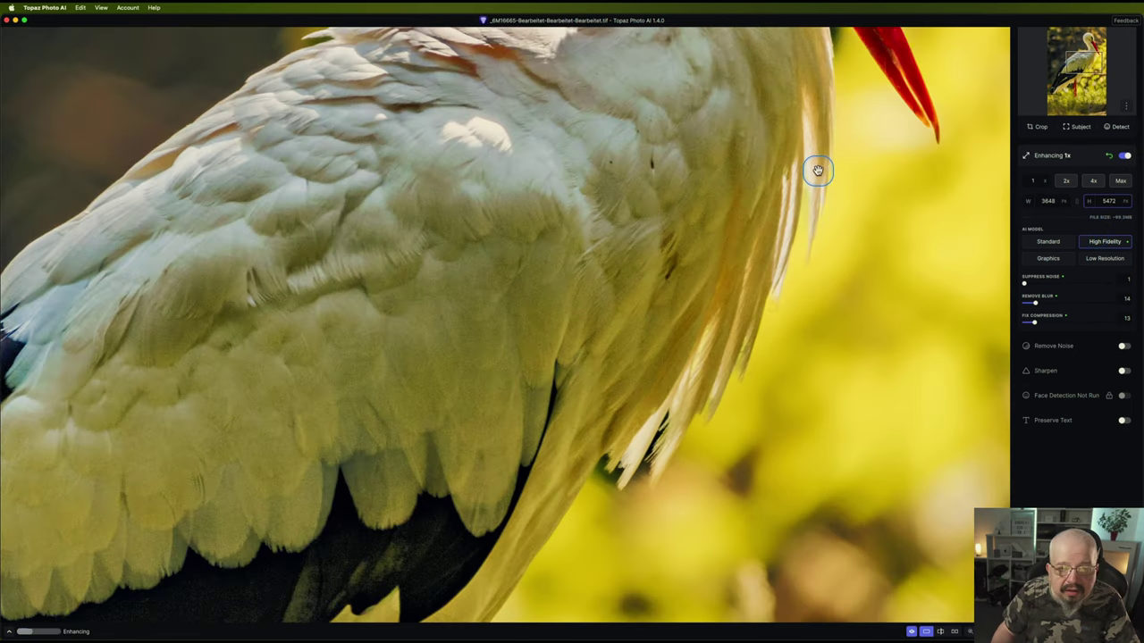
Pan to the stork's head and toggle between the original and enhanced previews to compare
drag(815, 190, 715, 637)
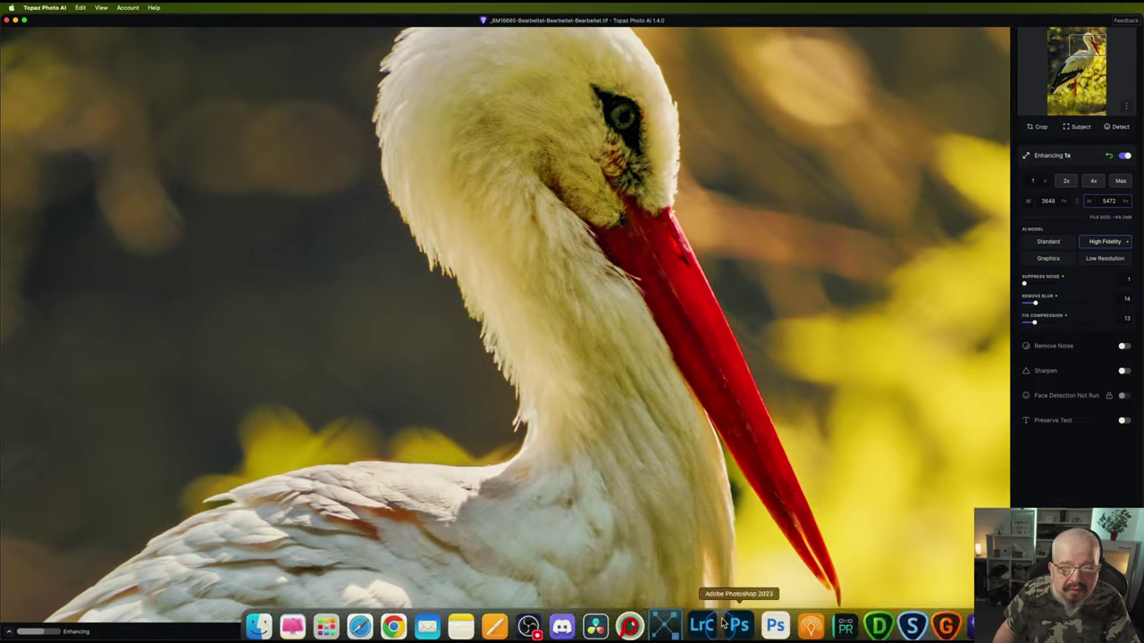
drag(669, 357, 672, 404)
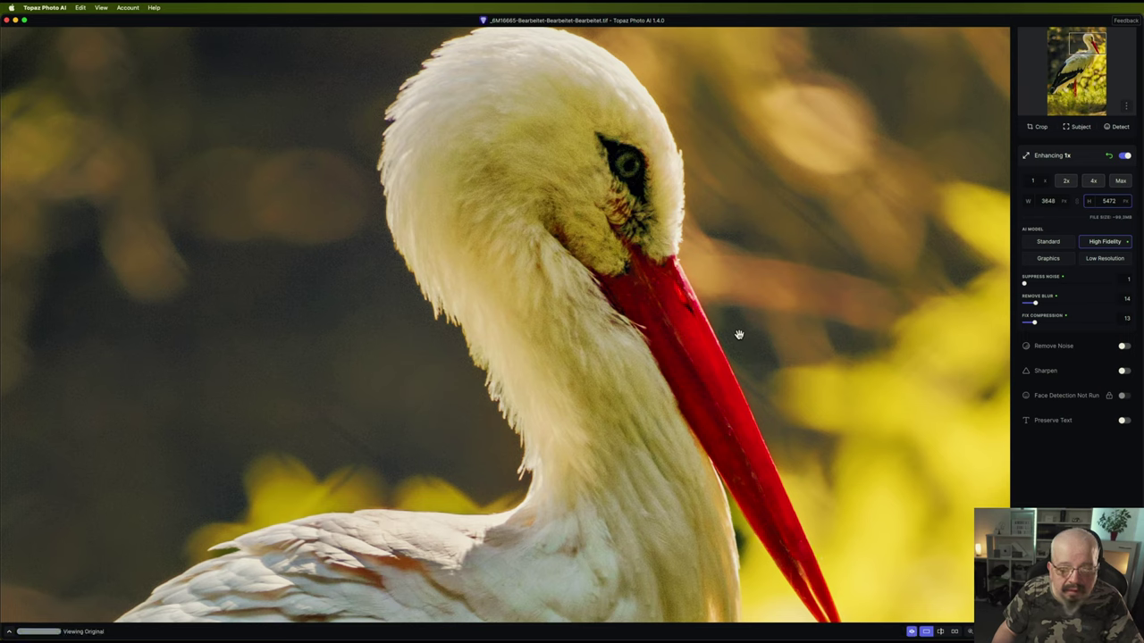
click(739, 334)
click(739, 335)
click(739, 335)
click(739, 334)
click(739, 334)
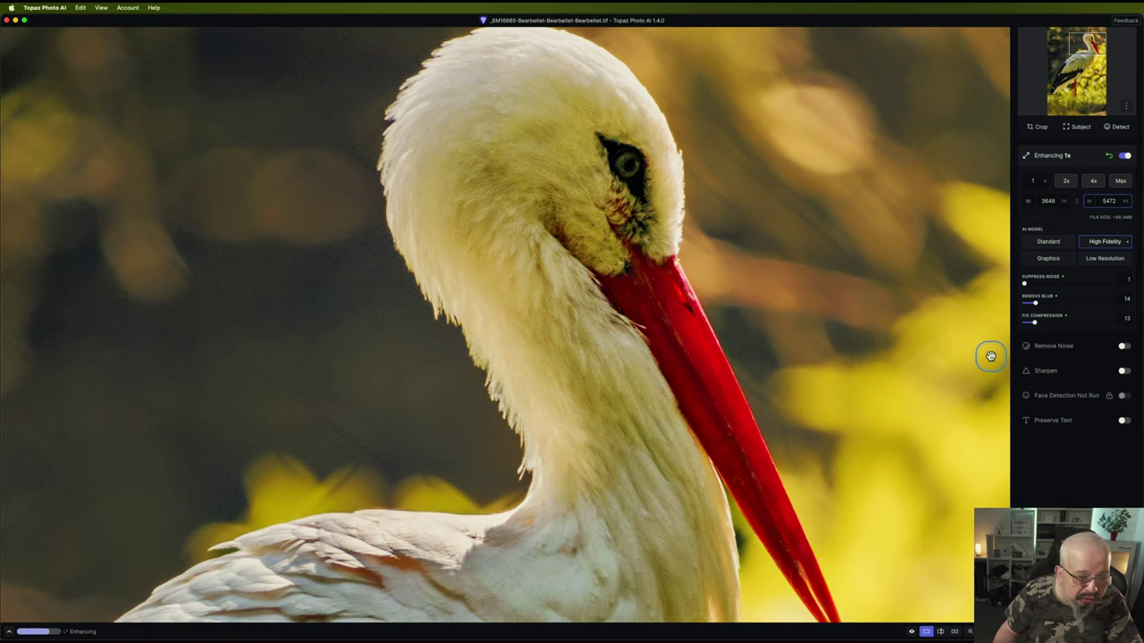
click(841, 344)
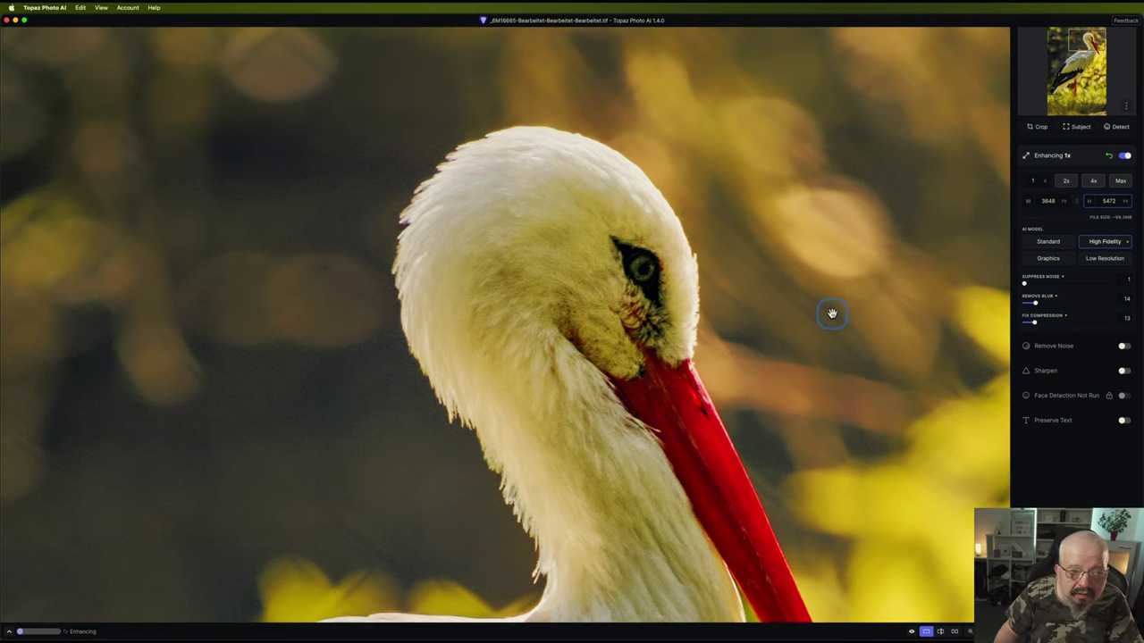
Enable Remove Noise at a low Strength of about 6 and set upscaling to 1.5× (5472 × 8208 px)
click(1027, 349)
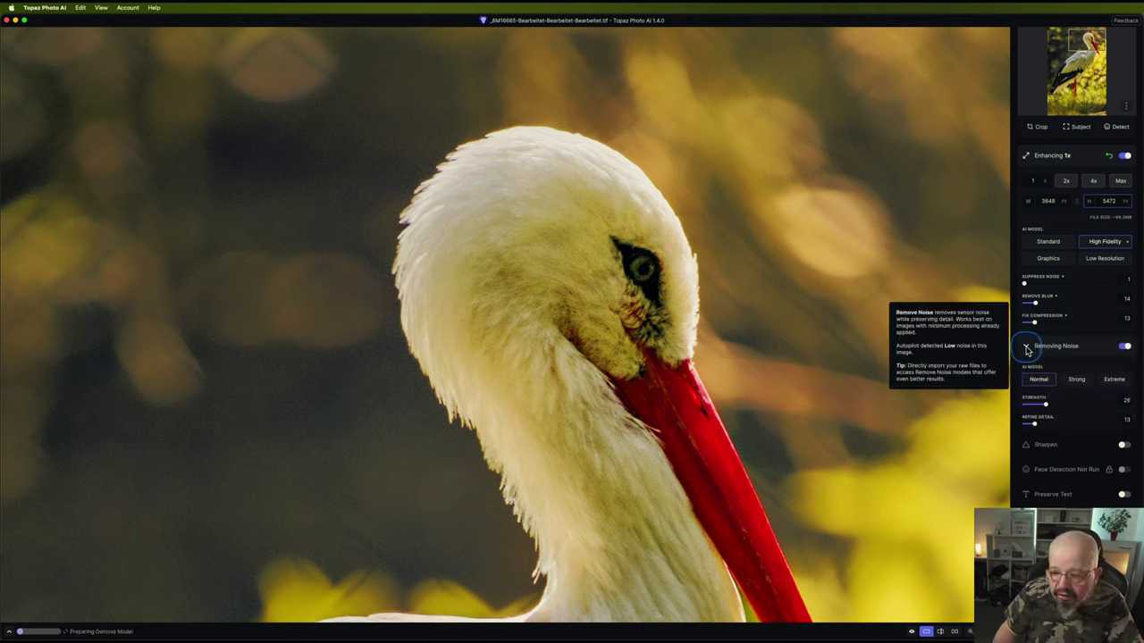
click(1046, 406)
drag(1048, 410, 1035, 409)
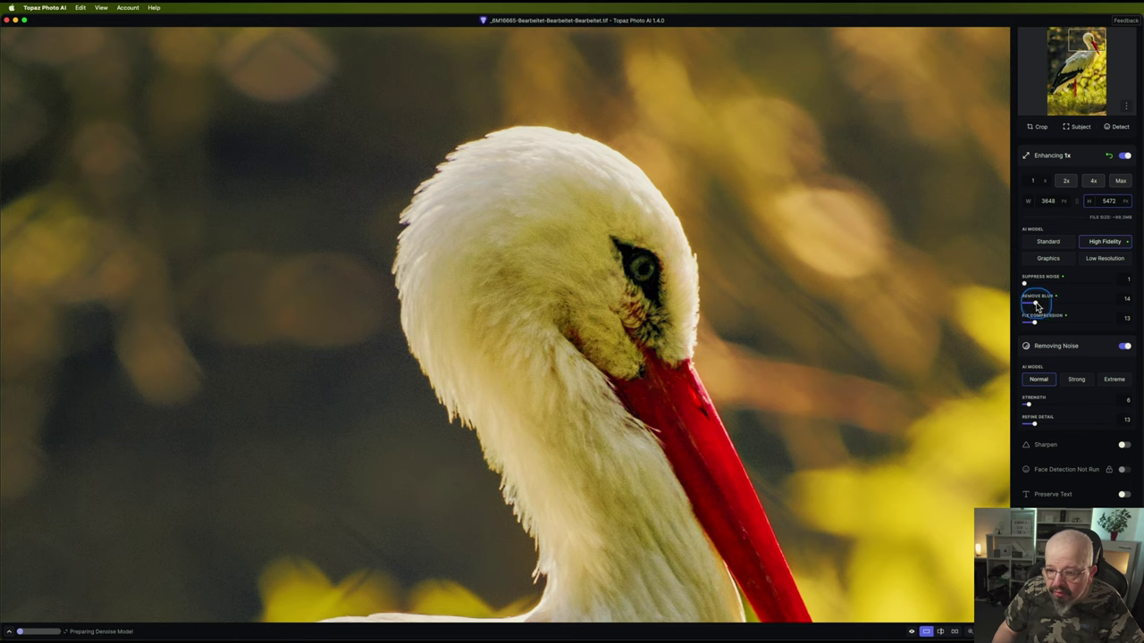
click(1120, 179)
text(5472)
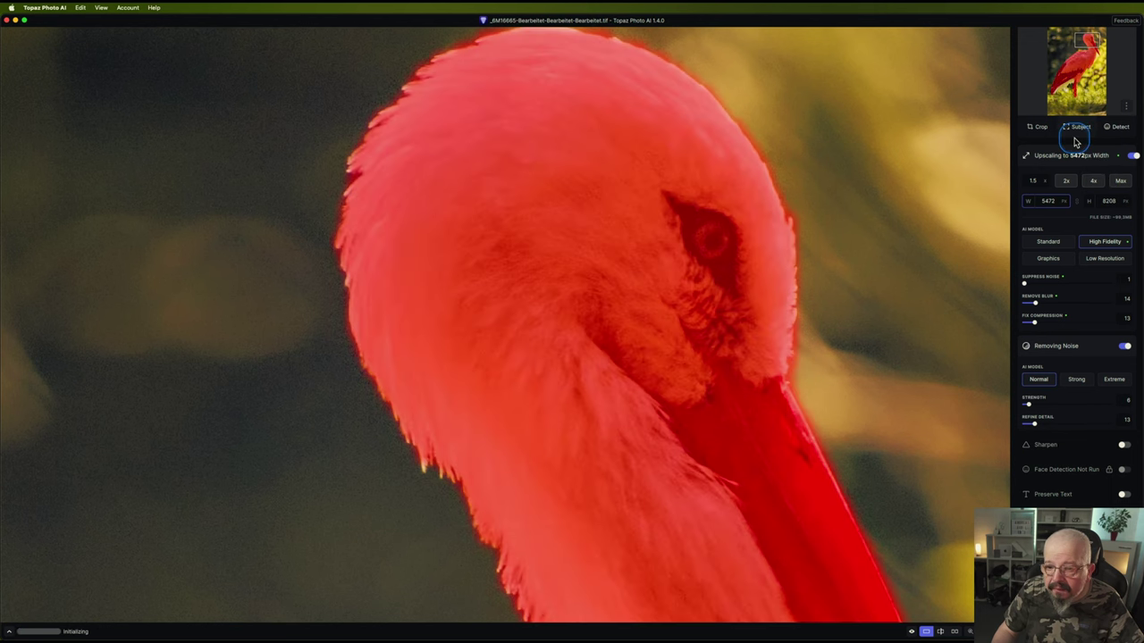
Re-enter and confirm the height value in the upscaling settings
click(1068, 158)
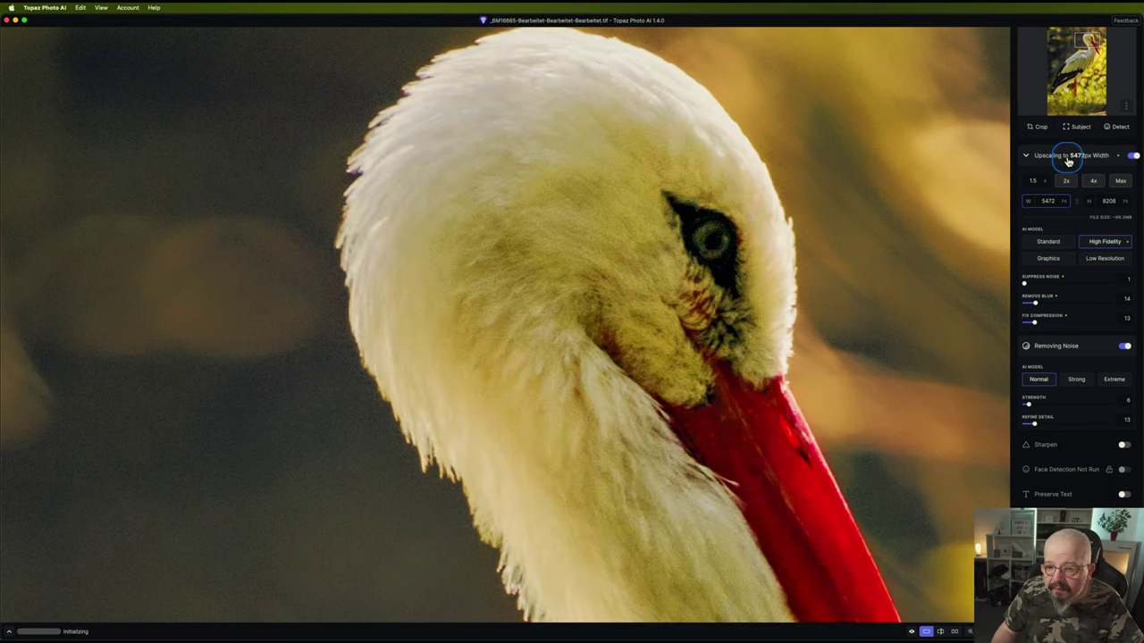
click(1068, 156)
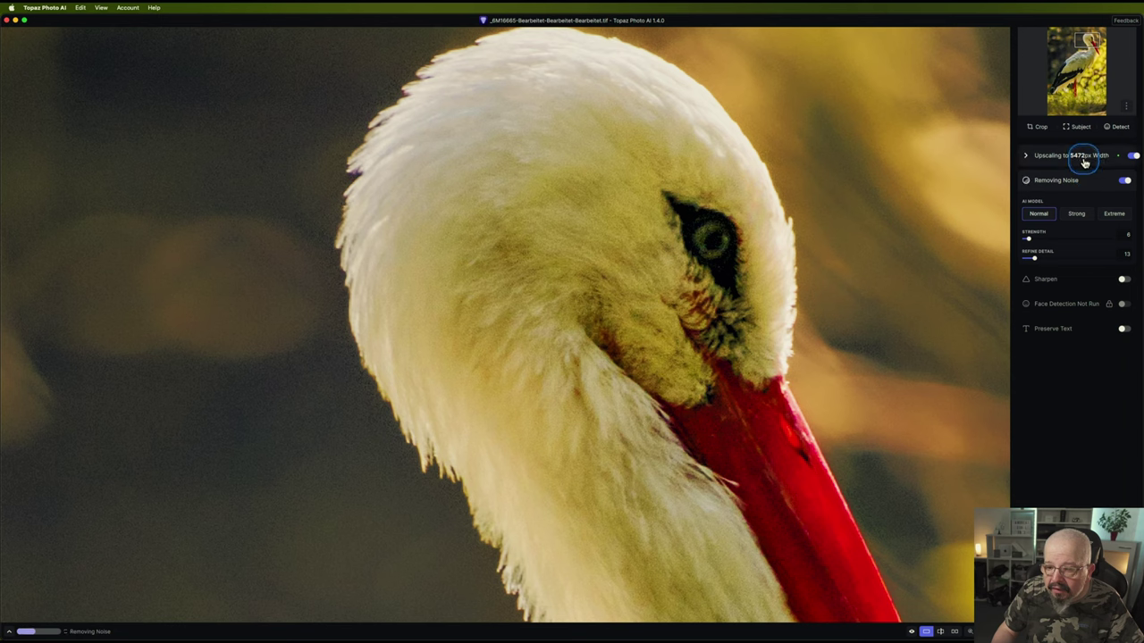
click(1081, 156)
double_click(1107, 203)
click(1108, 204)
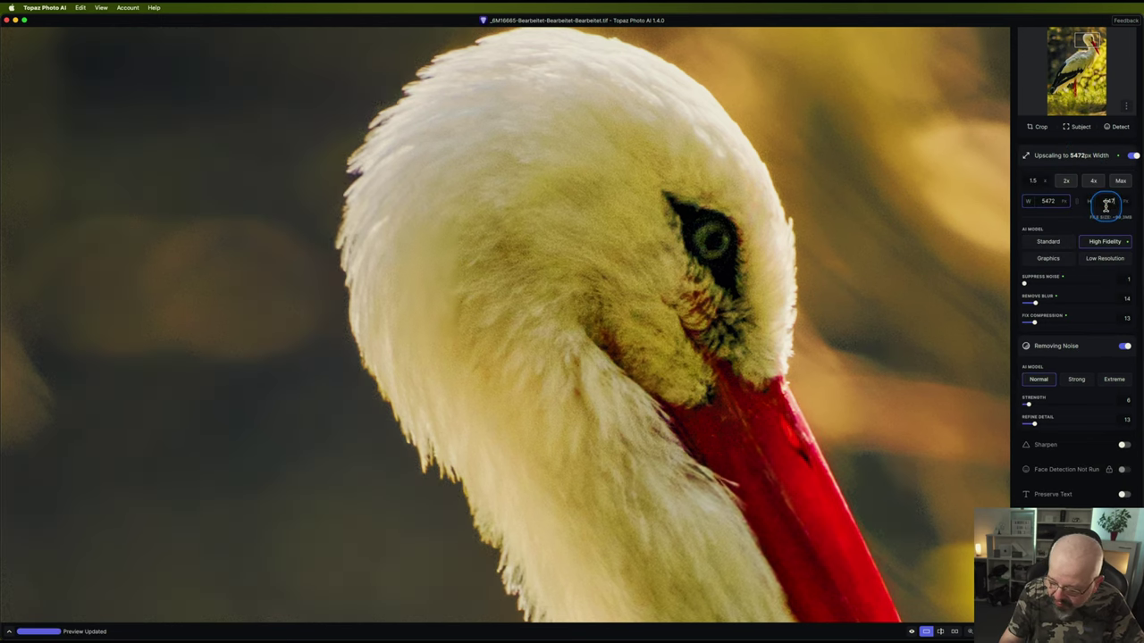
text(5472)
key(Return)
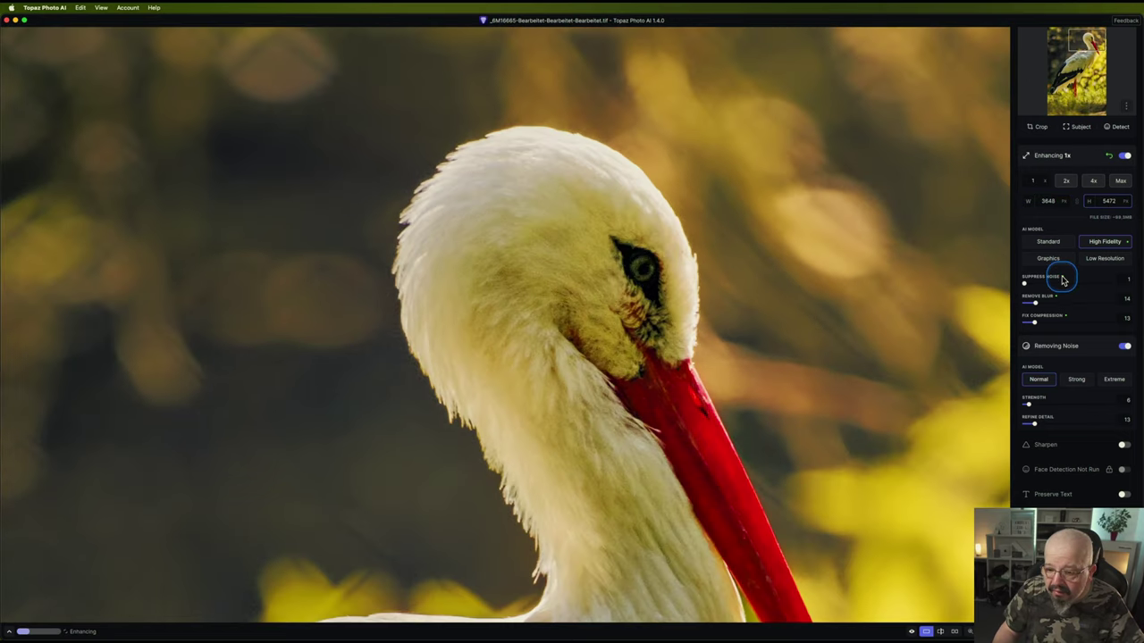
Reset the image to Autopilot Settings, re-enable Remove Noise and lower Strength to about 7
click(1126, 107)
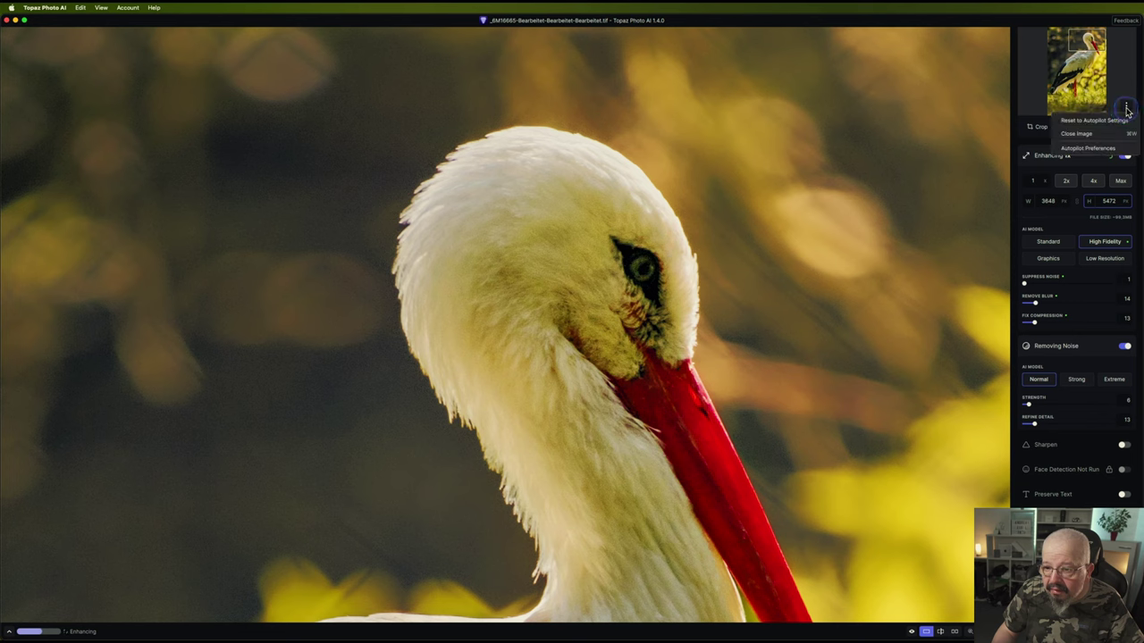
click(1114, 120)
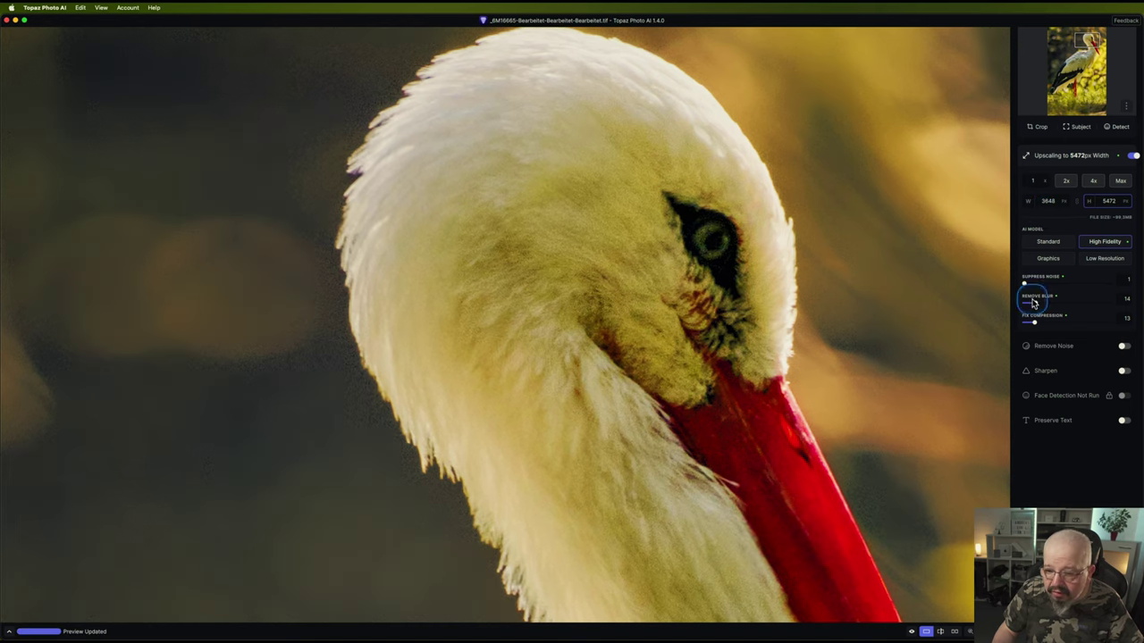
click(1027, 348)
click(1045, 406)
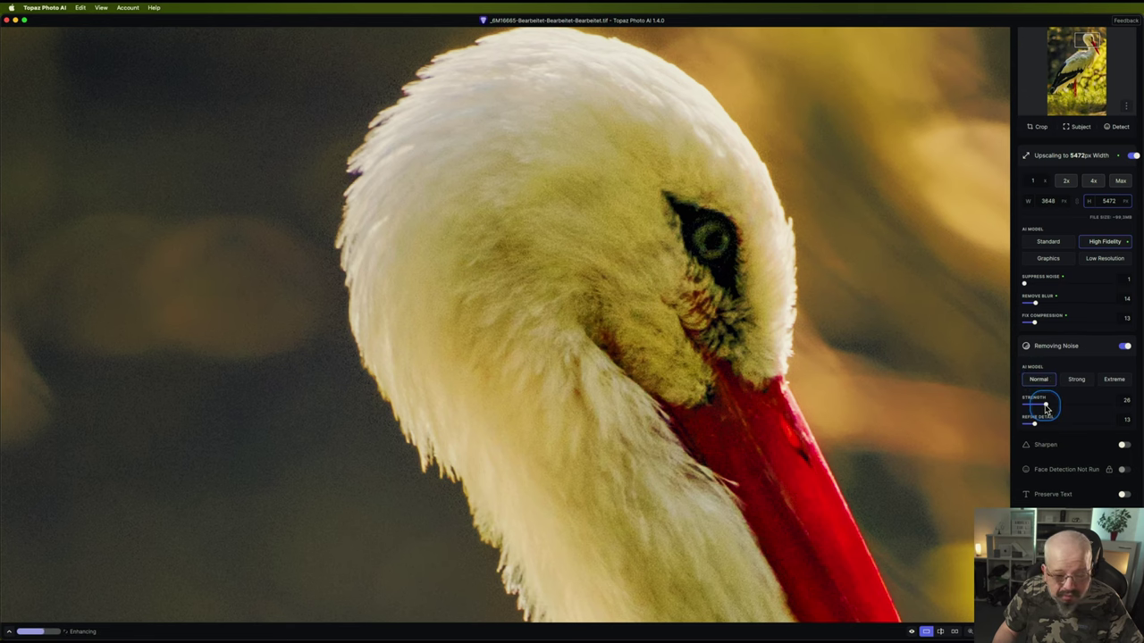
click(1045, 407)
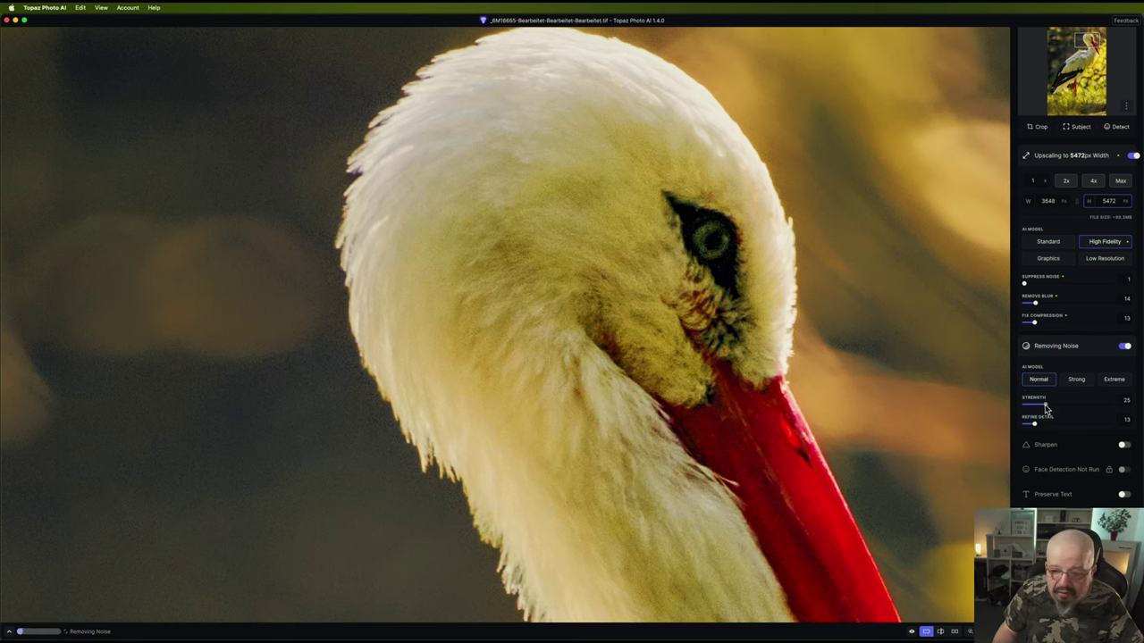
drag(1045, 407, 1033, 407)
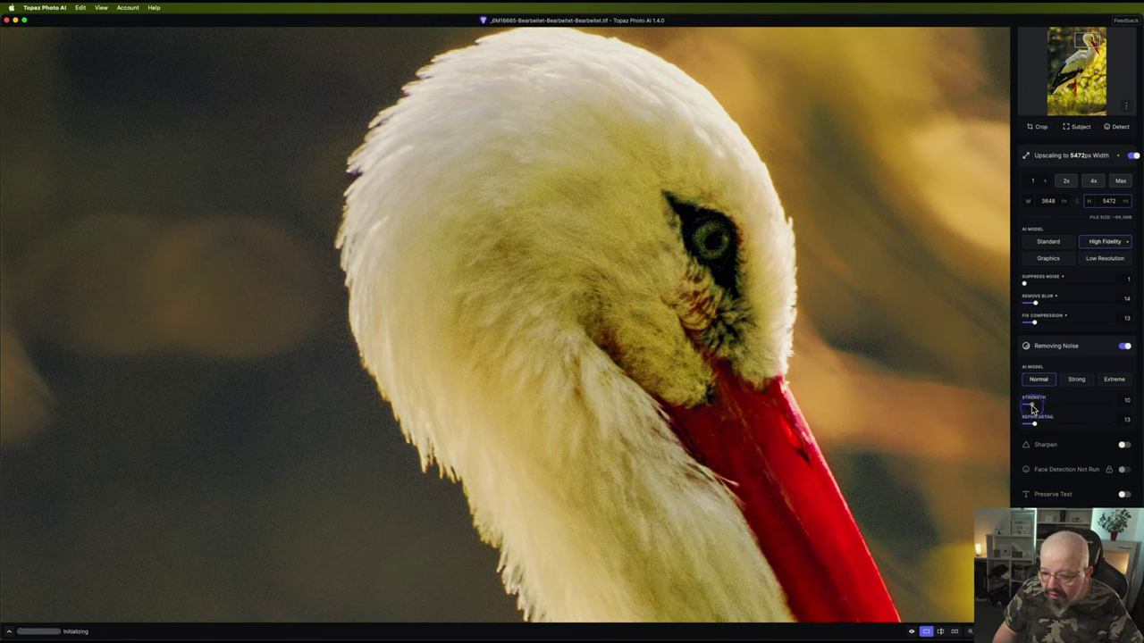
drag(1032, 408, 1028, 408)
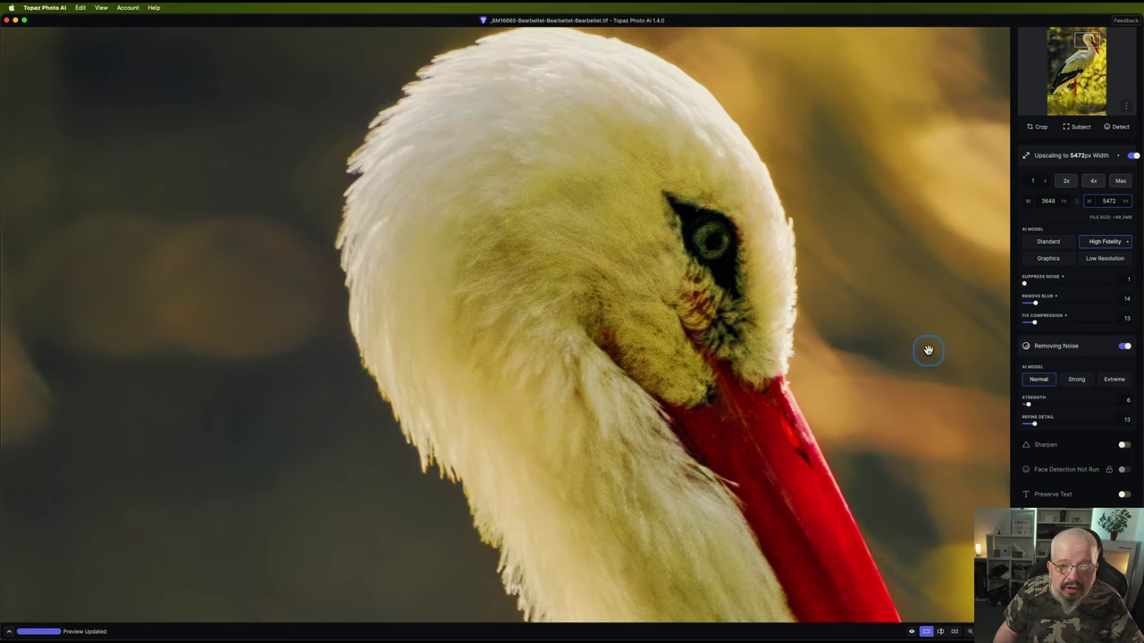
Lower noise Strength to about 2 and save to start processing
click(1028, 406)
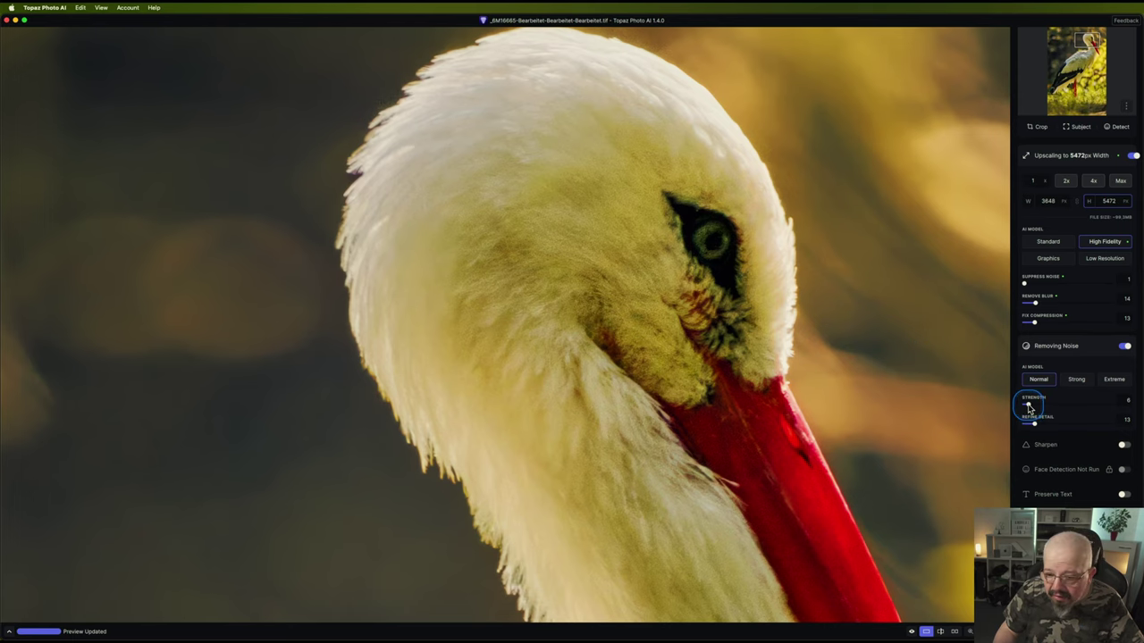
drag(1029, 408, 1026, 408)
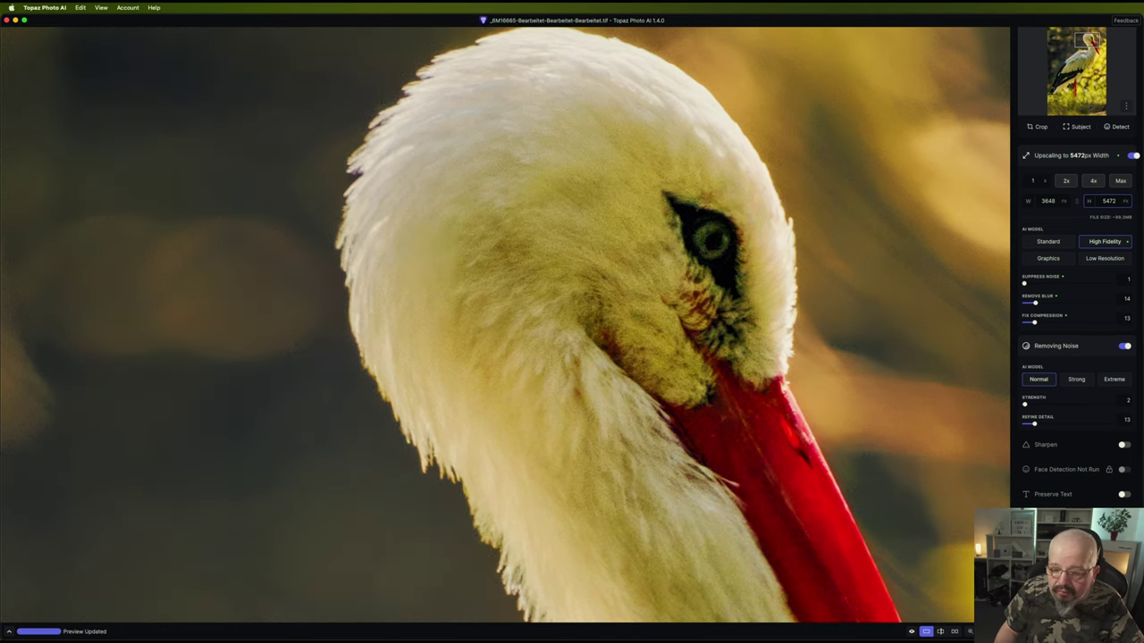
click(1006, 630)
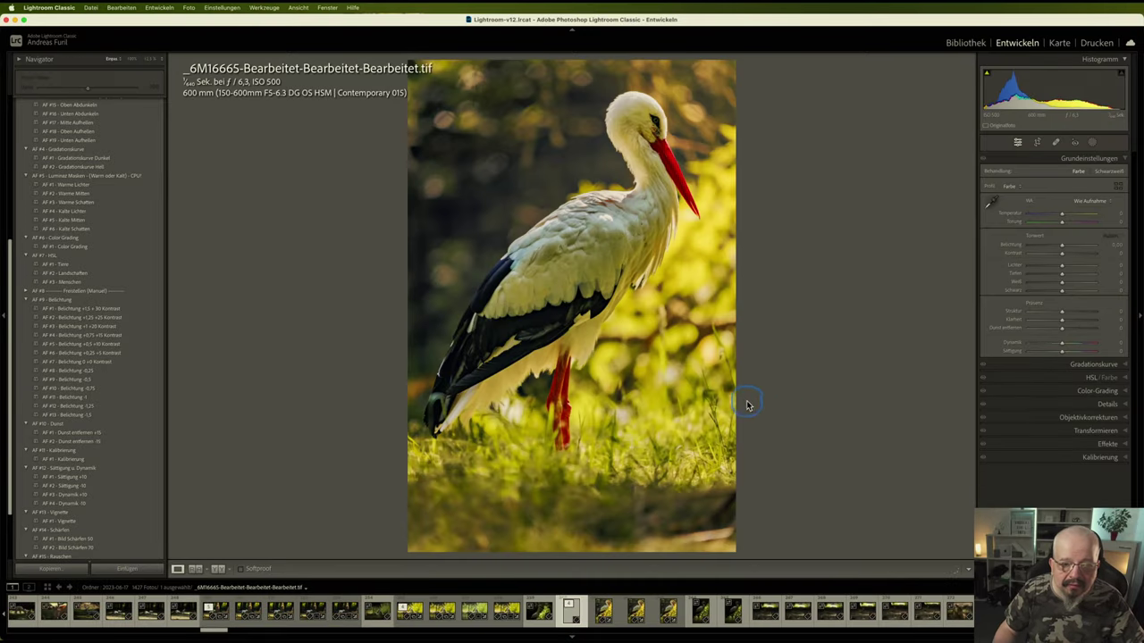
Inspect the stork's eye at 1:1, then apply the AF #1 - Vignette and AF #1 - Leichtes Rauschen presets
click(653, 165)
mouse_move(654, 163)
mouse_down()
mouse_move(631, 345)
mouse_move(638, 396)
mouse_move(621, 396)
mouse_up()
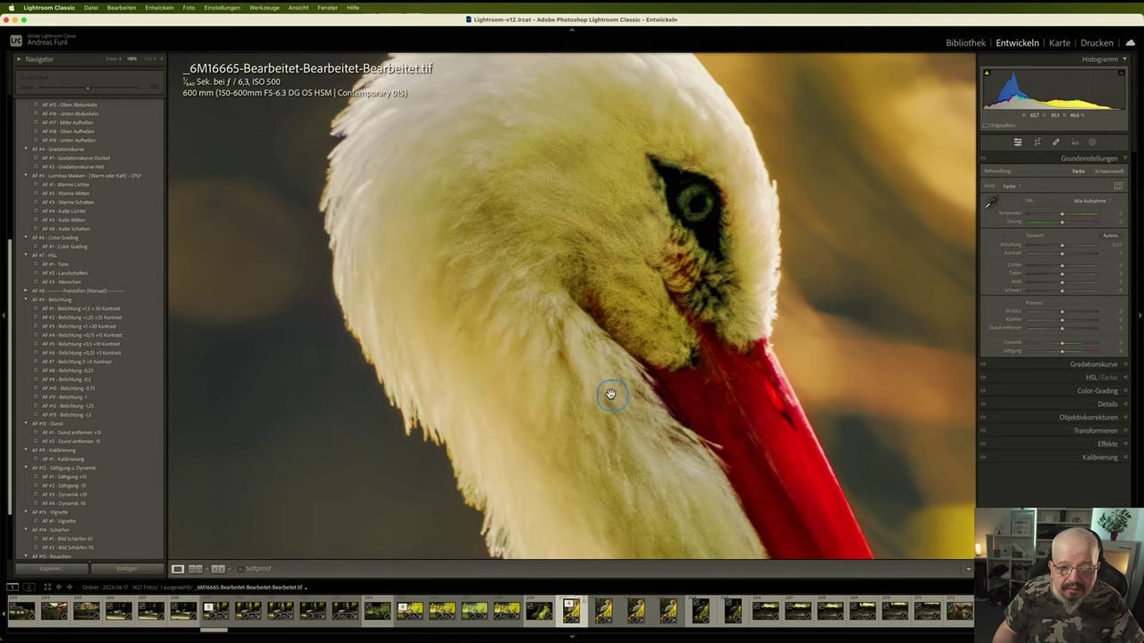
scroll(128, 475, down, 4)
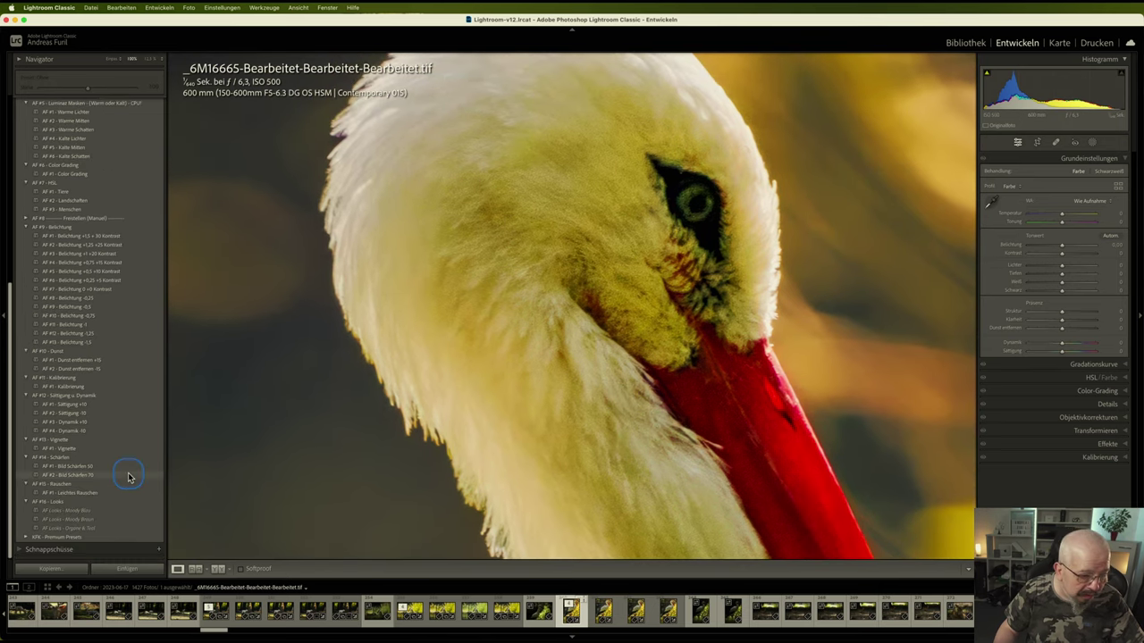
click(98, 449)
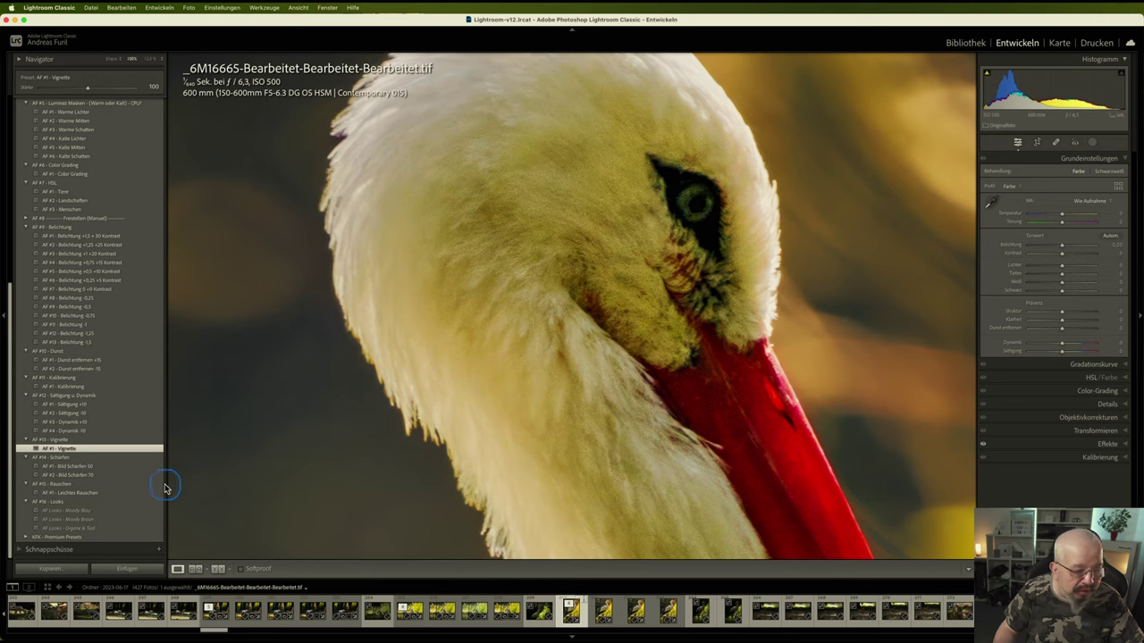
click(125, 492)
click(305, 451)
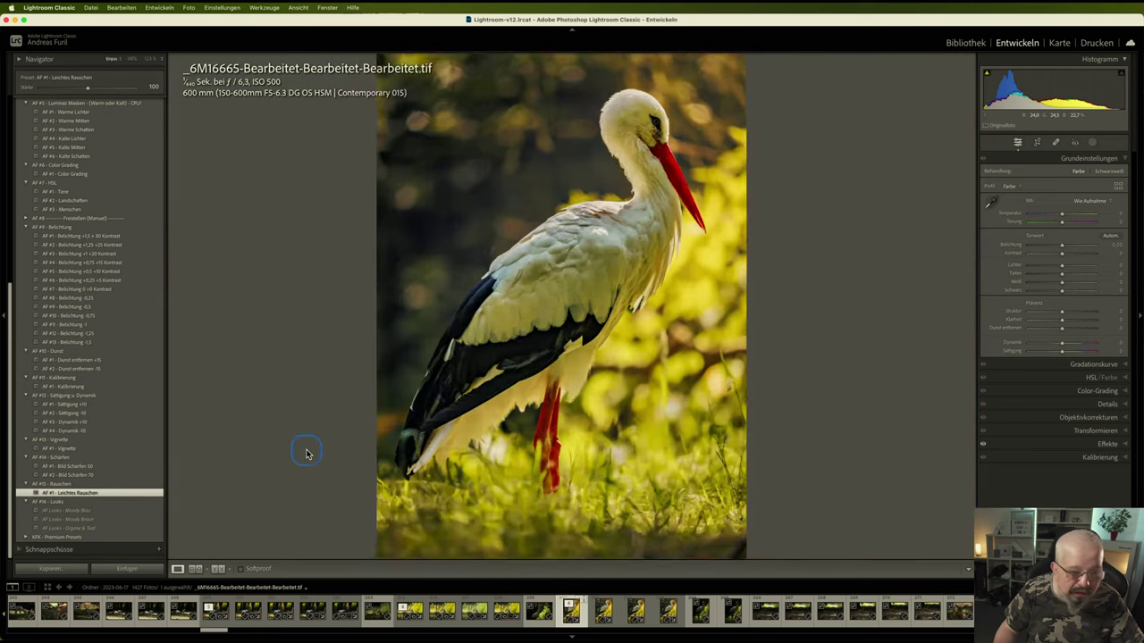
Export the photo with the Für E-Mail (Festplatte) preset
right_click(550, 320)
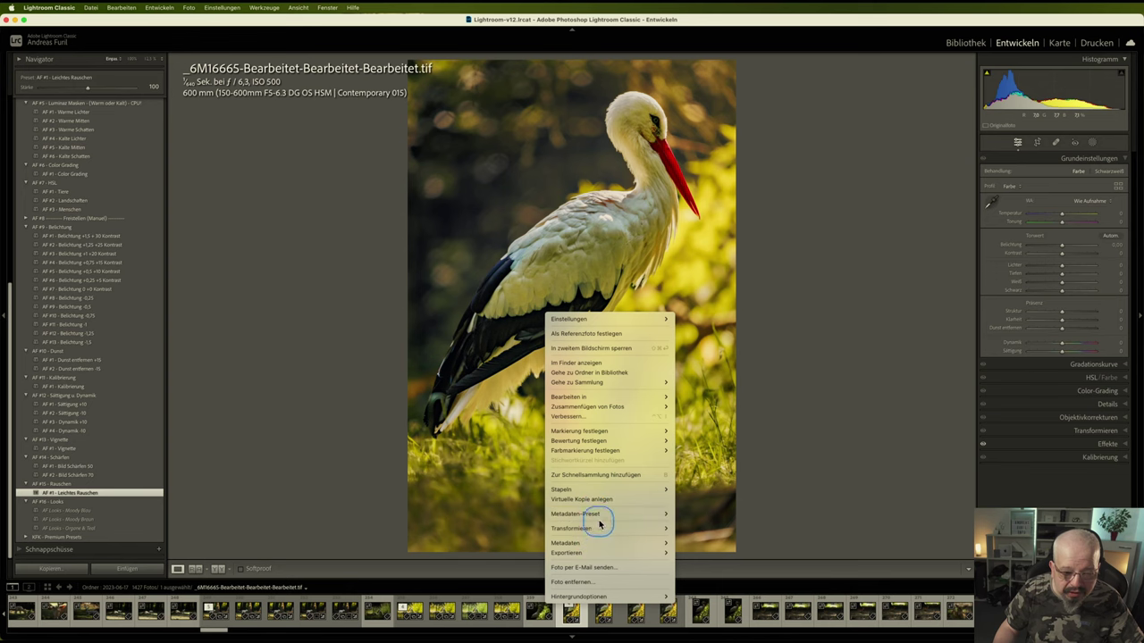
mouse_move(608, 553)
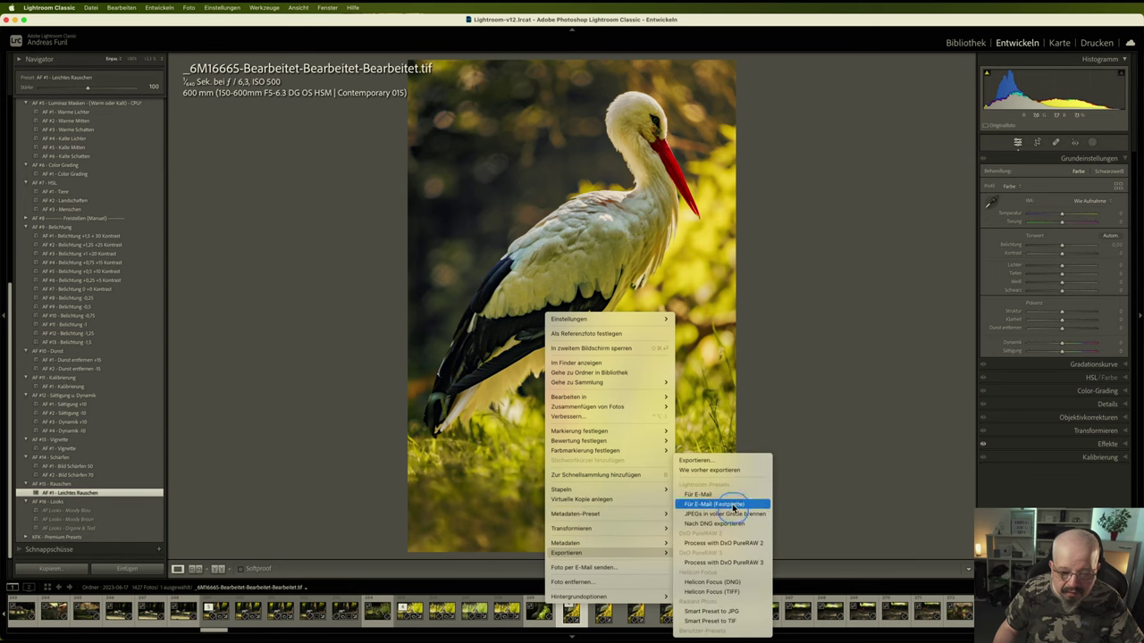
click(720, 470)
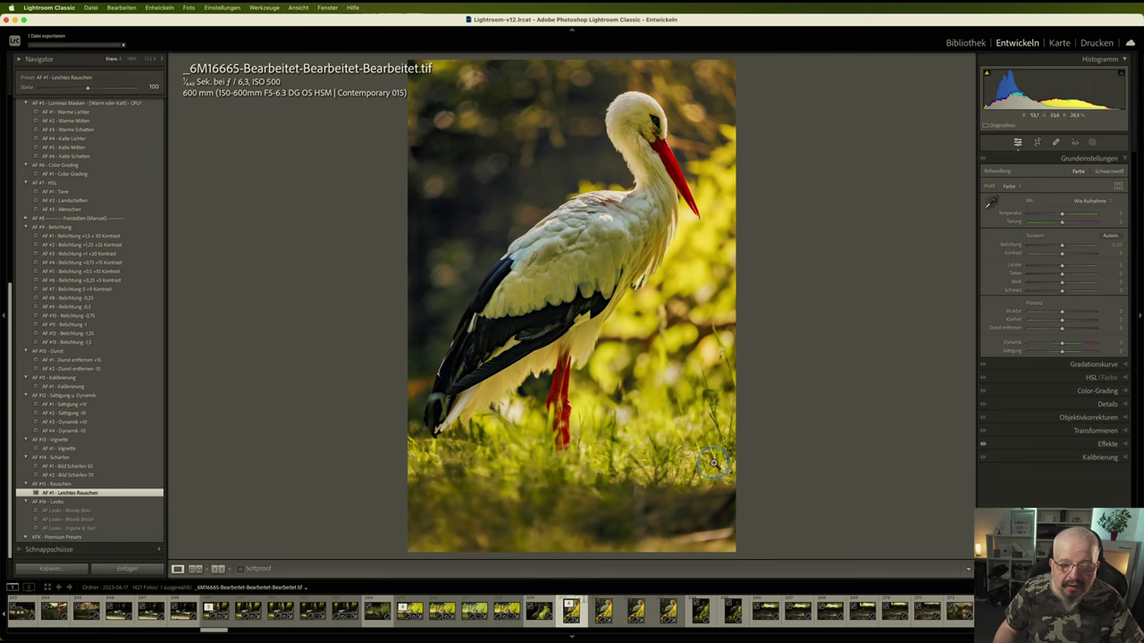